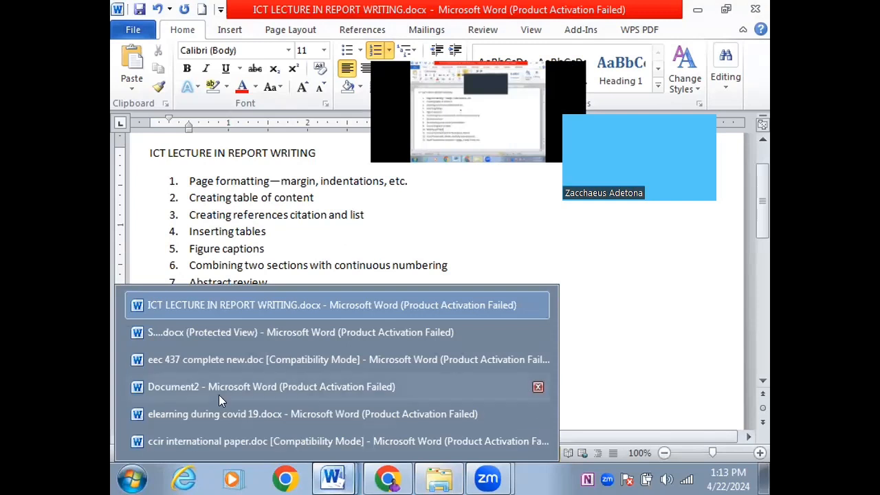
# Bring the Document2 window with the reference list to the front
pyautogui.click(332, 475)
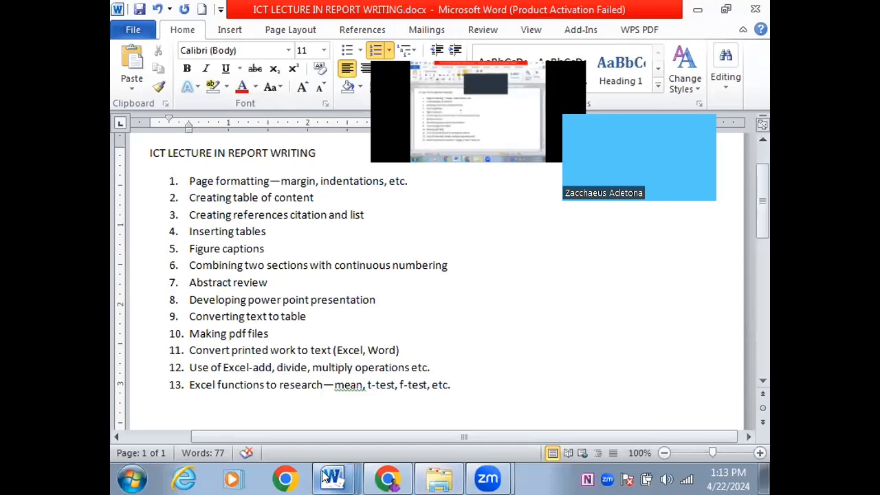
pyautogui.click(332, 475)
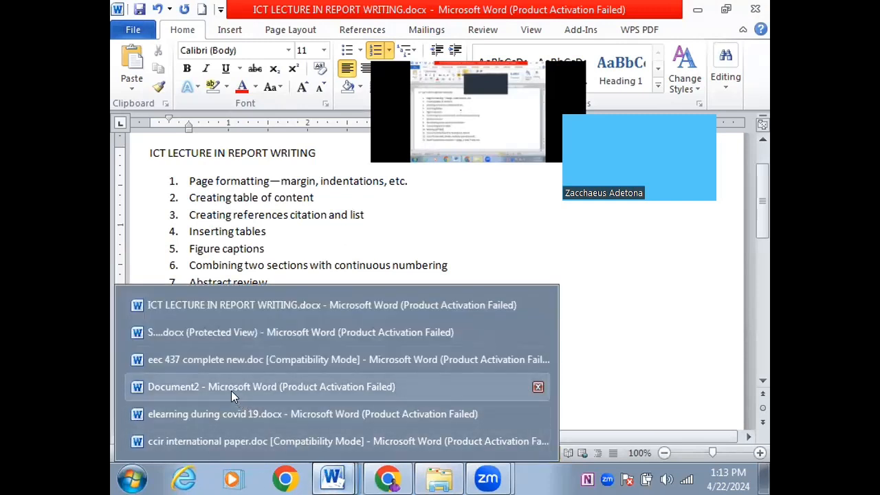
pyautogui.click(189, 387)
pyautogui.click(354, 340)
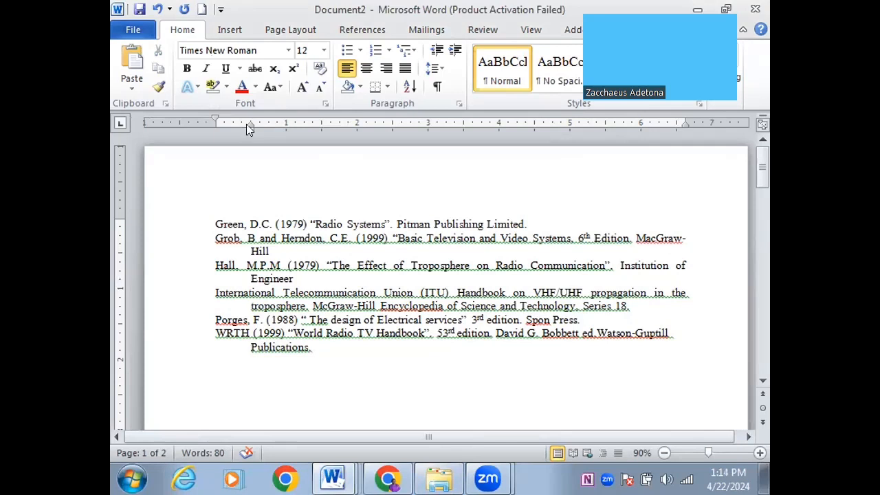
# Nudge the WRTH entry's first line back to its original position, then justify the Hall reference
pyautogui.moveTo(215, 119); pyautogui.dragTo(179, 121)
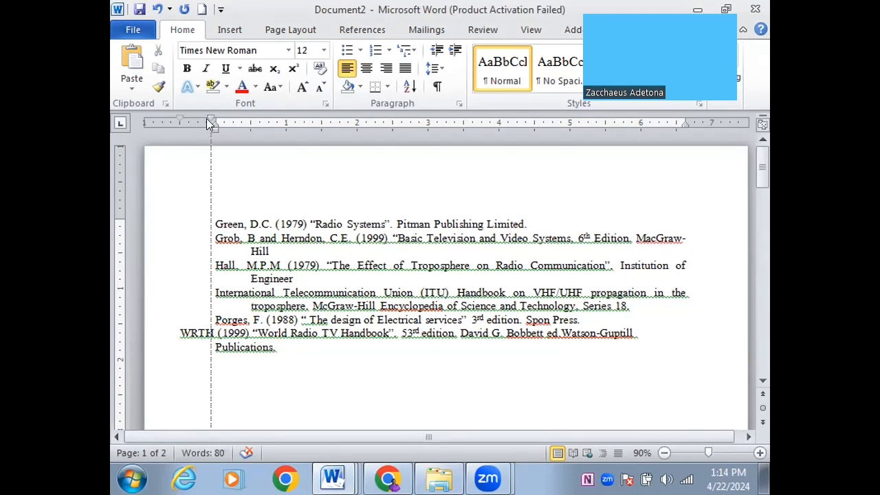
pyautogui.moveTo(212, 119); pyautogui.dragTo(215, 121)
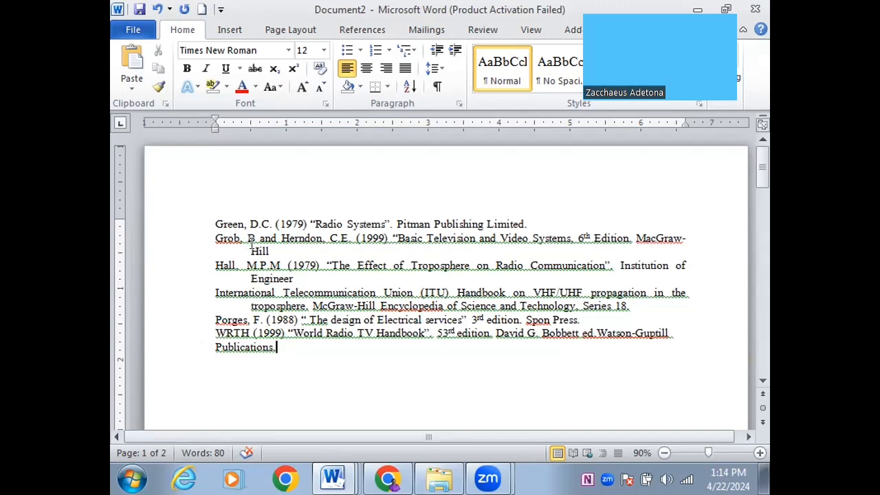
pyautogui.click(223, 272)
pyautogui.hotkey('ctrl', 'j')
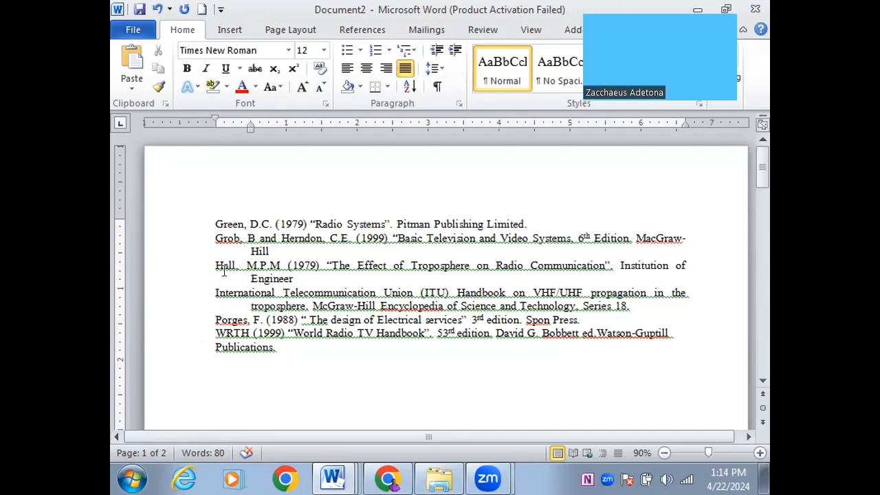
# Indent the whole reference list by half an inch on the ruler
pyautogui.hotkey('ctrl', 'a')
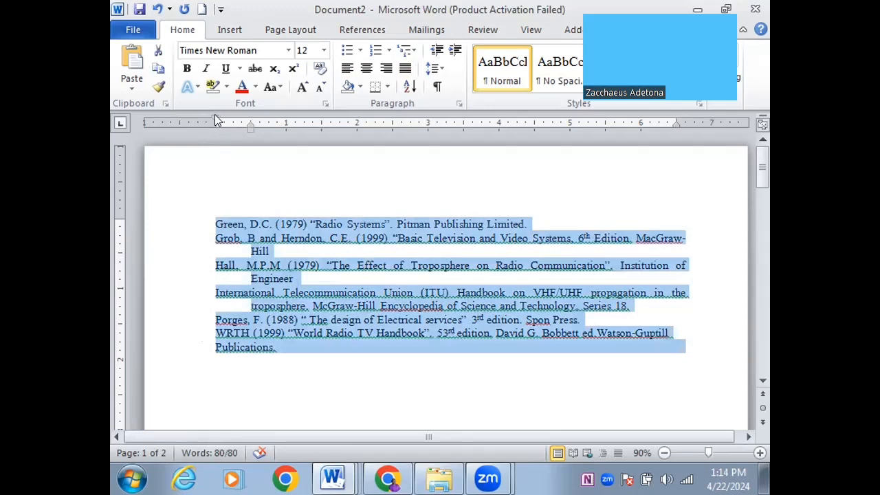
pyautogui.moveTo(212, 119); pyautogui.dragTo(250, 132)
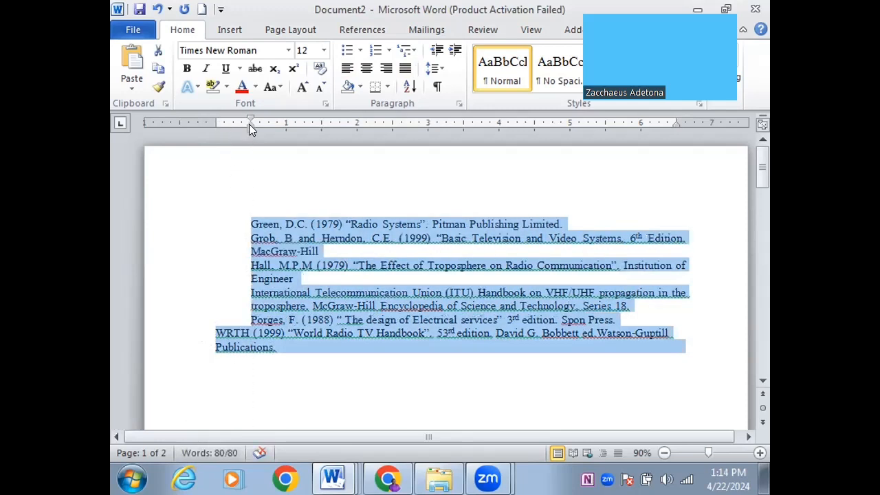
pyautogui.click(255, 225)
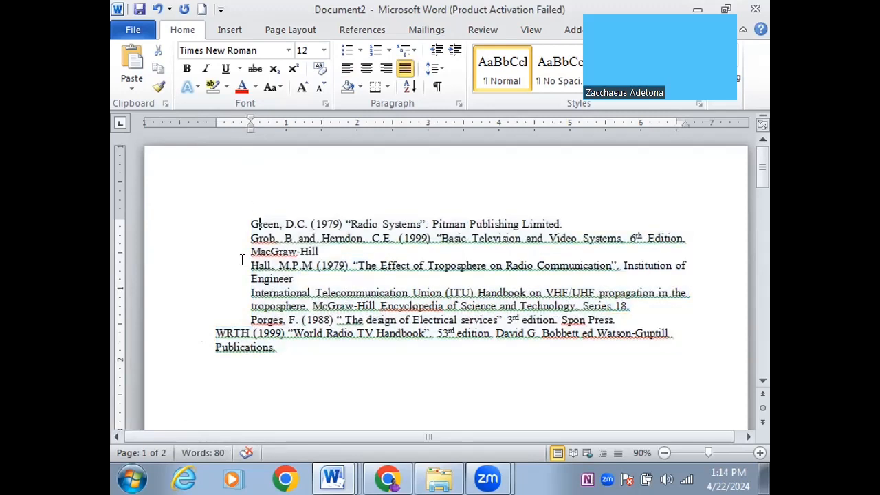
# Try indenting the WRTH reference to match the others, leaving it selected
pyautogui.click(214, 332)
pyautogui.moveTo(213, 331); pyautogui.dragTo(281, 344)
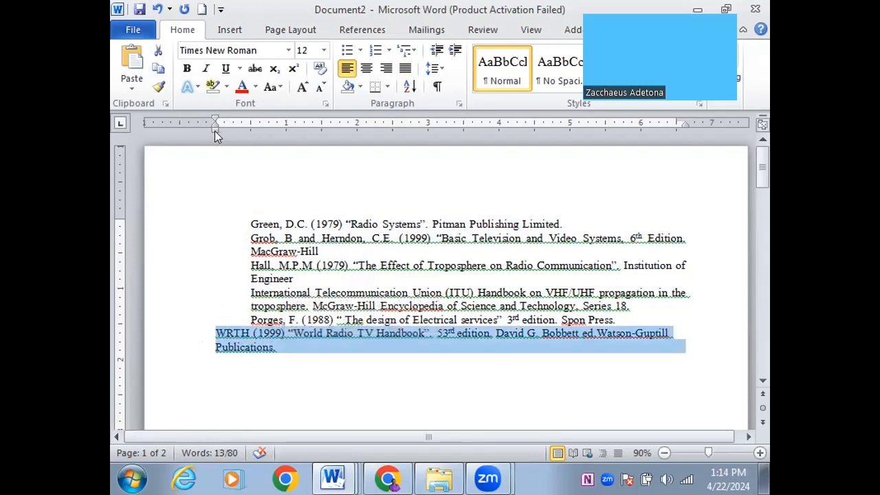
pyautogui.moveTo(214, 128)
pyautogui.mouseDown()
pyautogui.moveTo(252, 138)
pyautogui.moveTo(250, 150)
pyautogui.mouseUp()
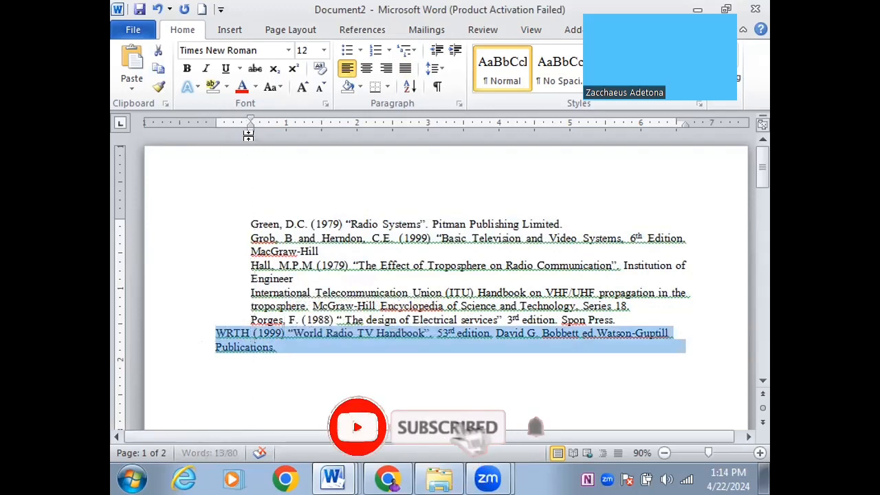
pyautogui.click(226, 318)
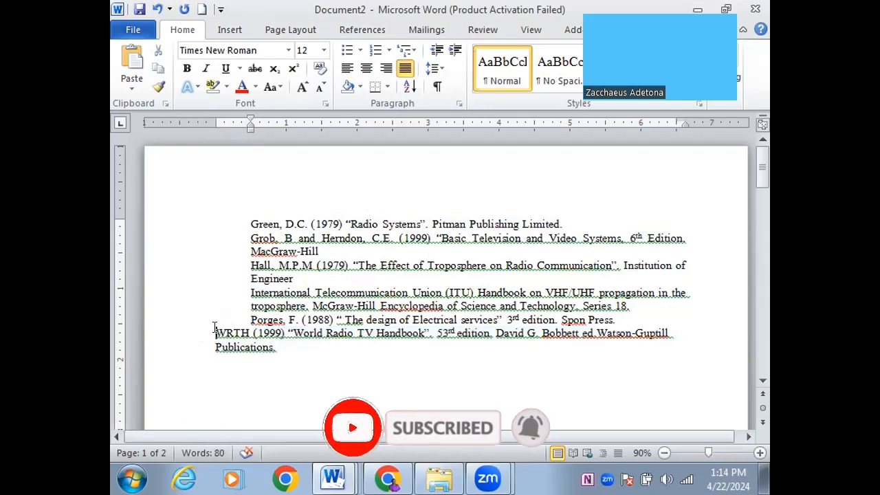
pyautogui.moveTo(216, 334); pyautogui.dragTo(280, 354)
# Delete the WRTH reference and paste the copied numbered references on a new line below
pyautogui.press('BackSpace')
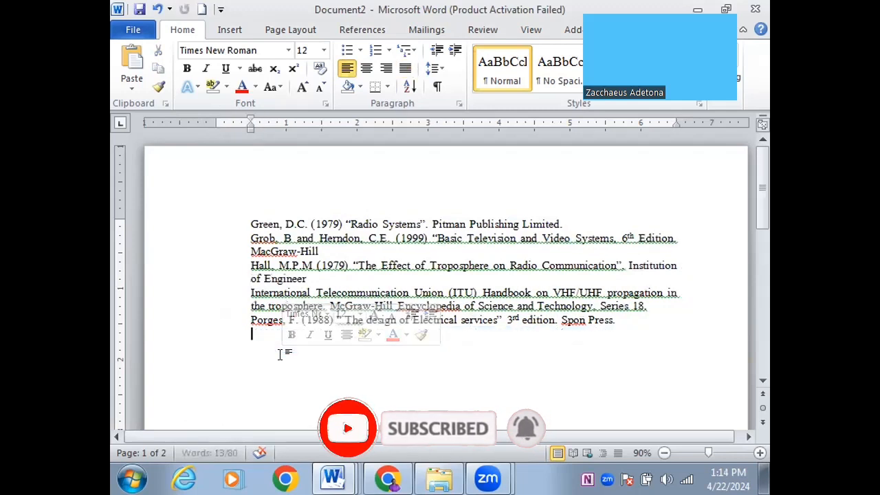
pyautogui.hotkey('ctrl', 'a')
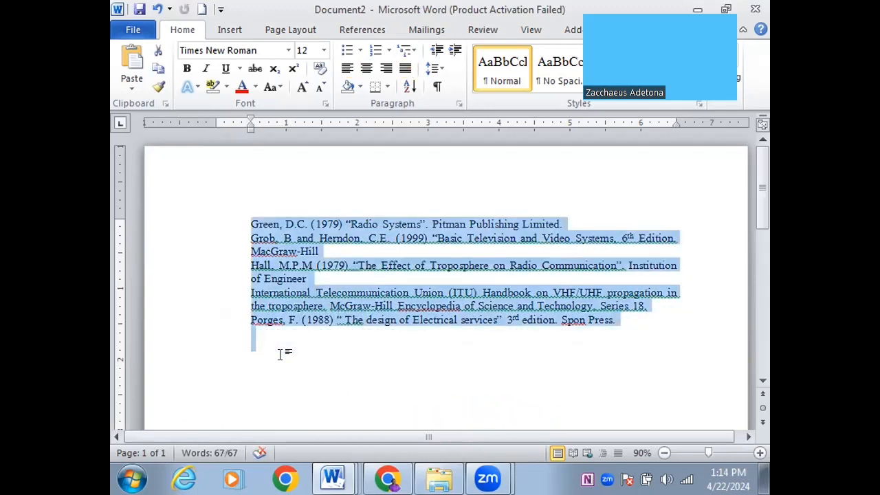
pyautogui.click(618, 317)
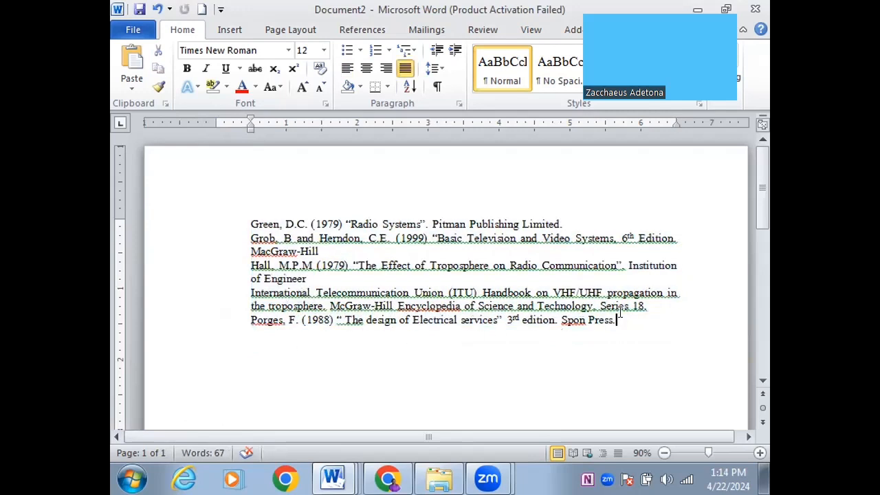
pyautogui.press('Return')
pyautogui.hotkey('ctrl', 'v')
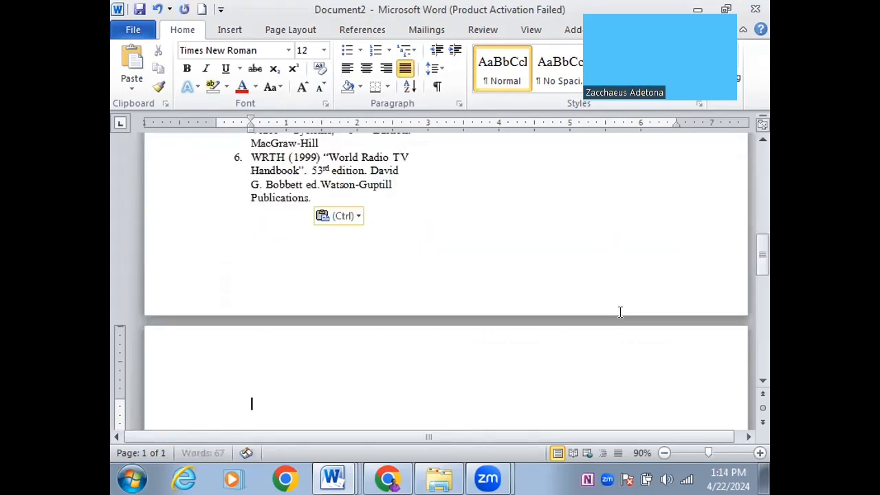
pyautogui.moveTo(751, 239)
pyautogui.mouseDown()
pyautogui.moveTo(750, 210)
pyautogui.moveTo(757, 267)
pyautogui.moveTo(749, 252)
pyautogui.mouseUp()
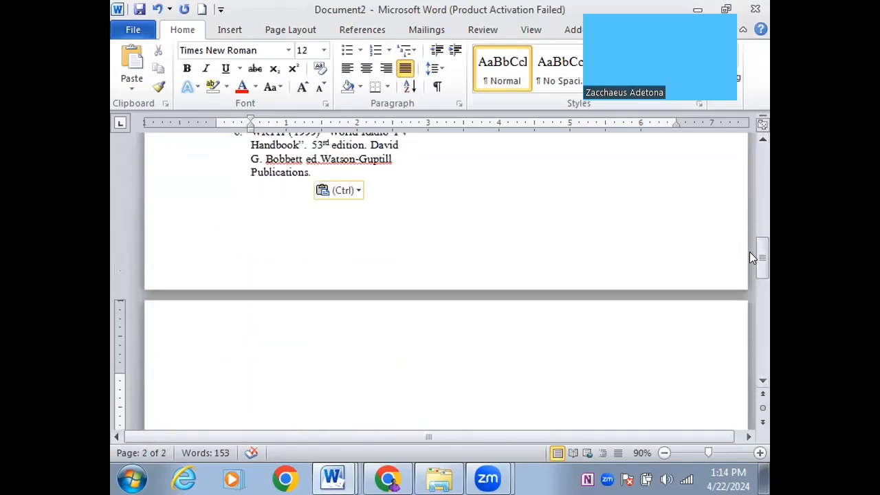
# Merge the pasted references' formatting and set the text to one column
pyautogui.click(355, 190)
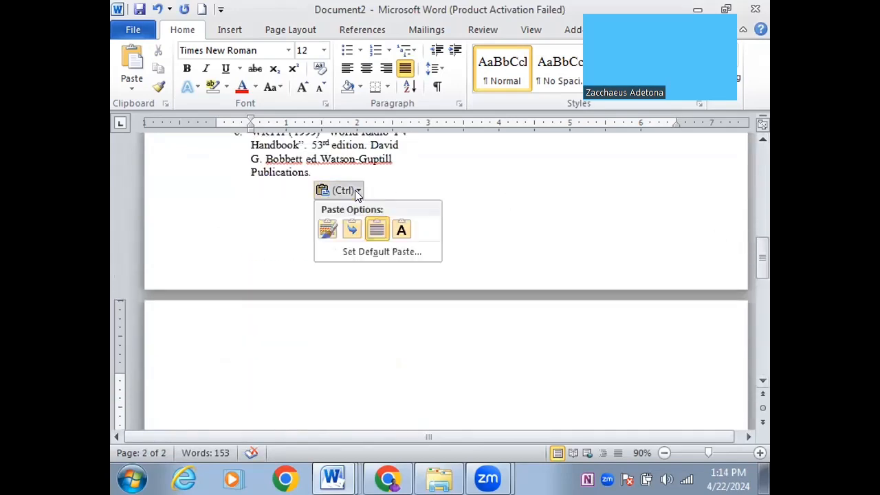
pyautogui.click(351, 230)
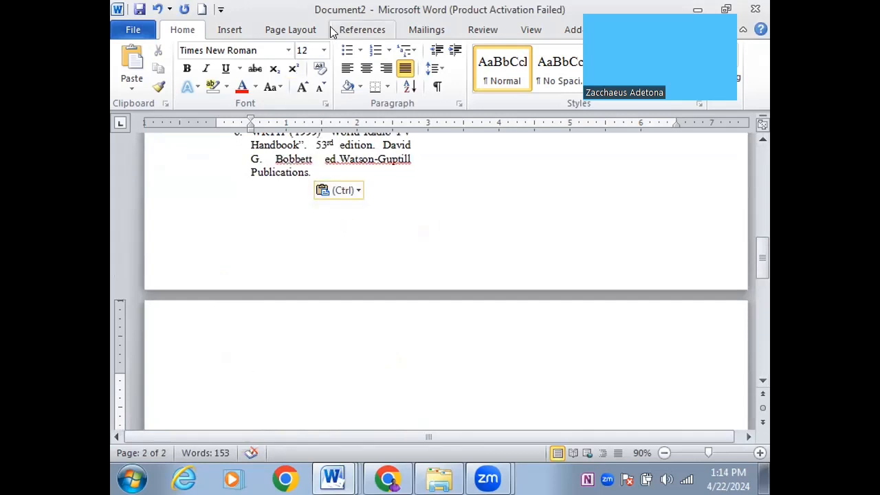
pyautogui.click(265, 28)
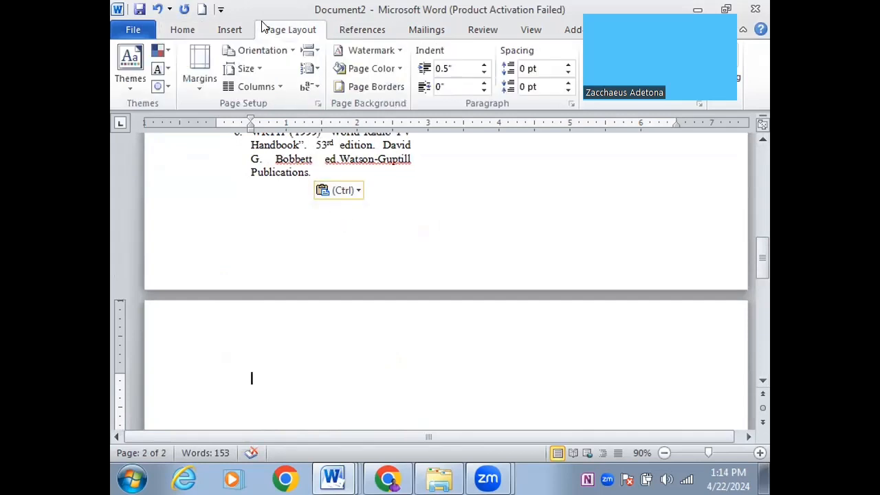
pyautogui.click(254, 85)
pyautogui.click(248, 108)
# Delete the pasted narrow-column references, leaving five references from Green to Porges
pyautogui.moveTo(764, 244); pyautogui.dragTo(751, 174)
pyautogui.moveTo(335, 198); pyautogui.dragTo(361, 424)
pyautogui.press('Delete')
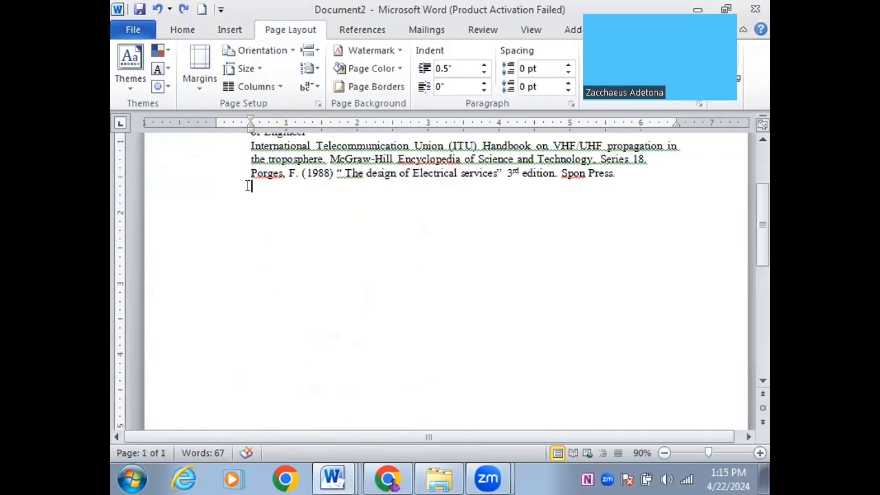
pyautogui.press('BackSpace')
pyautogui.hotkey('ctrl', 'z')
pyautogui.moveTo(761, 200); pyautogui.dragTo(758, 136)
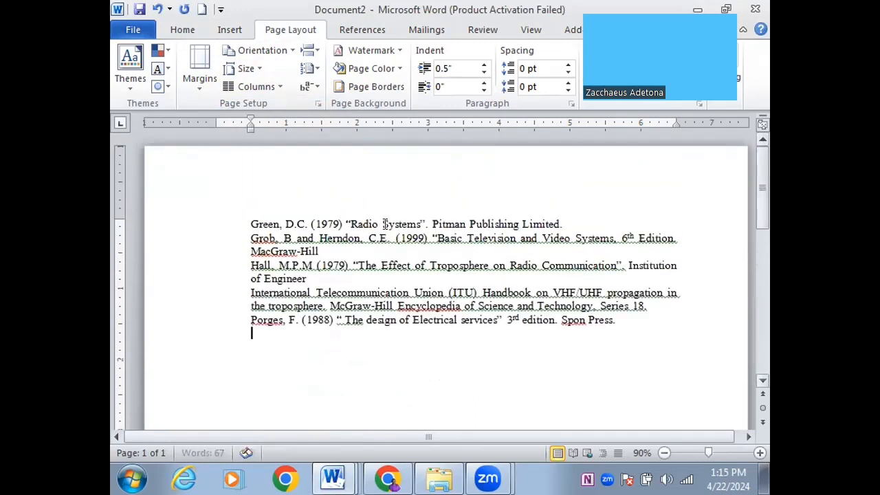
# Move all five references to the left margin by dragging the ruler indent back to 0"
pyautogui.click(163, 252)
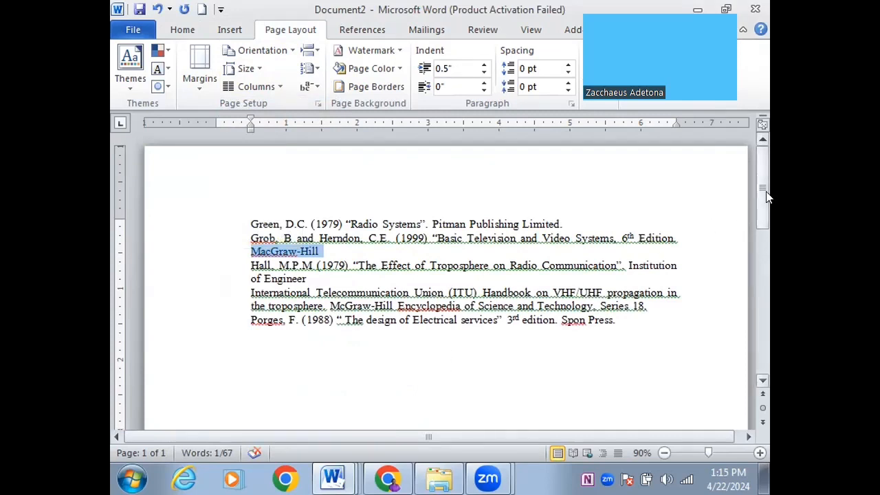
pyautogui.scroll(-10, 763, 378)
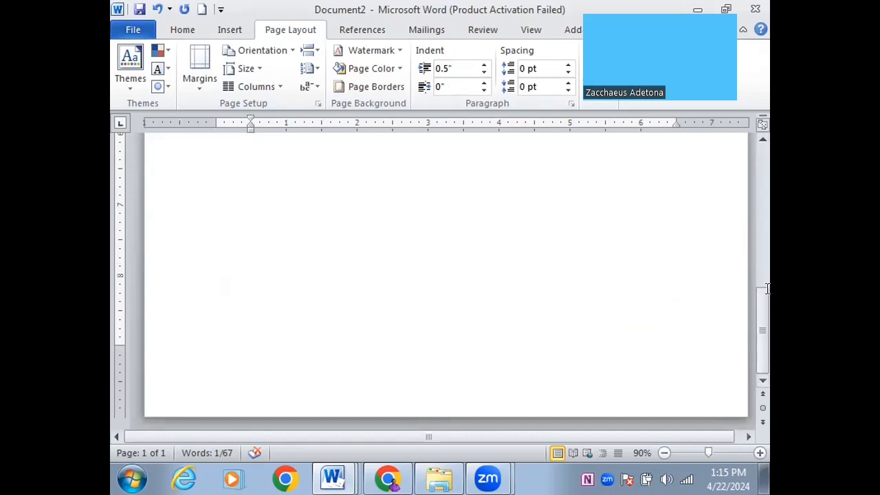
pyautogui.moveTo(764, 324); pyautogui.dragTo(762, 184)
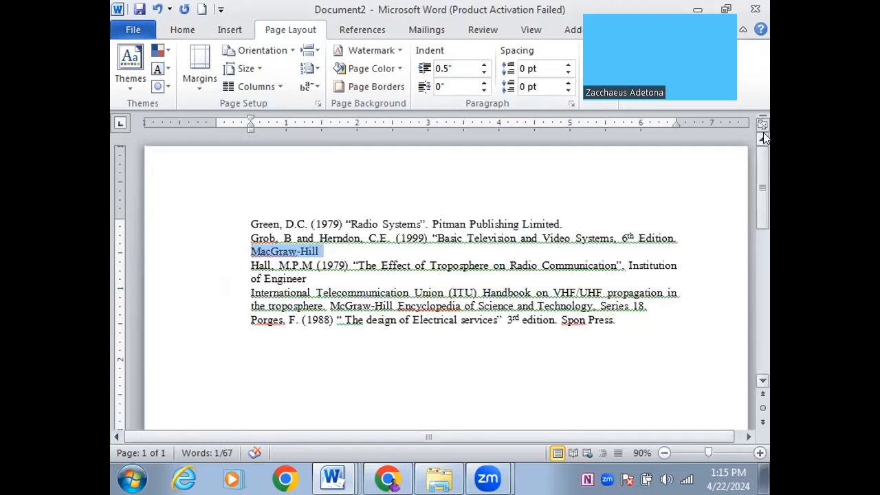
pyautogui.click(344, 265)
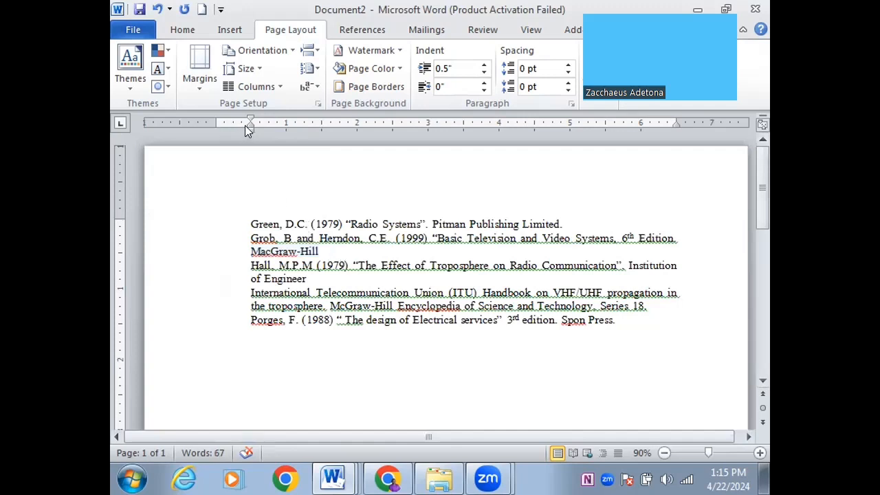
pyautogui.moveTo(249, 132); pyautogui.dragTo(214, 132)
pyautogui.hotkey('ctrl', 'z')
pyautogui.hotkey('ctrl', 'a')
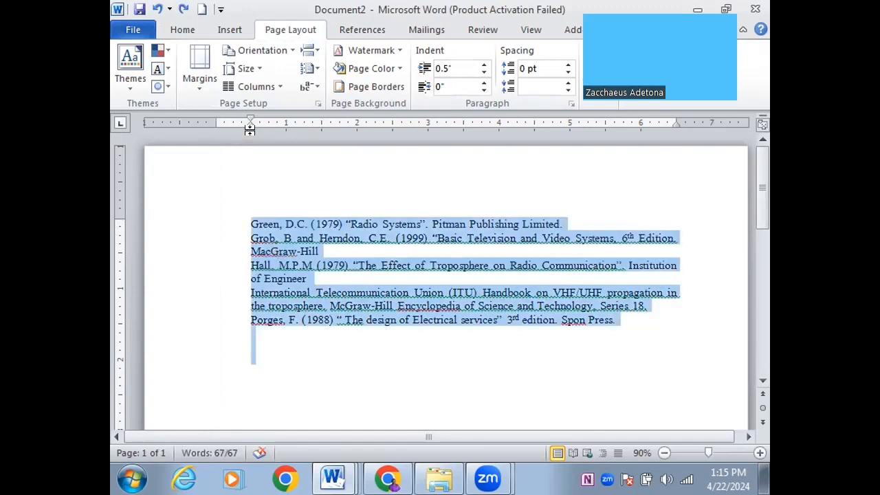
pyautogui.moveTo(248, 128); pyautogui.dragTo(214, 133)
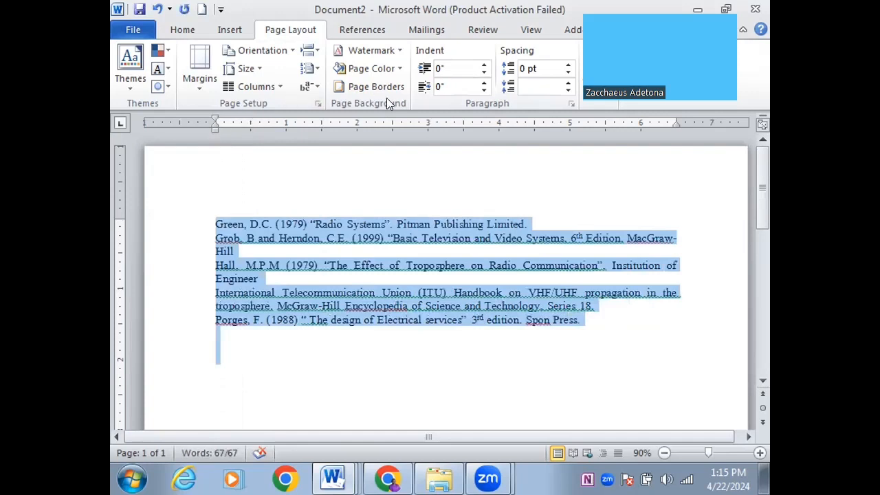
pyautogui.click(188, 27)
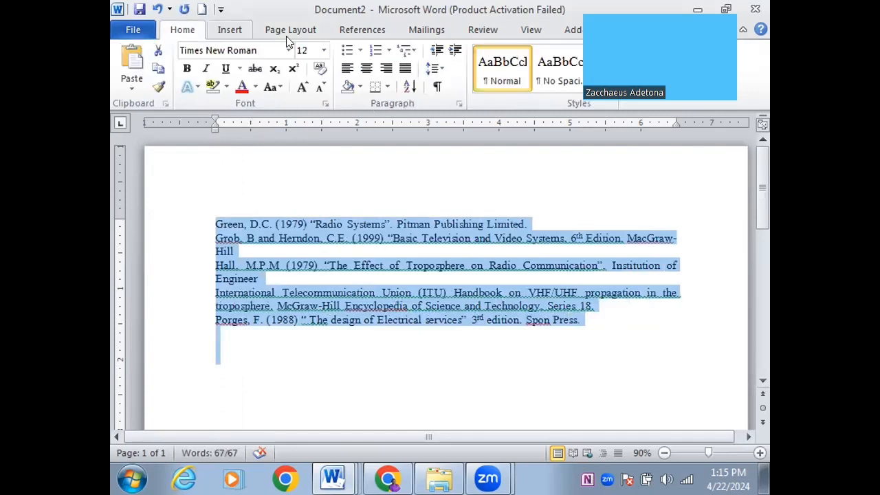
# Set a 0.5" left indent for the Green-to-Porges references in the Paragraph dialog
pyautogui.click(458, 104)
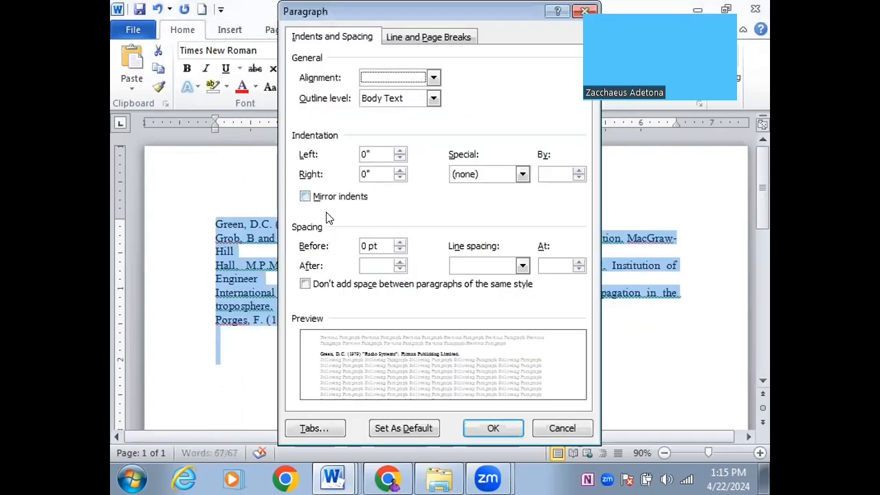
pyautogui.click(364, 153)
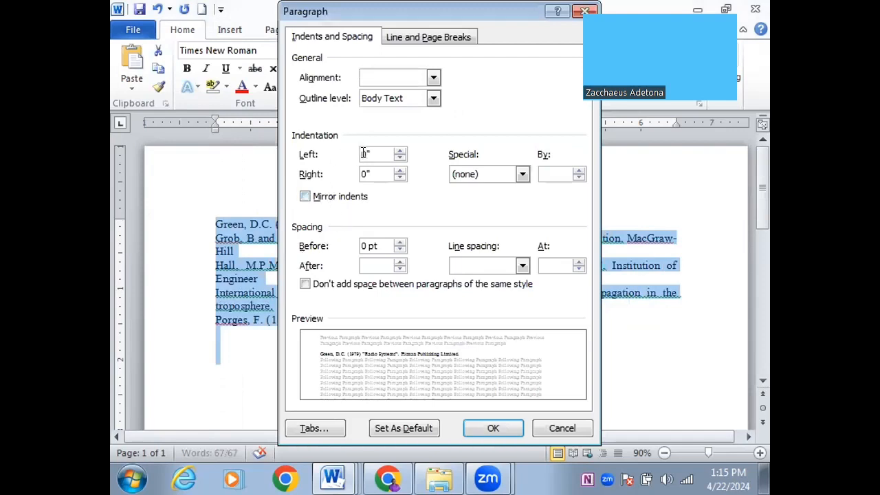
pyautogui.write('0.5')
pyautogui.press('Return')
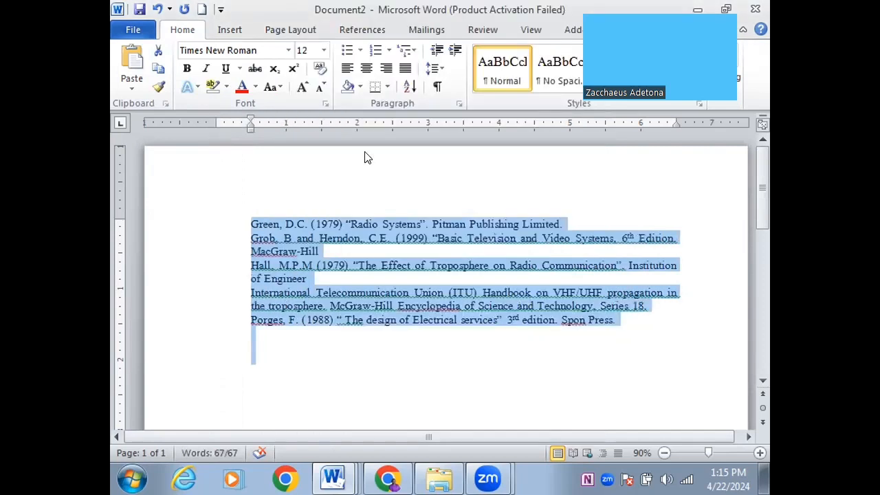
pyautogui.click(347, 294)
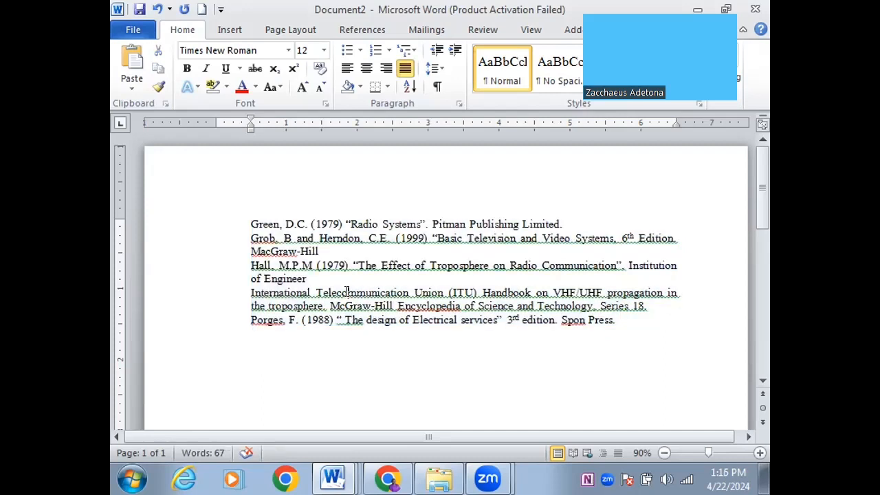
# Give the five selected references a 0.5" hanging indent, first lines at the margin
pyautogui.moveTo(249, 223); pyautogui.dragTo(626, 316)
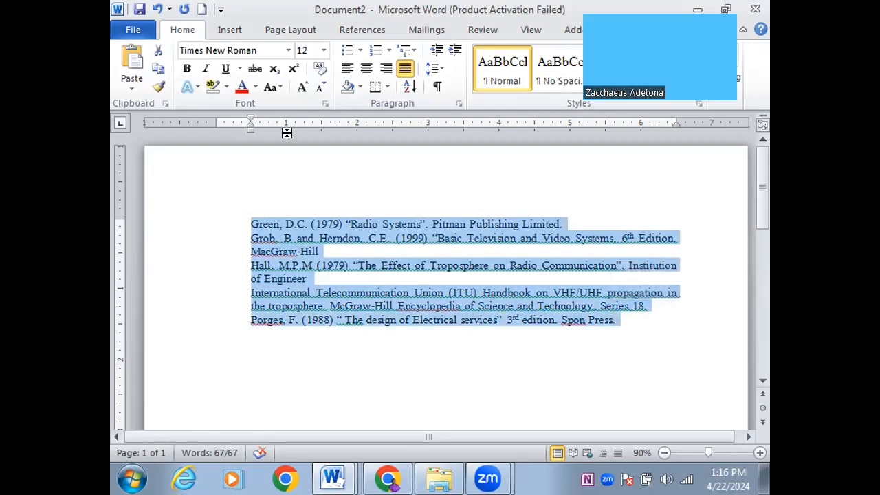
pyautogui.moveTo(249, 115); pyautogui.dragTo(214, 126)
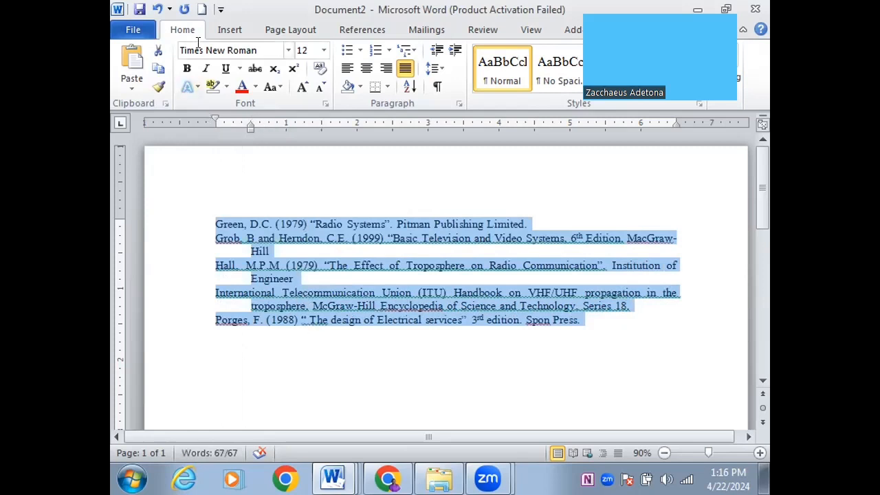
pyautogui.click(408, 87)
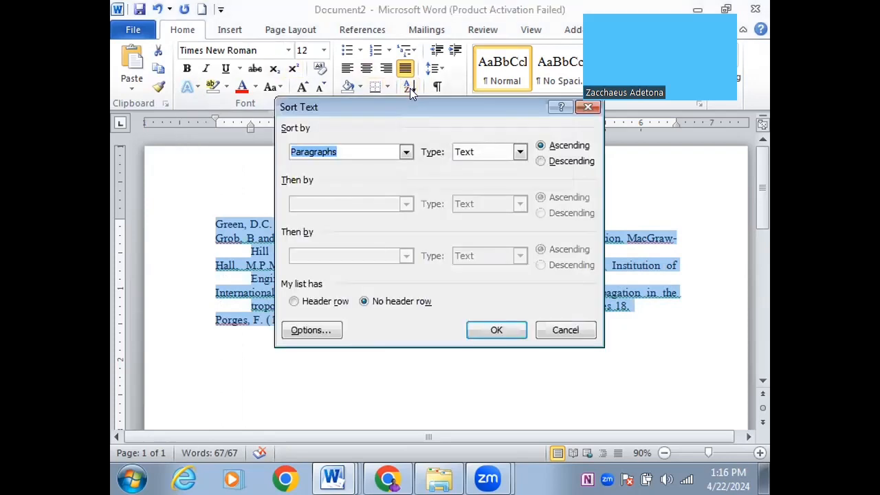
pyautogui.click(540, 161)
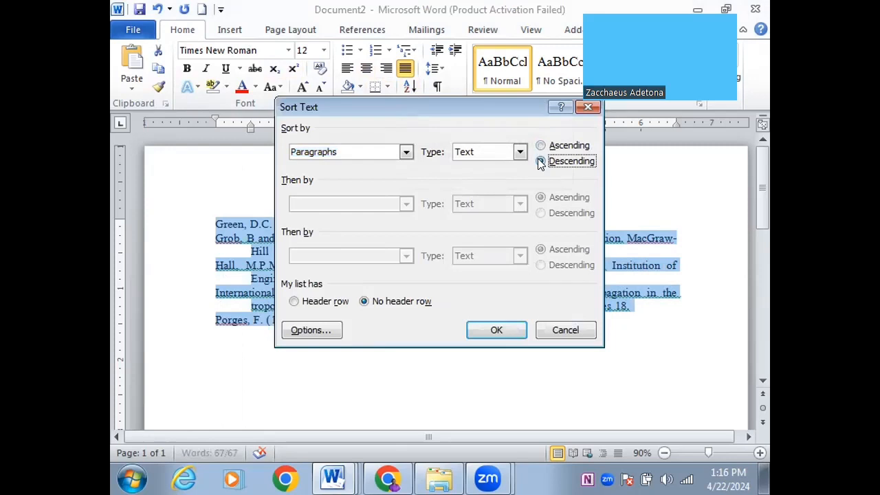
pyautogui.click(513, 330)
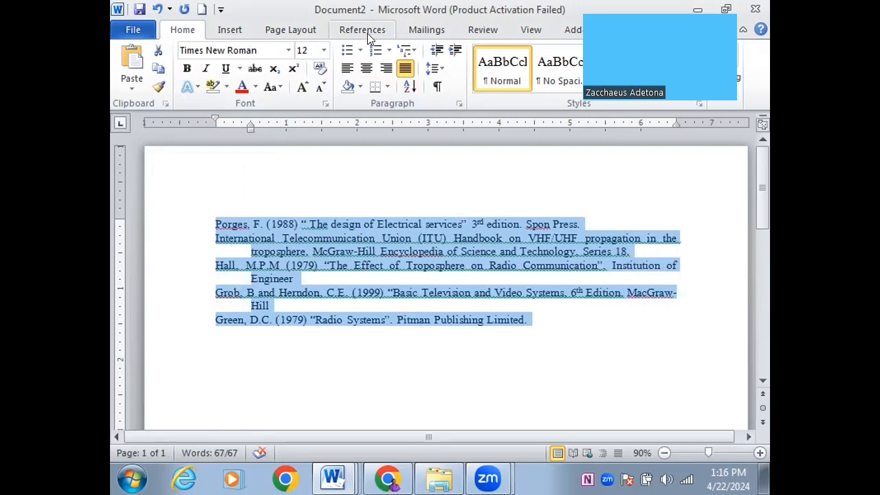
pyautogui.click(409, 88)
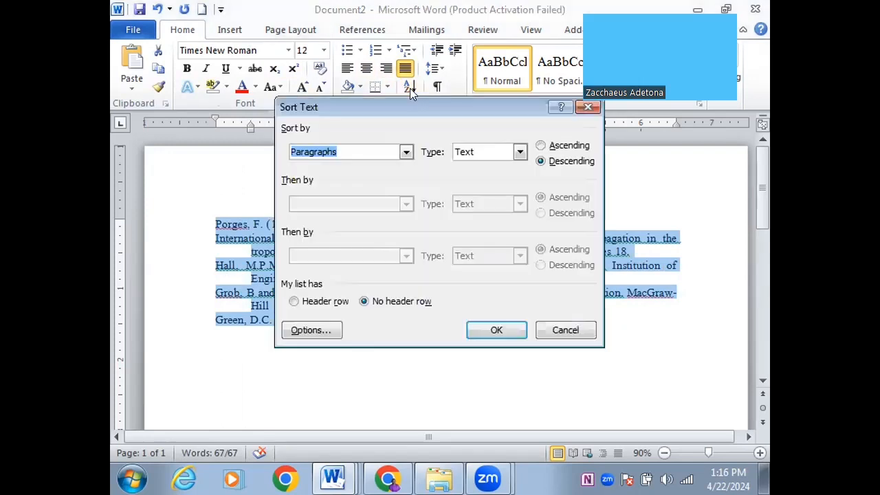
pyautogui.click(540, 145)
pyautogui.click(511, 330)
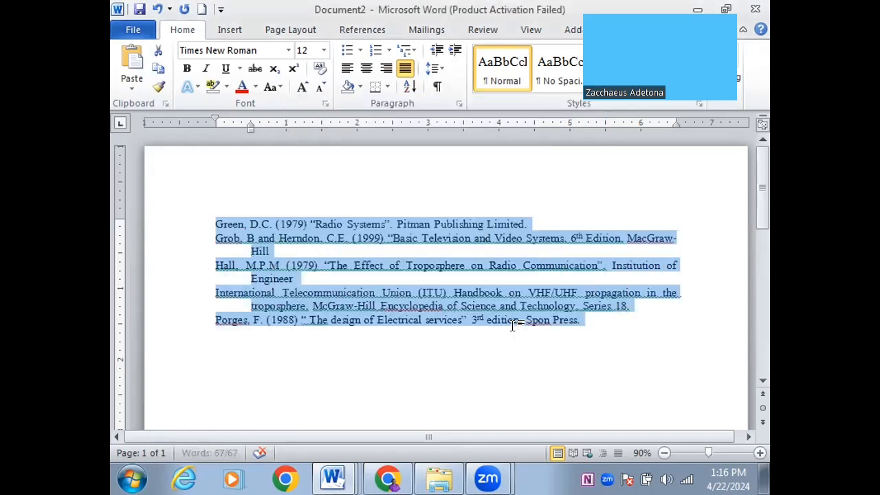
pyautogui.moveTo(332, 481)
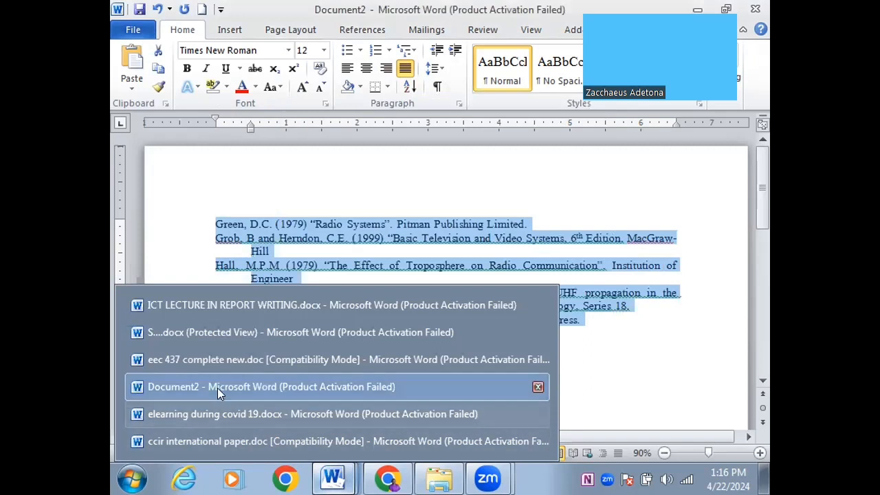
pyautogui.click(172, 303)
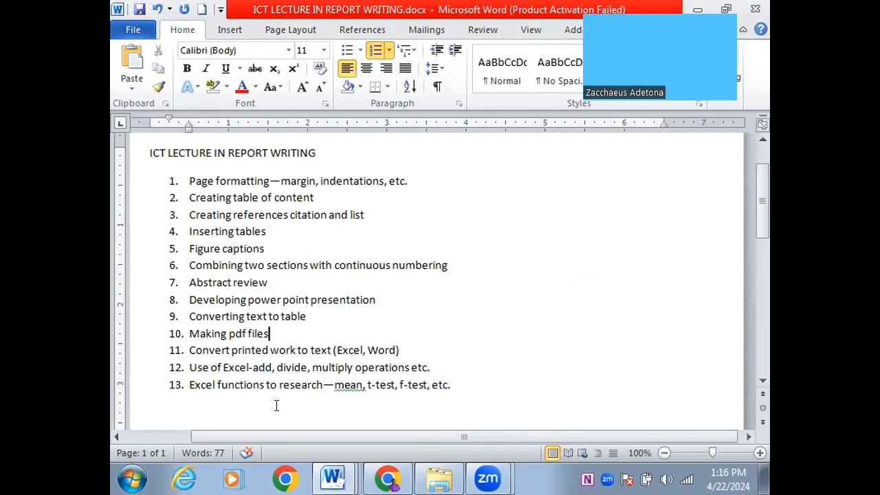
pyautogui.moveTo(334, 479)
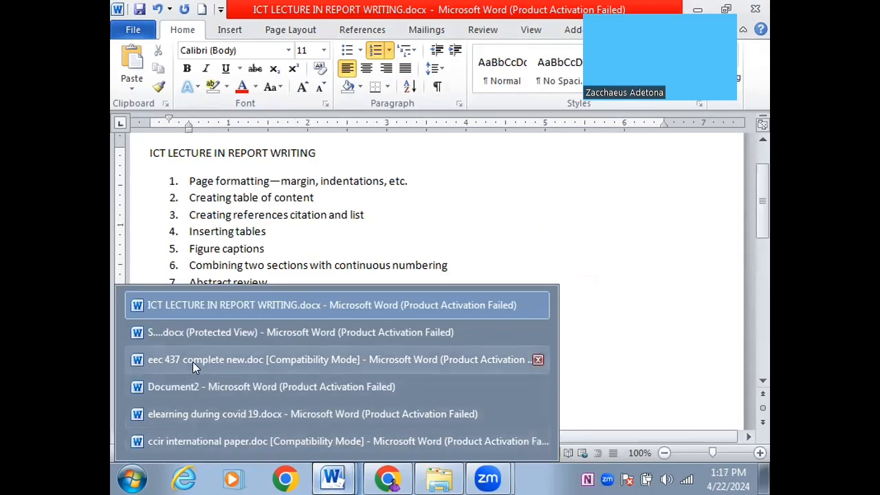
pyautogui.click(194, 387)
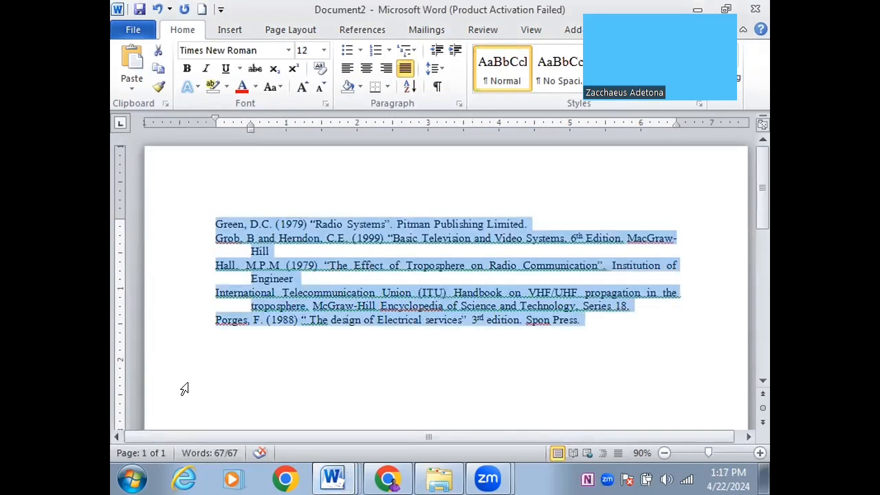
pyautogui.click(333, 479)
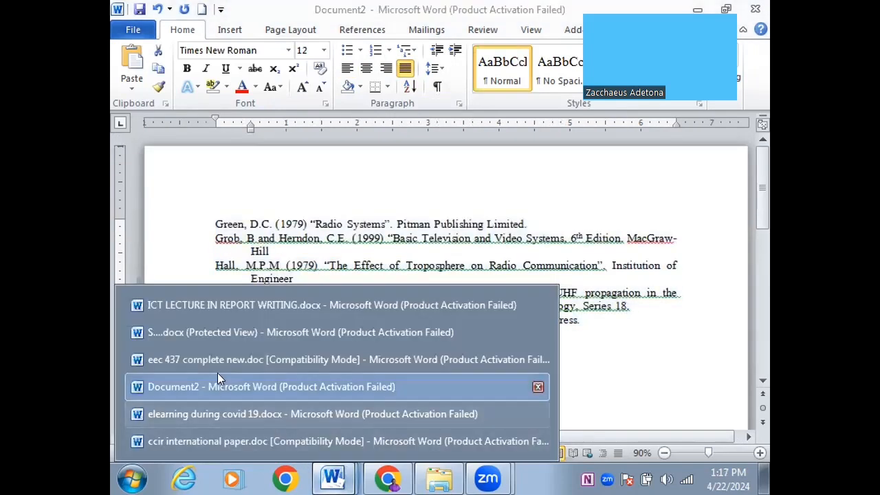
# Switch to eec 437 complete new.doc, showing section 5.1 Use of Language
pyautogui.click(205, 357)
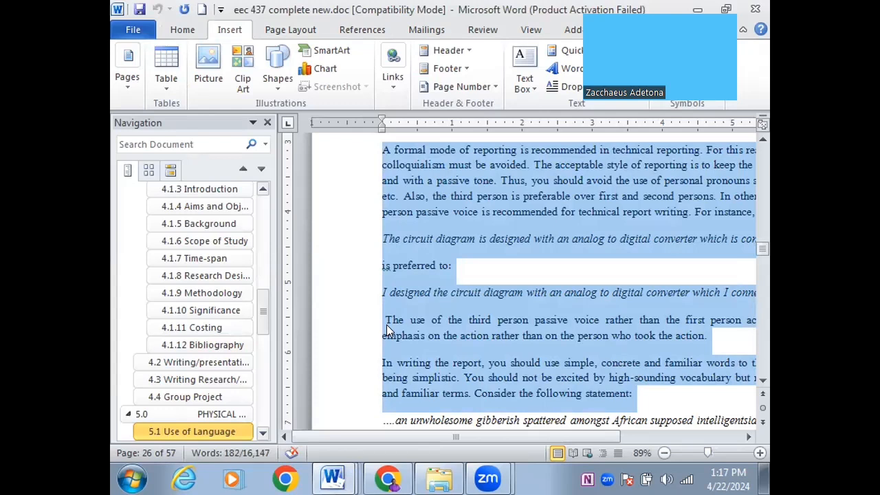
pyautogui.click(340, 473)
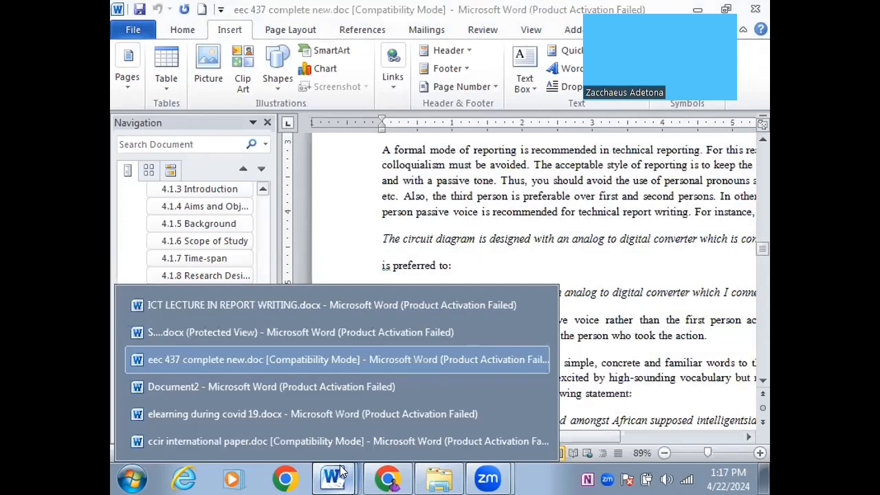
pyautogui.click(341, 472)
pyautogui.click(340, 473)
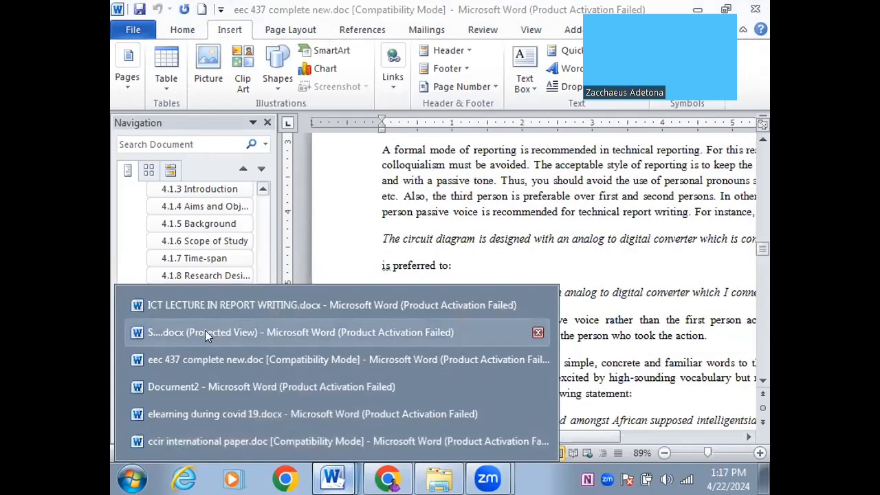
# In Document2, replace all the references with the pasted Use of Language passage
pyautogui.click(189, 386)
pyautogui.hotkey('ctrl', 'a')
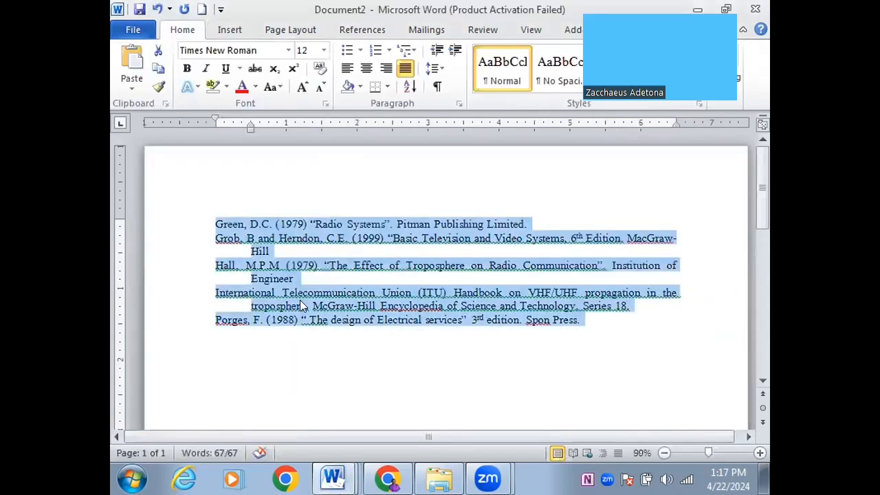
pyautogui.press('Delete')
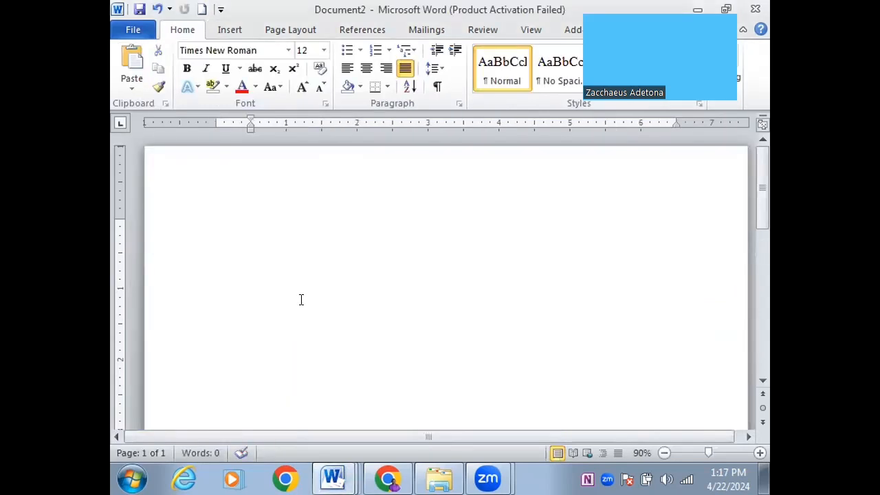
pyautogui.hotkey('ctrl', 'v')
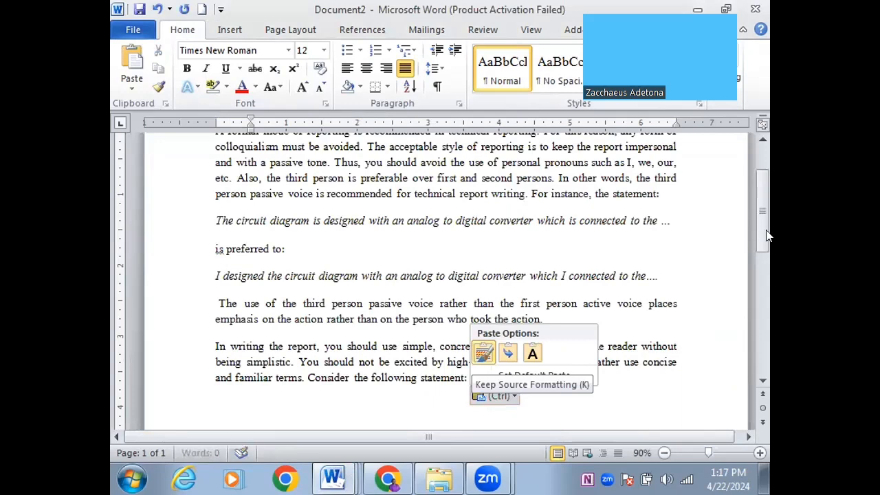
# Insert an empty line above the pasted passage's first paragraph
pyautogui.moveTo(766, 231); pyautogui.dragTo(756, 120)
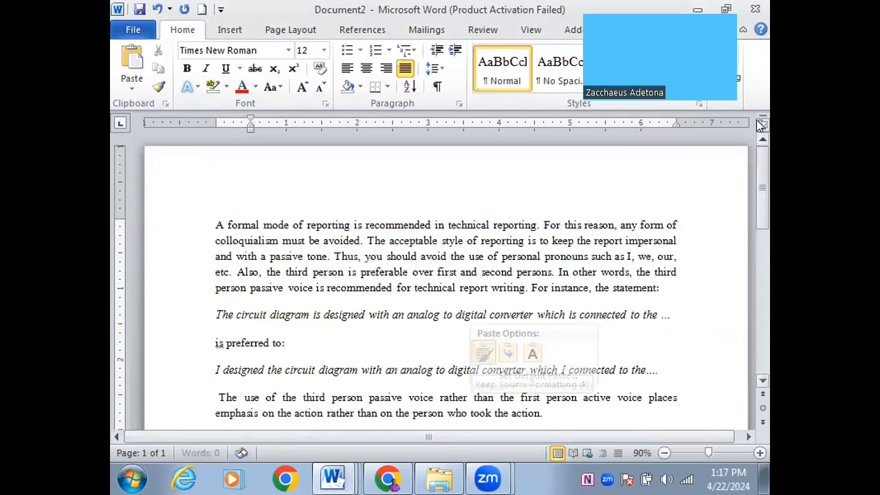
pyautogui.click(211, 222)
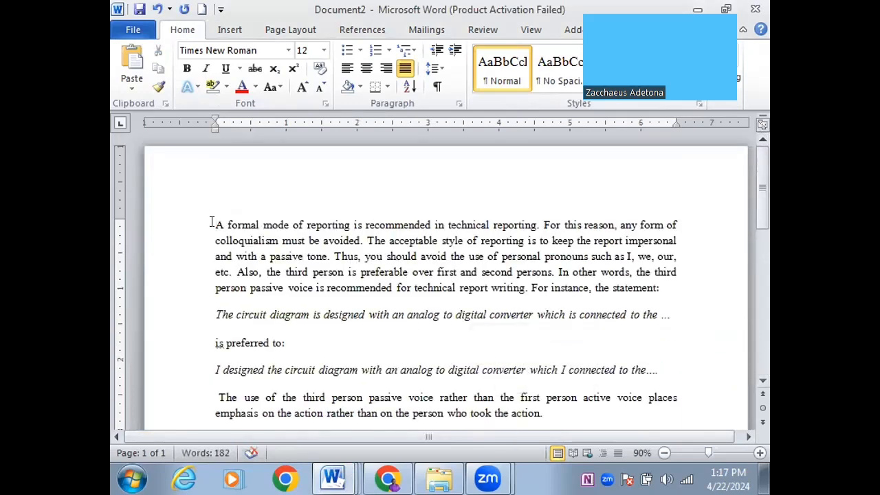
pyautogui.press('Return')
pyautogui.press('Up')
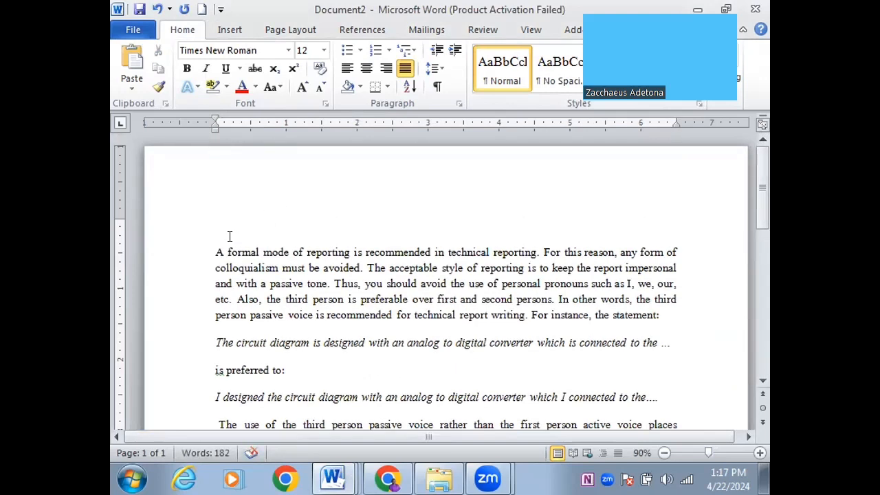
# Type centred headings 'CHAPTER ONE' and 'INTRODUCTION' above the passage and select both
pyautogui.click(367, 71)
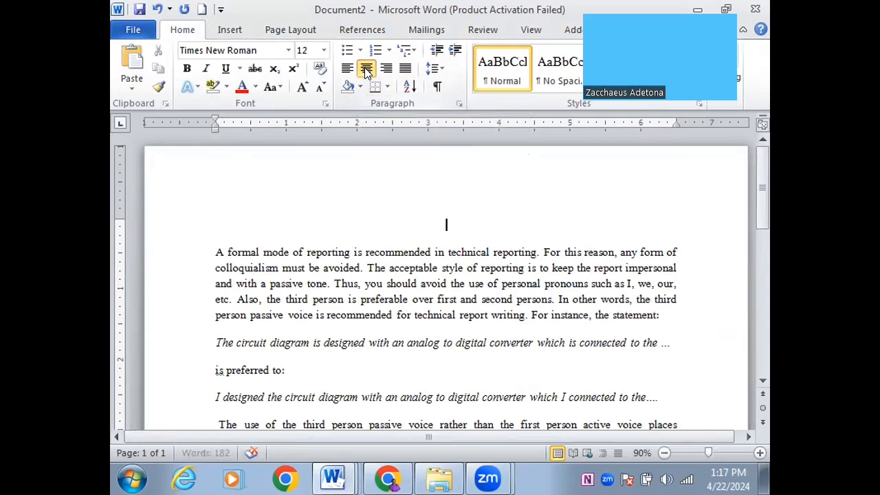
pyautogui.write('CHAPTER')
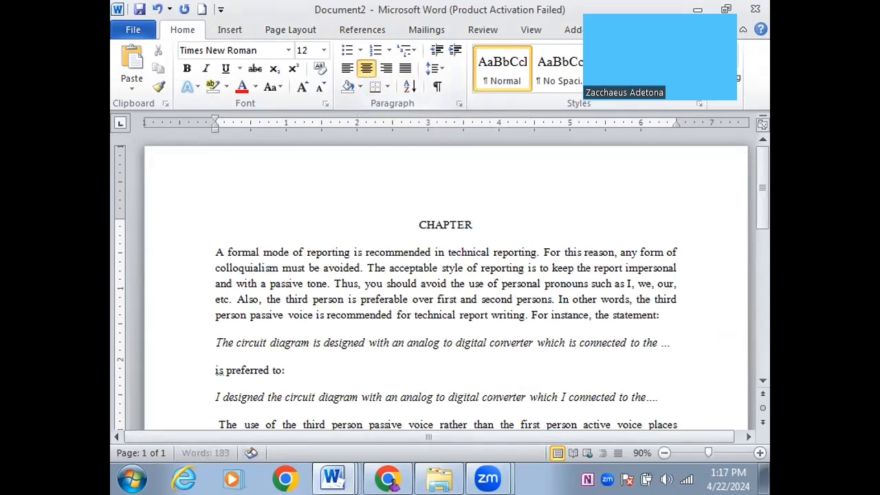
pyautogui.write(' ONE')
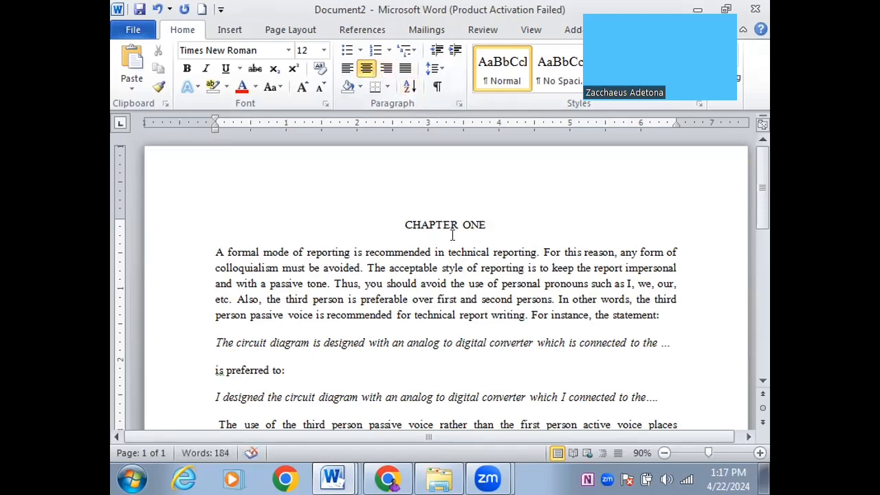
pyautogui.press('Return')
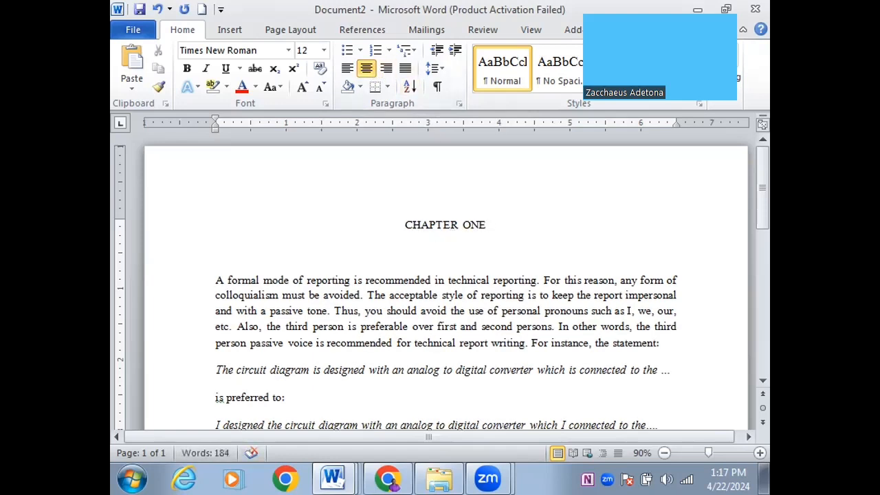
pyautogui.write('INTRO')
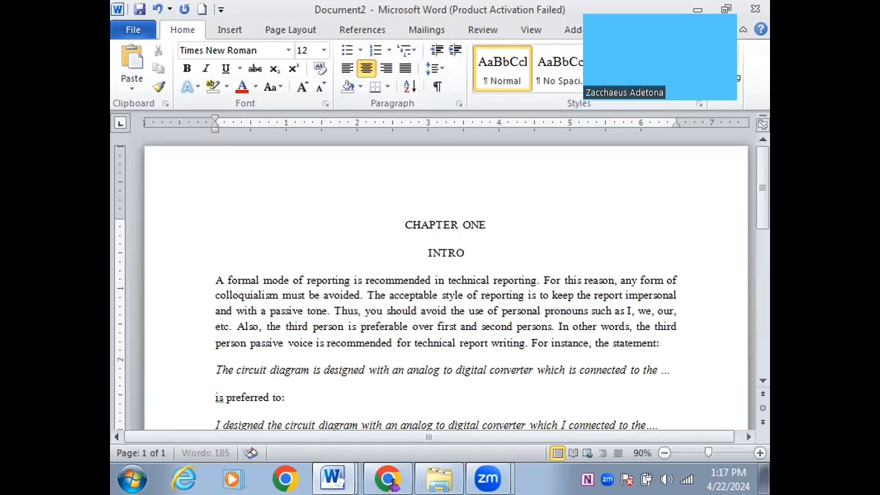
pyautogui.write('DUCTION')
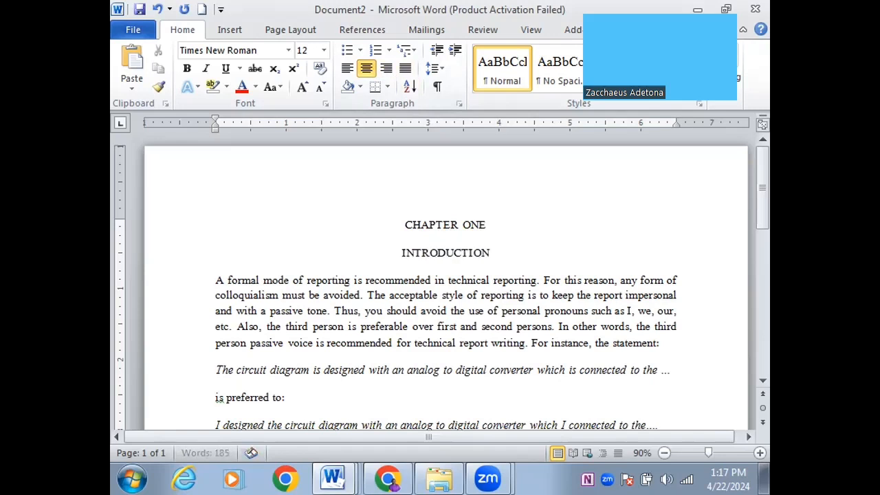
pyautogui.moveTo(492, 253); pyautogui.dragTo(437, 219)
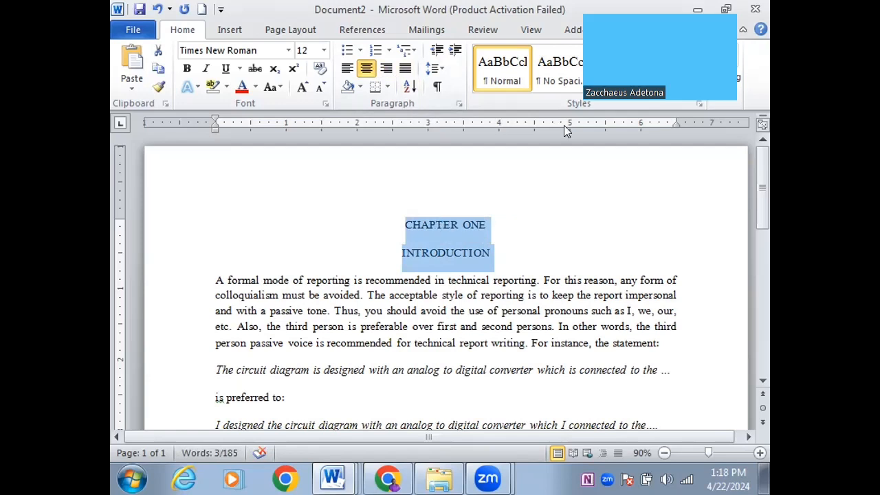
# Align the passage's first body paragraph left, then place the cursor in CHAPTER ONE
pyautogui.moveTo(564, 127); pyautogui.dragTo(679, 142)
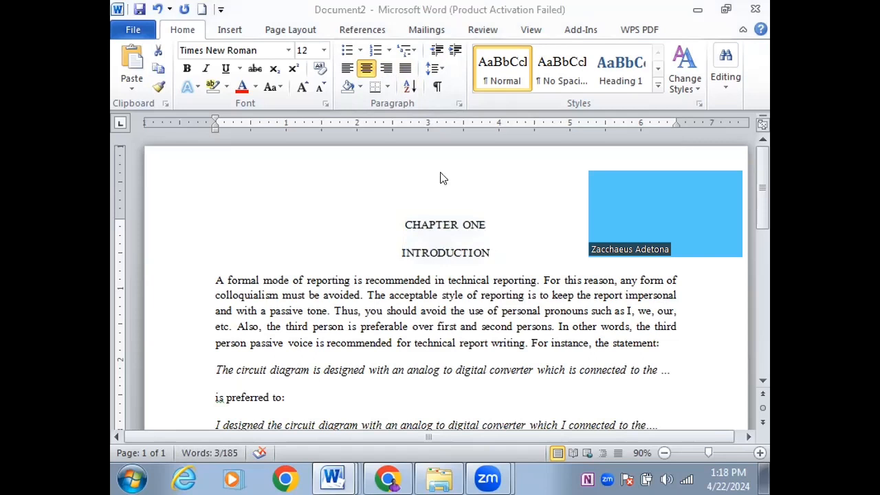
pyautogui.click(563, 70)
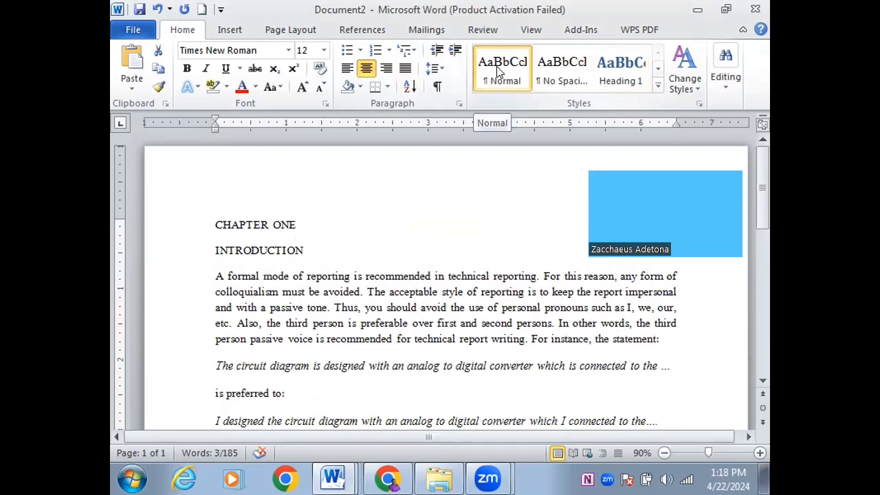
pyautogui.click(395, 326)
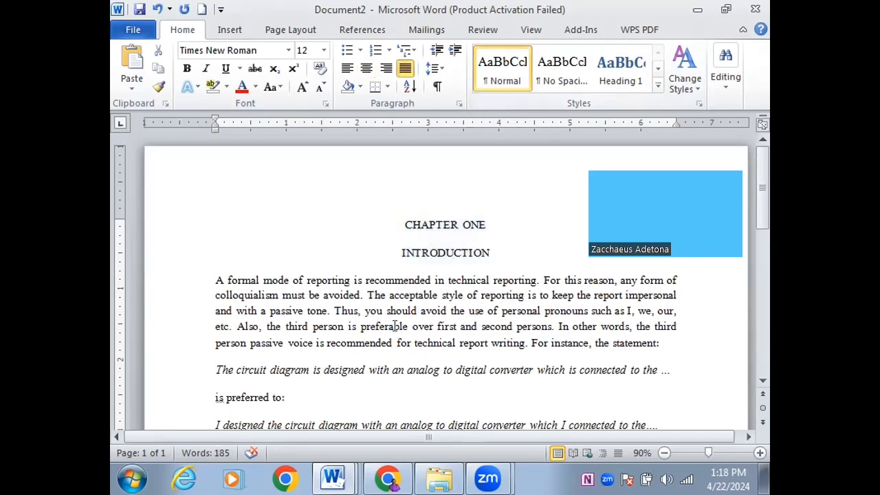
pyautogui.click(490, 76)
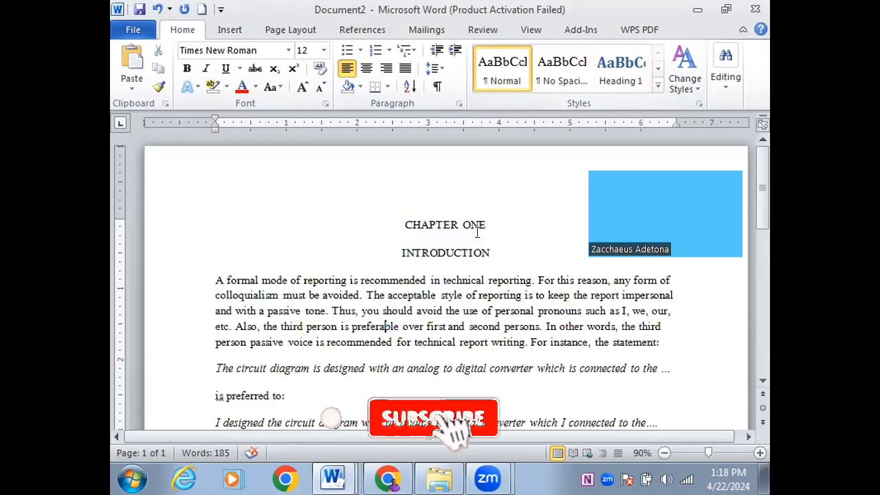
pyautogui.click(472, 217)
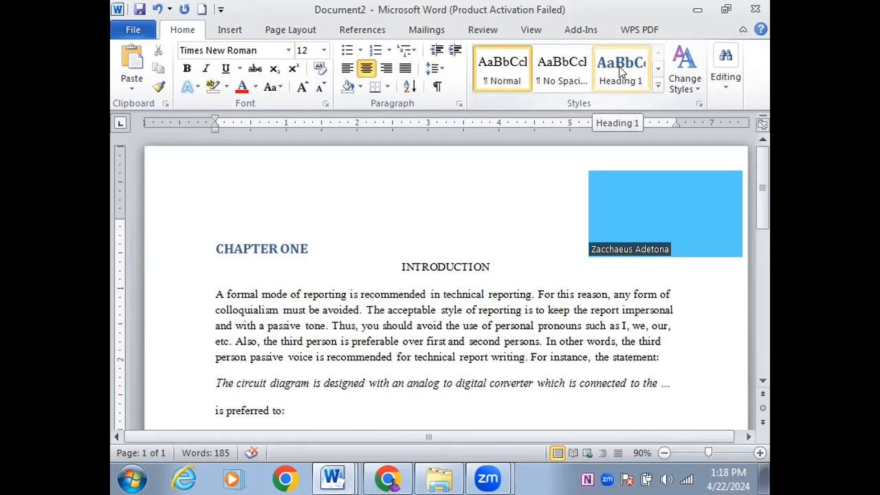
# Make the Heading 1 style 12 pt Times New Roman in Automatic colour
pyautogui.rightClick(617, 67)
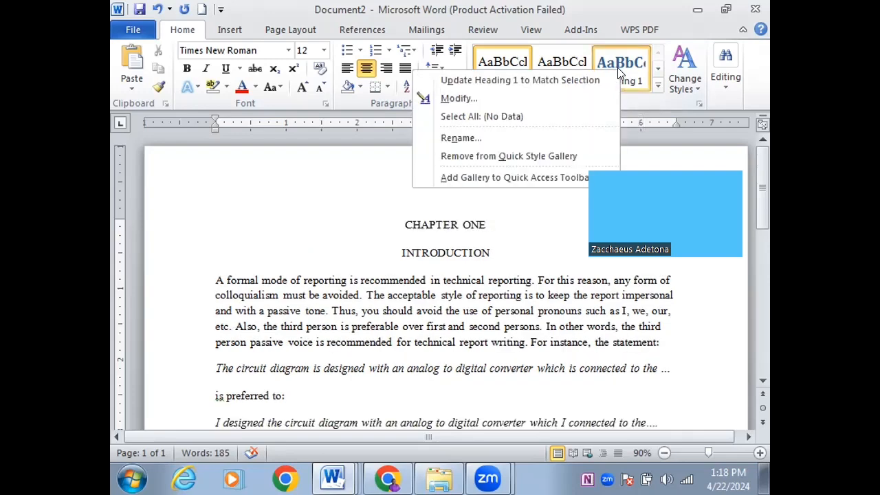
pyautogui.click(459, 99)
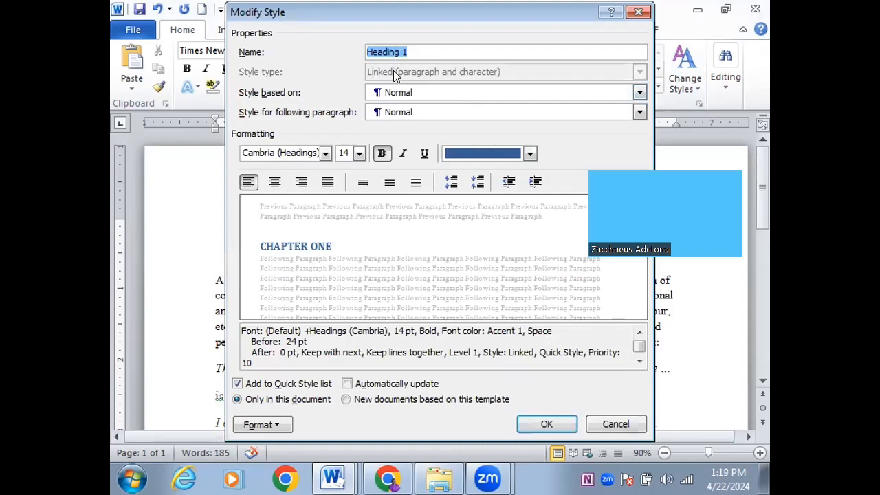
pyautogui.click(531, 152)
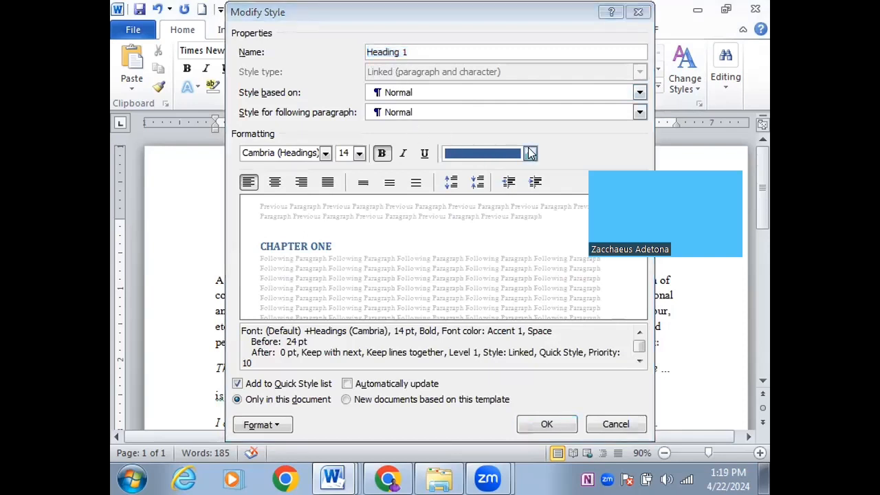
pyautogui.click(468, 180)
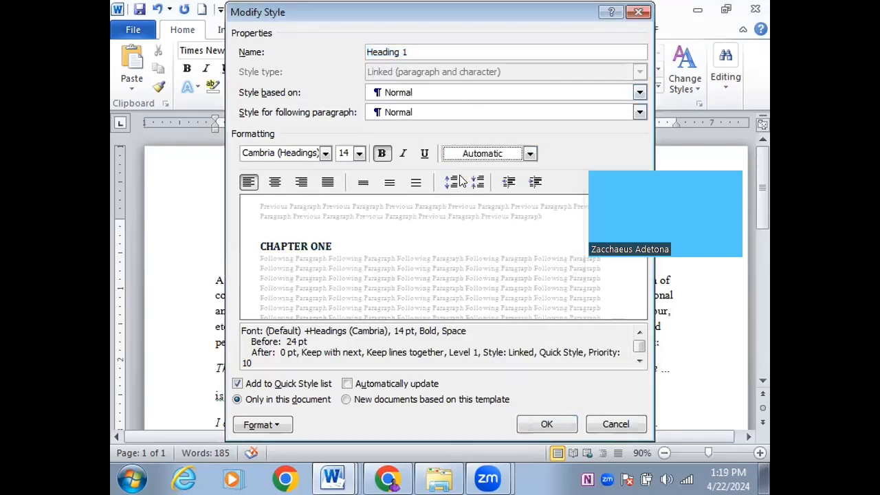
pyautogui.click(356, 153)
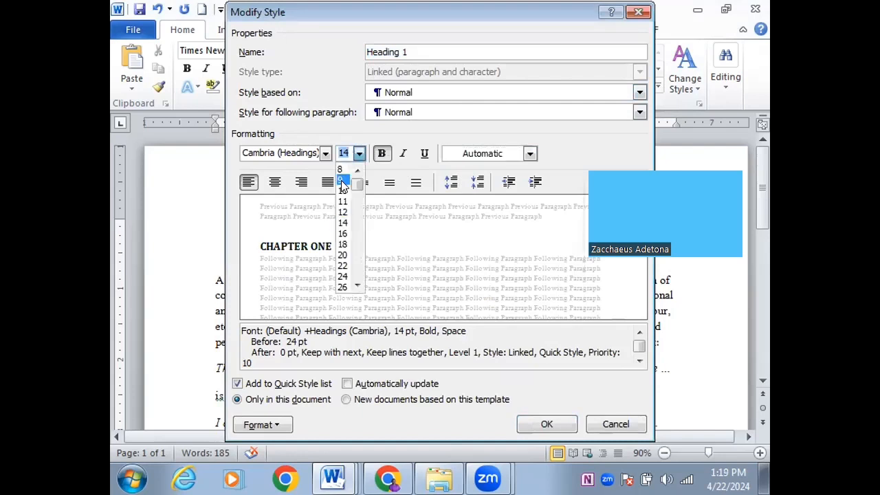
pyautogui.click(341, 213)
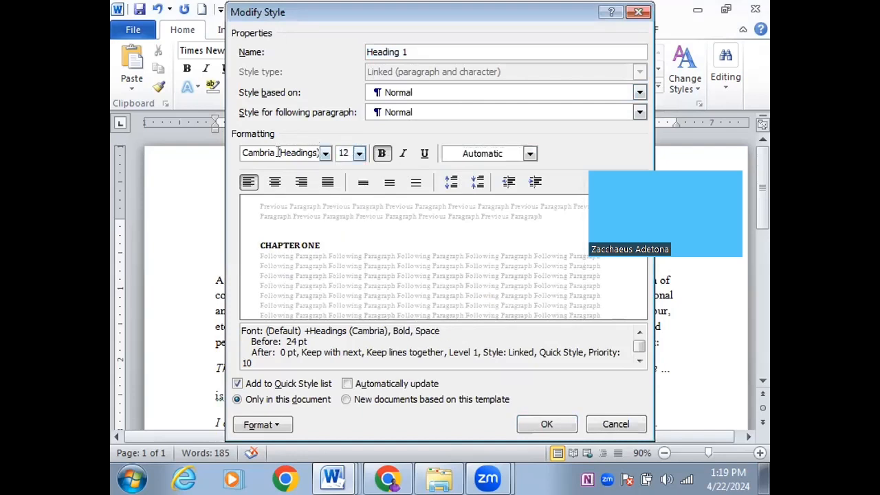
pyautogui.click(324, 153)
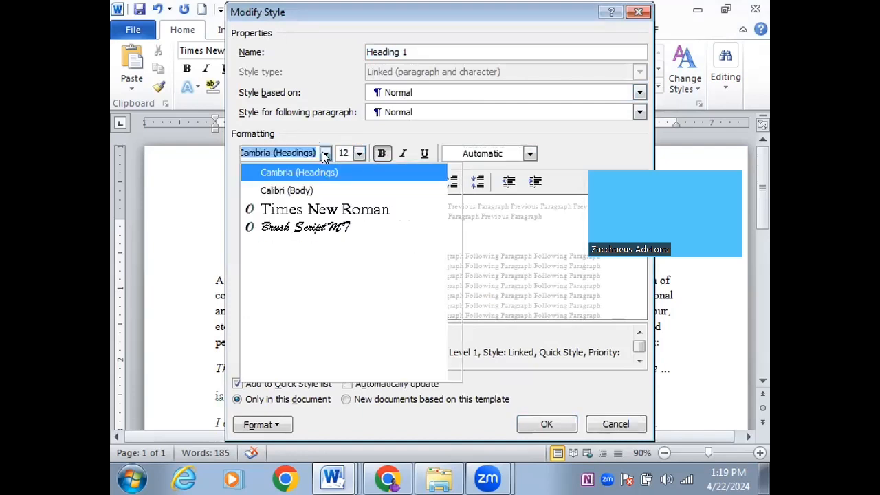
pyautogui.click(311, 211)
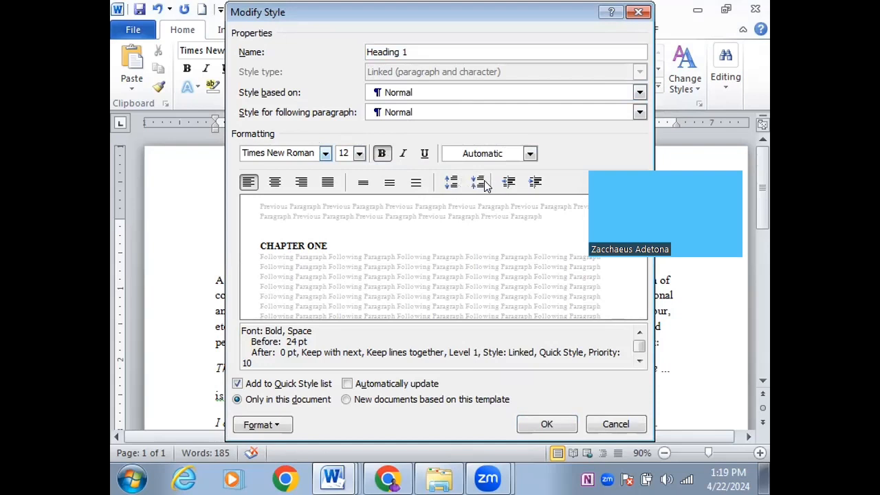
# Set Heading 1 spacing to 24 pt before and 12 pt after, also for new documents
pyautogui.click(450, 182)
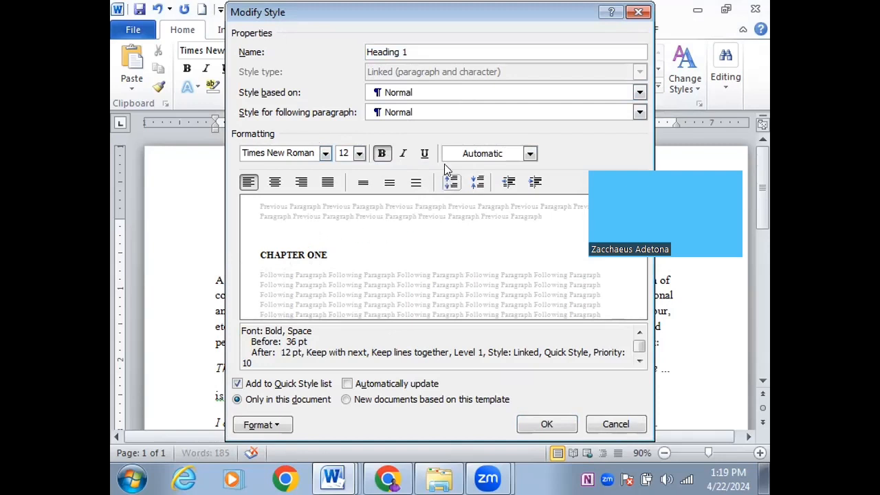
pyautogui.click(478, 182)
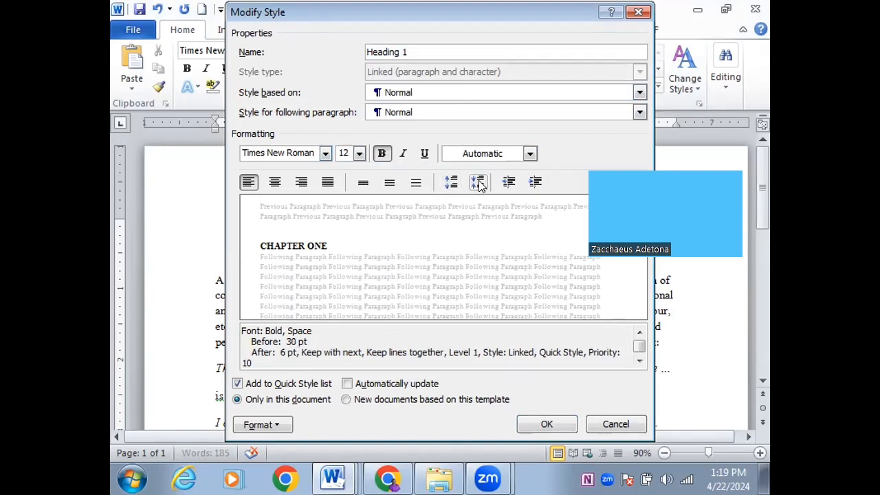
pyautogui.click(478, 182)
pyautogui.click(478, 182)
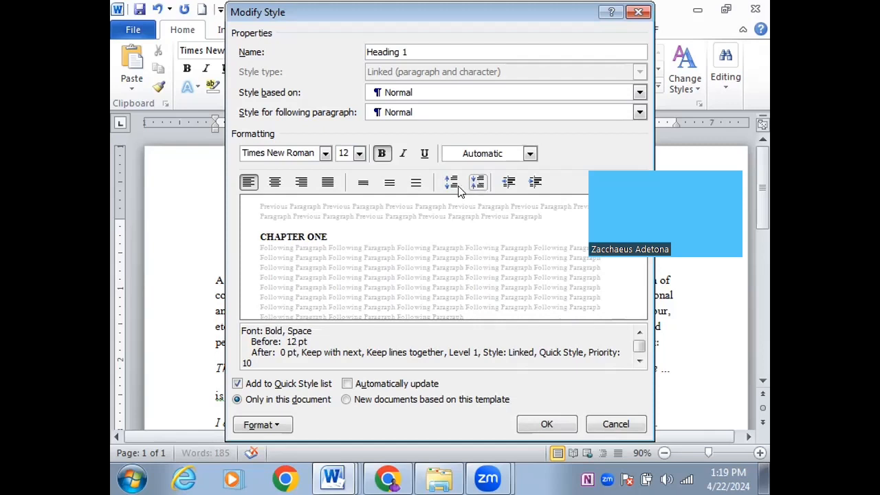
pyautogui.click(450, 182)
pyautogui.click(450, 182)
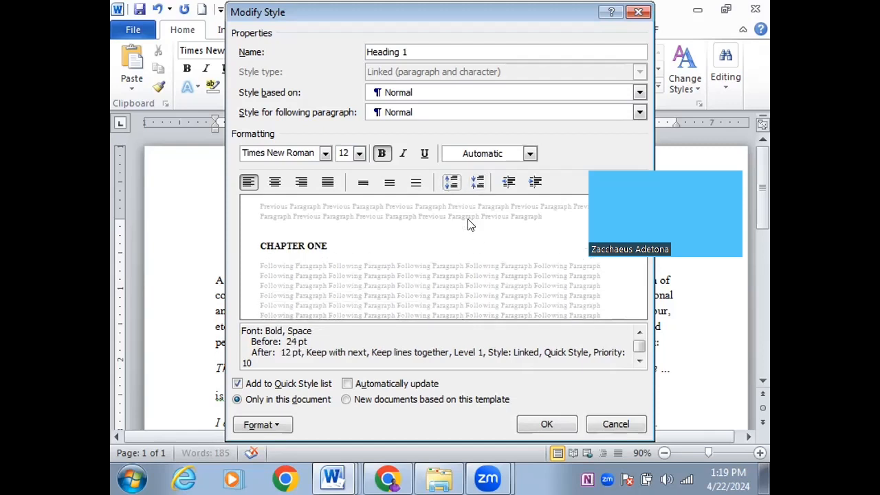
pyautogui.click(345, 400)
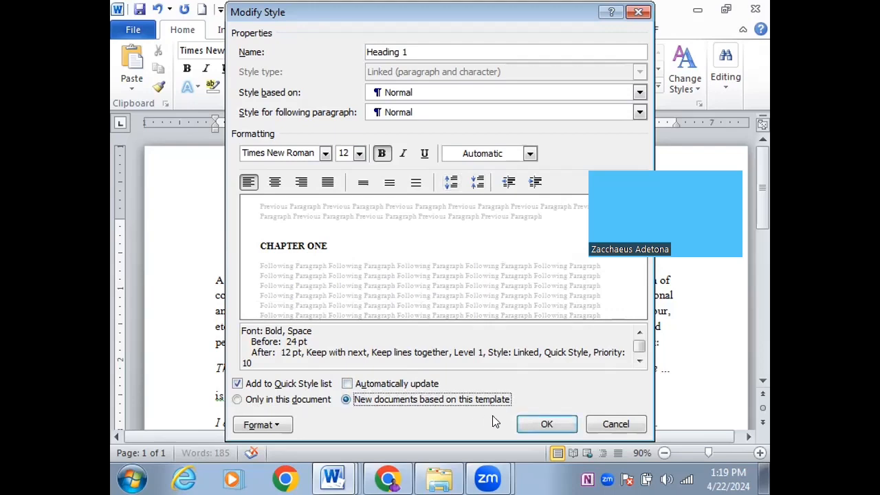
pyautogui.click(550, 422)
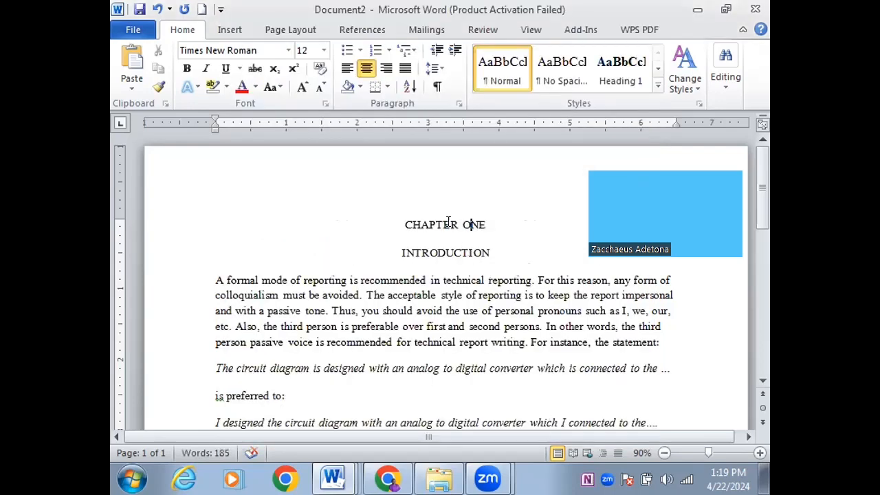
# Revise the Heading 1 style to be bold and centred
pyautogui.click(471, 225)
pyautogui.rightClick(605, 65)
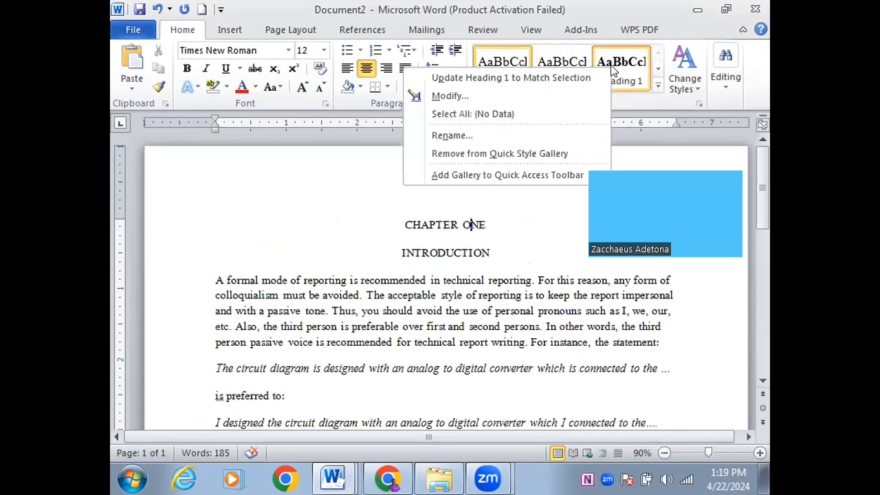
pyautogui.click(483, 96)
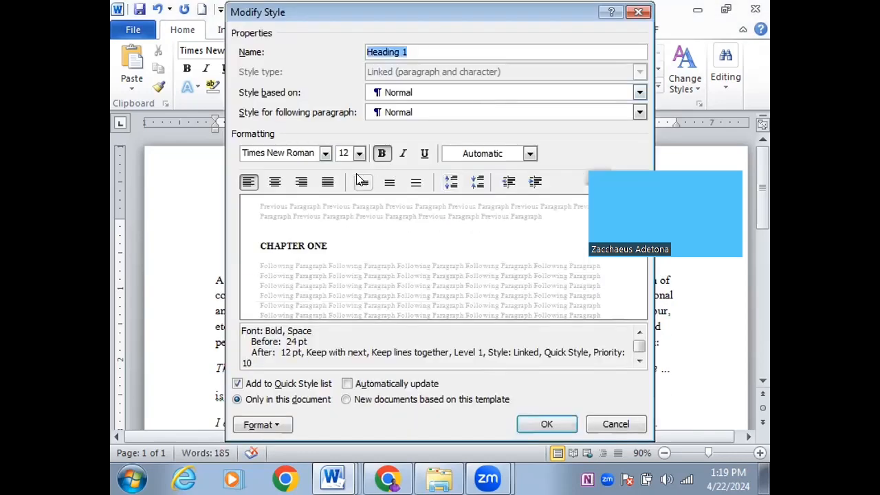
pyautogui.click(380, 153)
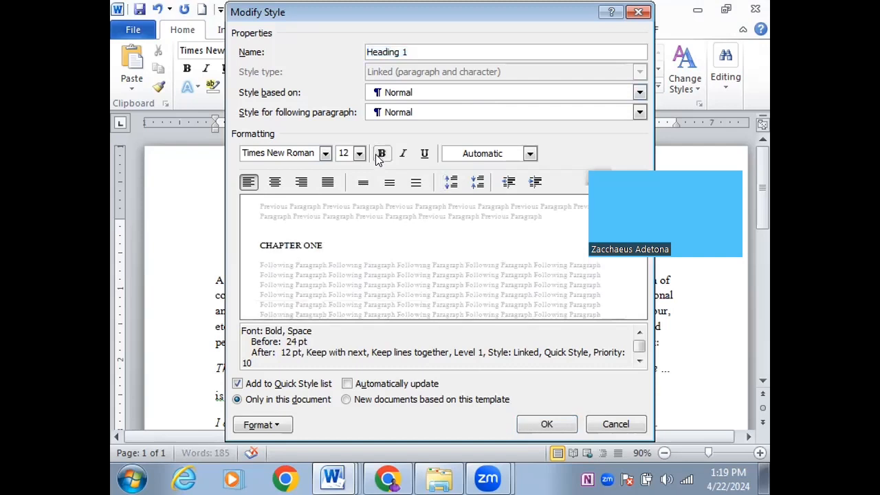
pyautogui.click(381, 154)
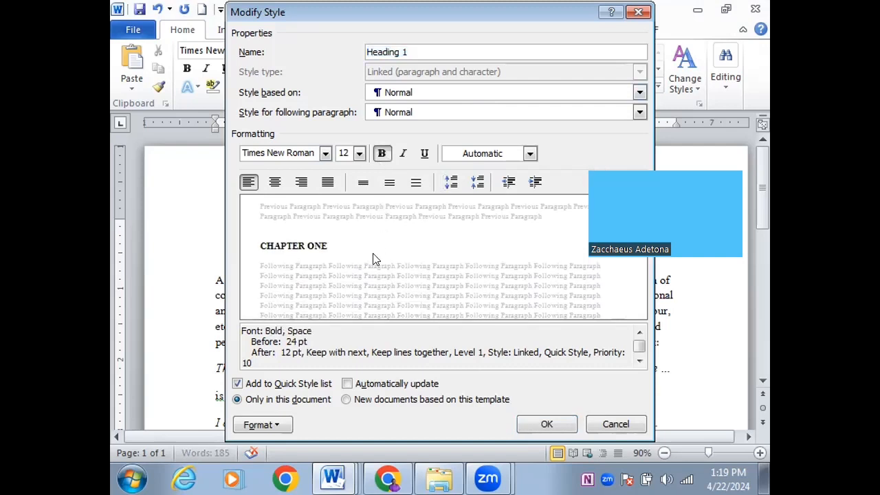
pyautogui.click(275, 183)
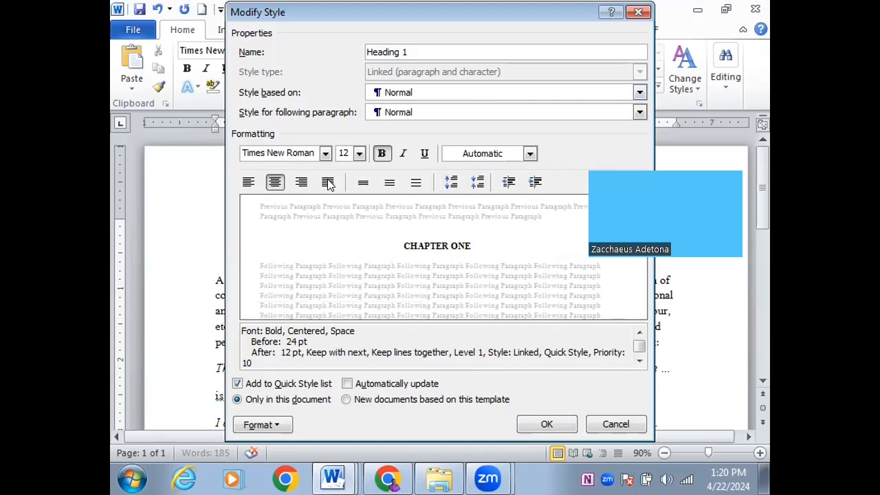
pyautogui.click(275, 181)
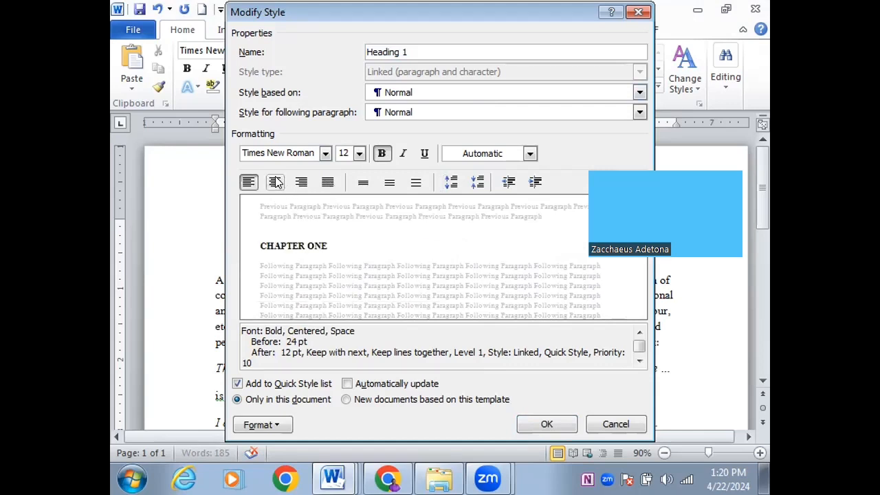
pyautogui.click(274, 182)
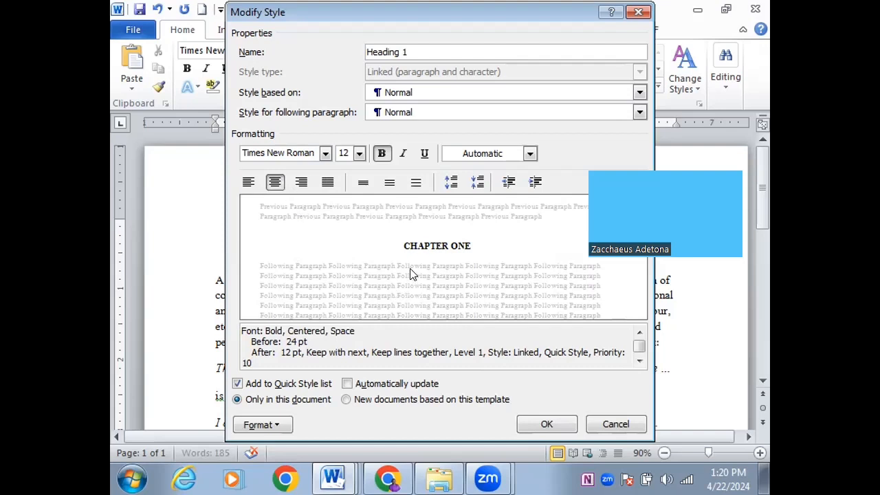
pyautogui.click(543, 423)
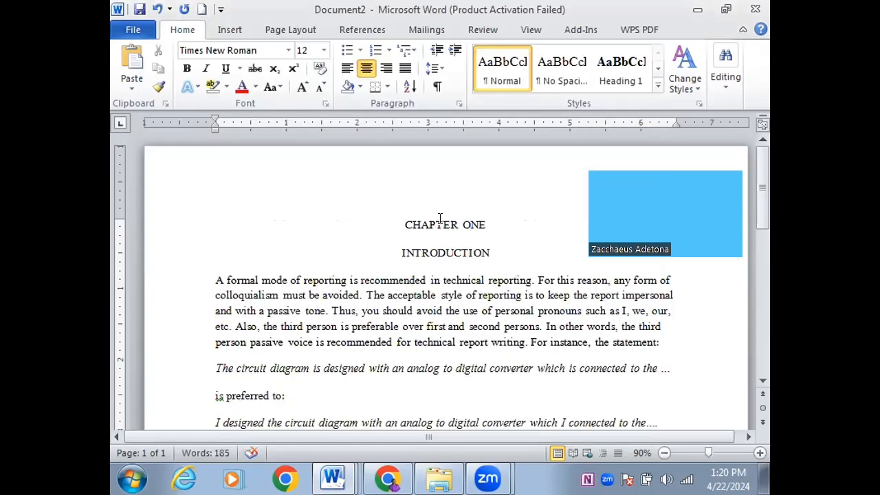
# Apply Heading 1 to the CHAPTER ONE line and then to the INTRODUCTION line
pyautogui.doubleClick(444, 225)
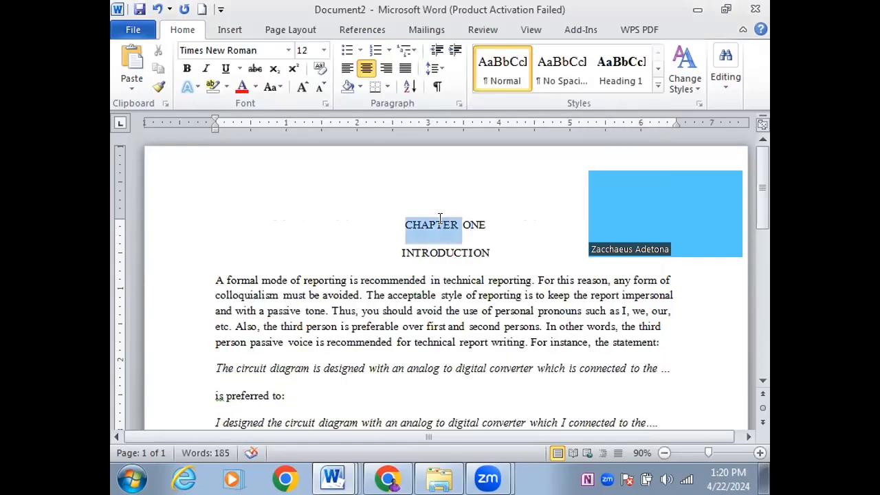
pyautogui.click(485, 221)
pyautogui.tripleClick(481, 223)
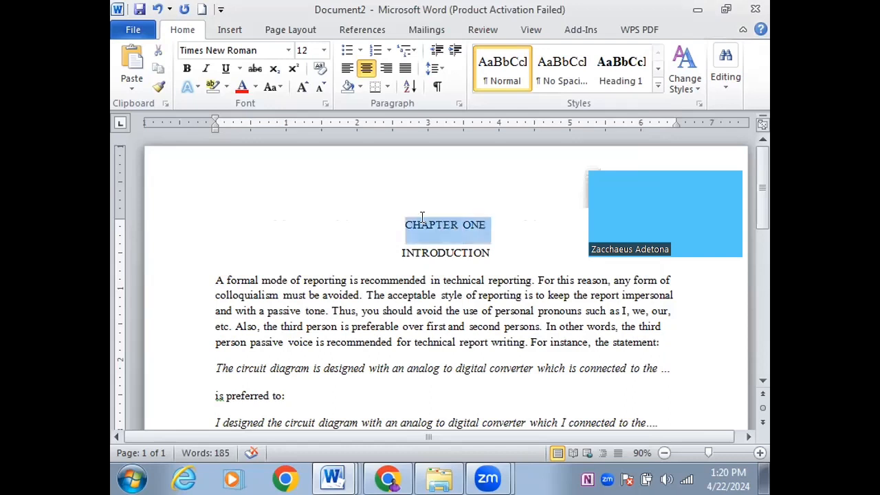
pyautogui.click(620, 65)
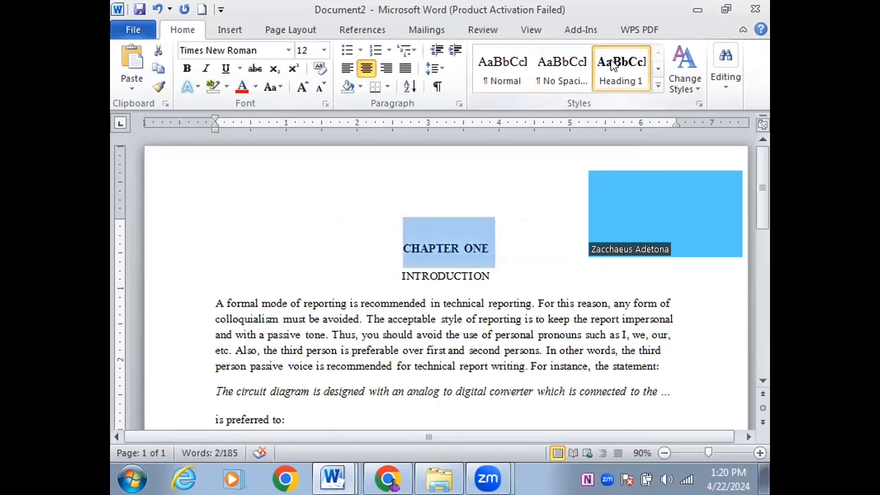
pyautogui.moveTo(492, 276); pyautogui.dragTo(400, 277)
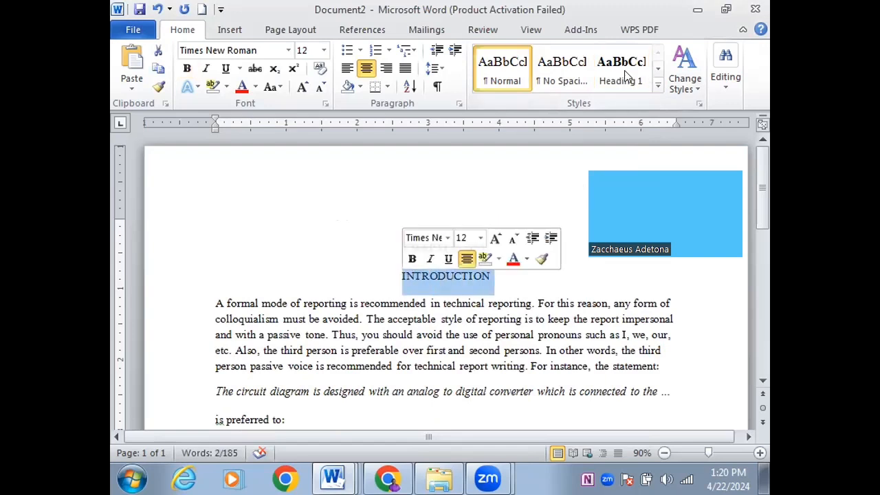
pyautogui.click(562, 289)
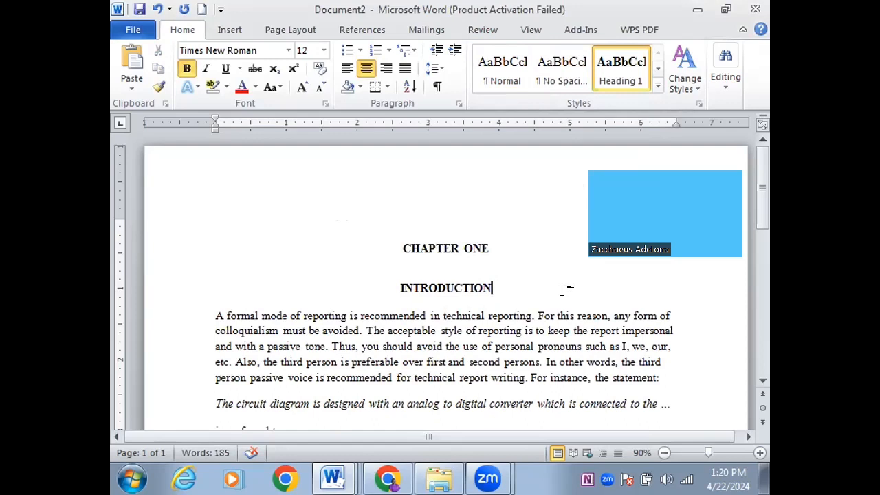
# Below INTRODUCTION, type '1.1', a tab, then 'bACKROUNG InformTION TO THE sTUDY'
pyautogui.press('Return')
pyautogui.write('1.1')
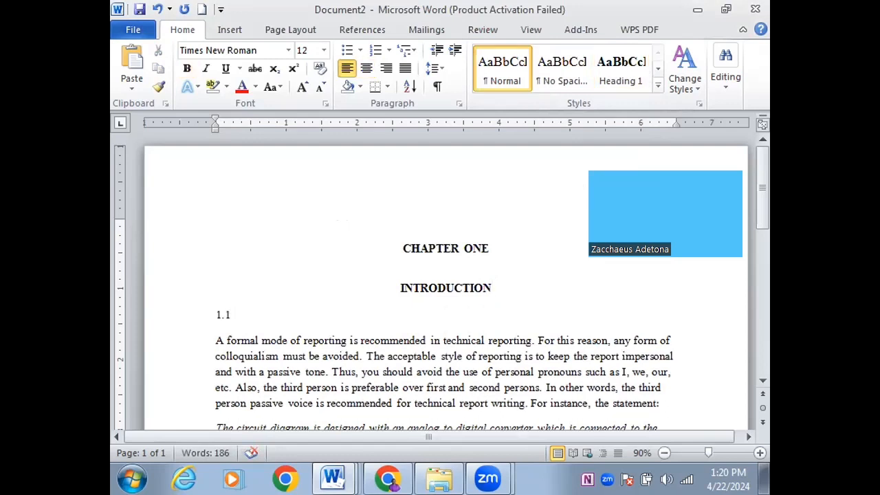
pyautogui.press('Tab')
pyautogui.write('bA')
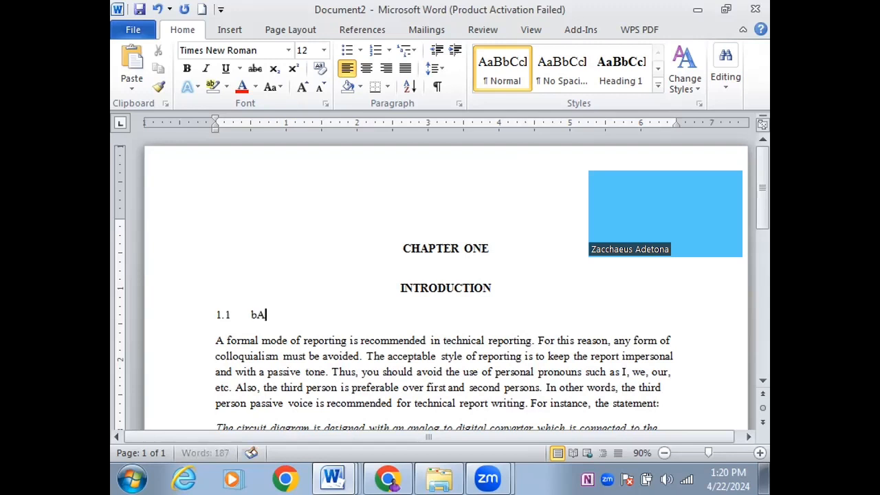
pyautogui.write('CKROUNG In')
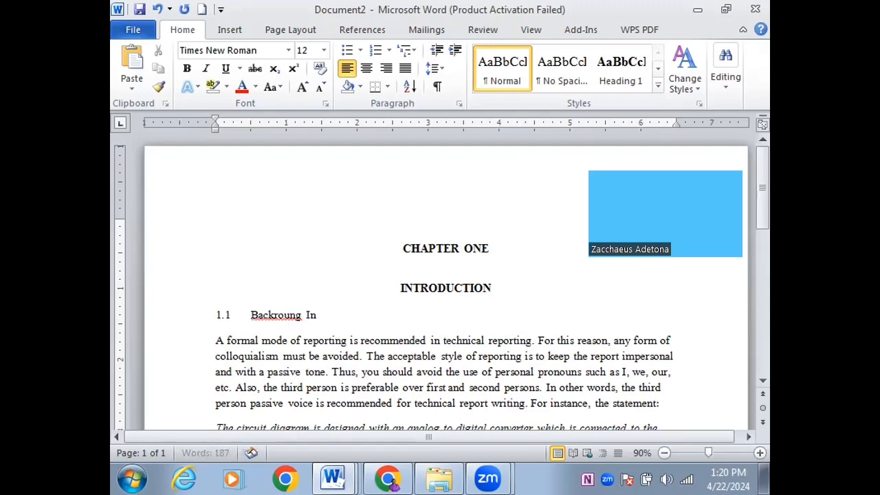
pyautogui.write('formTION TO THE ')
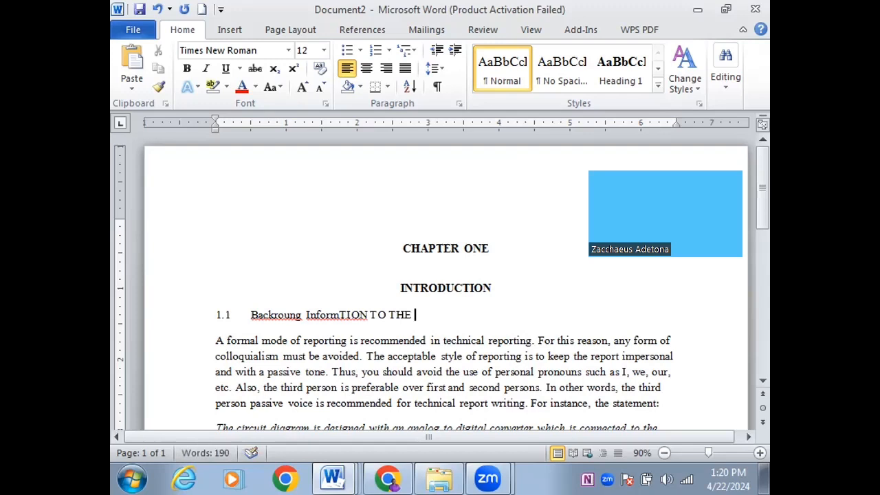
pyautogui.write('sTUDY')
# Convert the subheading text to title case with Shift+F3 and retype the T of 'To'
pyautogui.moveTo(452, 314); pyautogui.dragTo(256, 316)
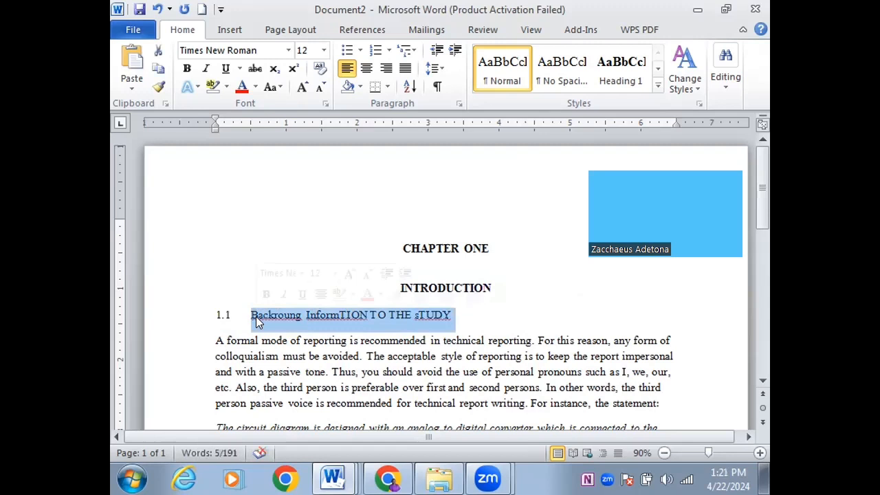
pyautogui.hotkey('shift', 'F3')
pyautogui.hotkey('shift', 'F3')
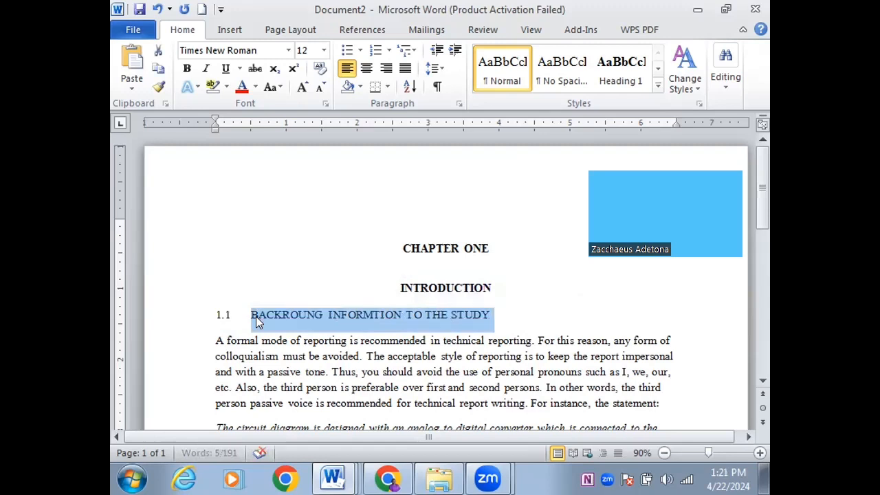
pyautogui.hotkey('shift', 'F3')
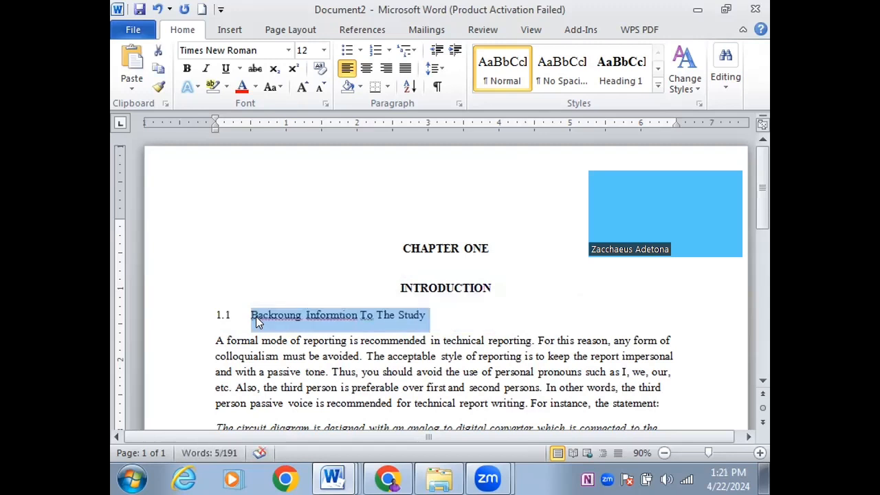
pyautogui.click(359, 314)
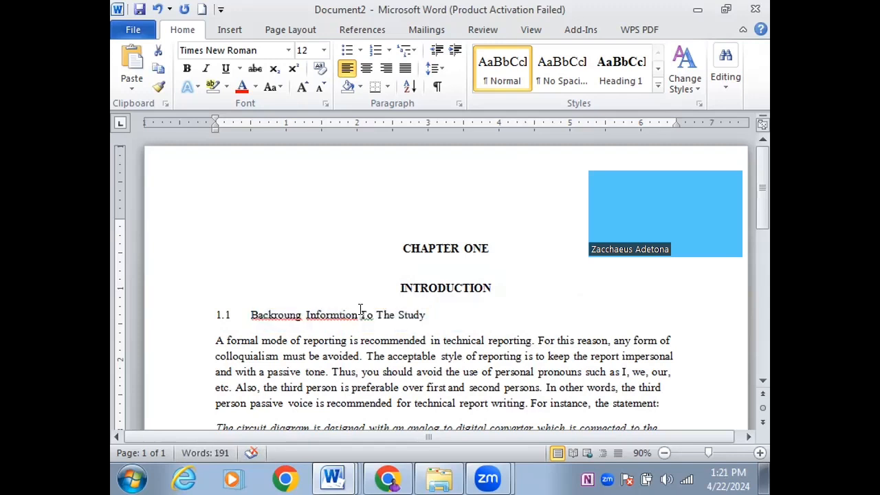
pyautogui.press('Delete')
pyautogui.write('T')
# Correct the misspellings 'Informtion' and 'Backroung' to 'Information' and 'Background'
pyautogui.rightClick(333, 314)
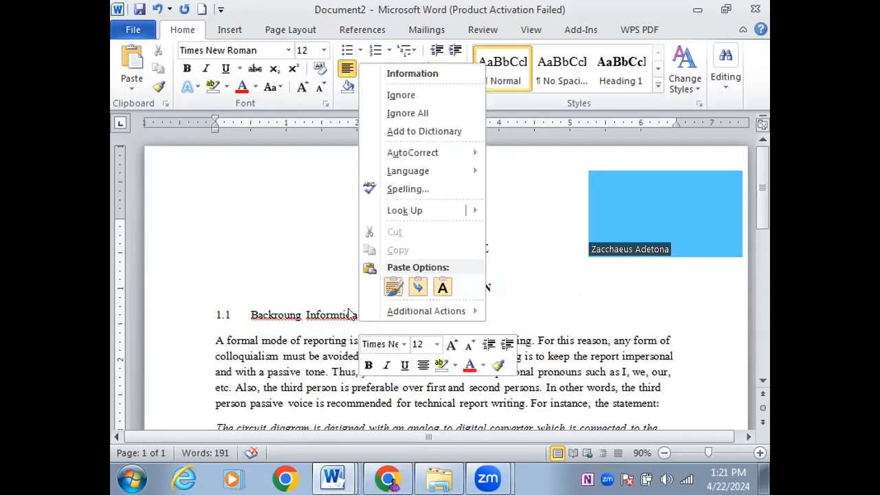
pyautogui.click(410, 72)
pyautogui.rightClick(275, 313)
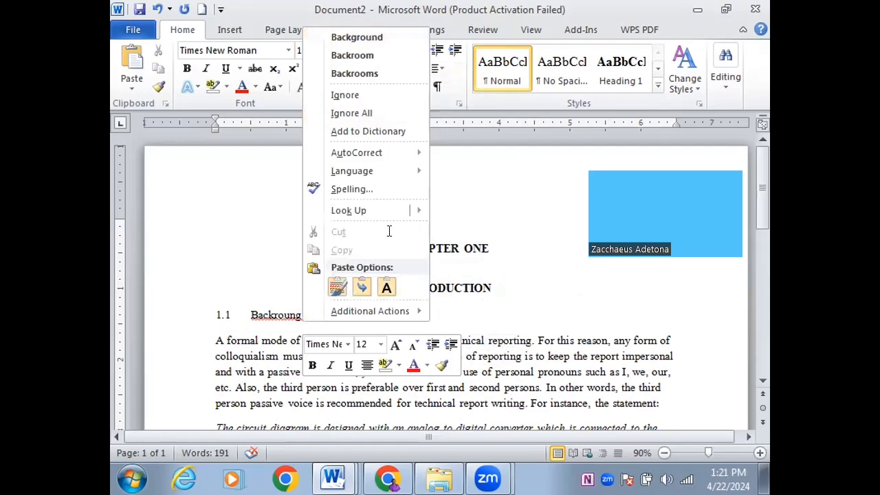
pyautogui.click(357, 37)
# Lowercase 'To' and 'The' in the subheading and expand the Styles gallery
pyautogui.moveTo(386, 315); pyautogui.dragTo(372, 315)
pyautogui.click(388, 315)
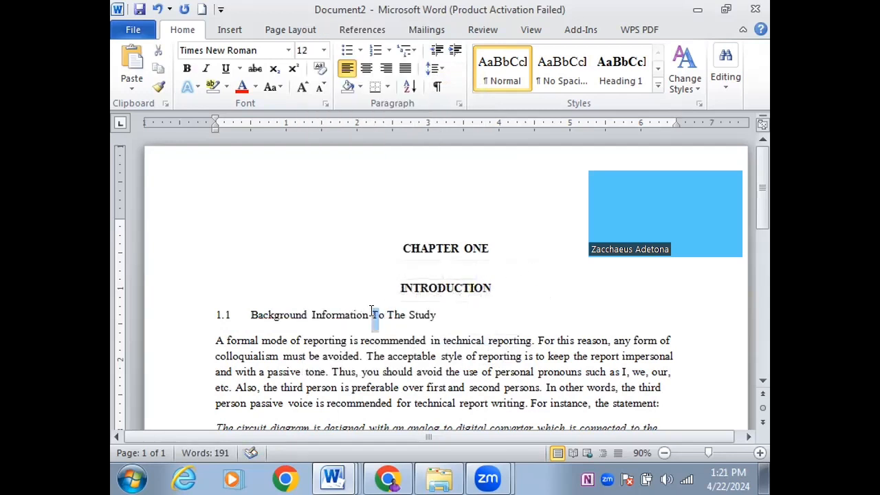
pyautogui.write('t')
pyautogui.moveTo(384, 315); pyautogui.dragTo(391, 315)
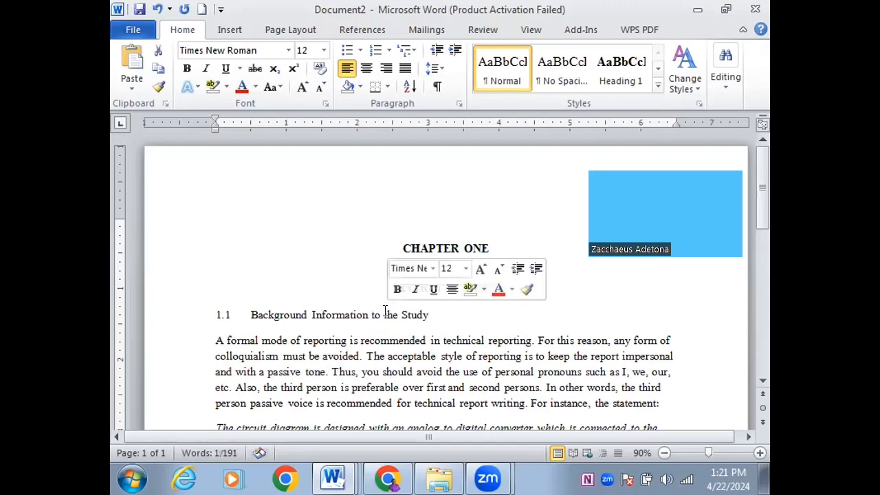
pyautogui.write('t')
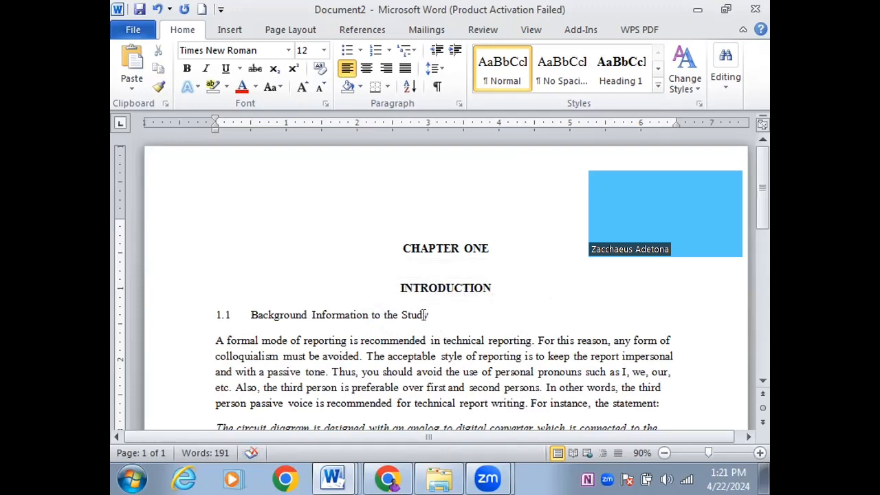
pyautogui.click(658, 88)
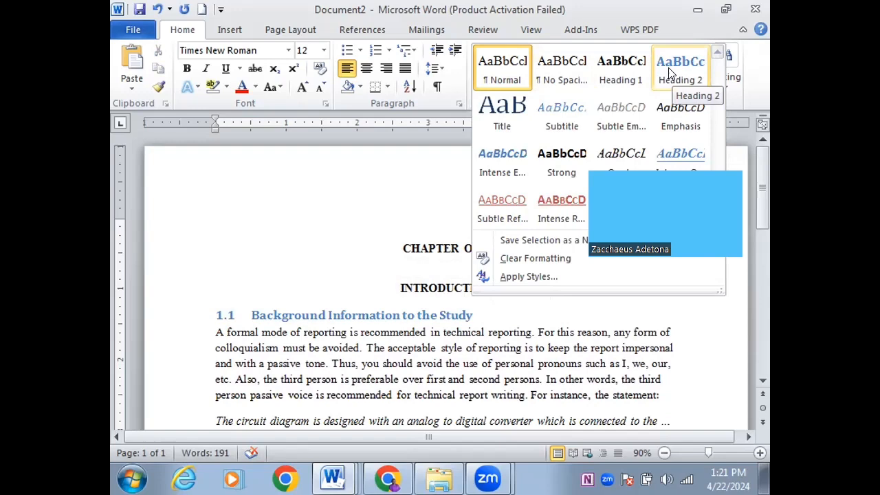
# Set Heading 2 to black 12 pt Times New Roman, 16 pt before, 6 pt after, for new documents
pyautogui.rightClick(670, 72)
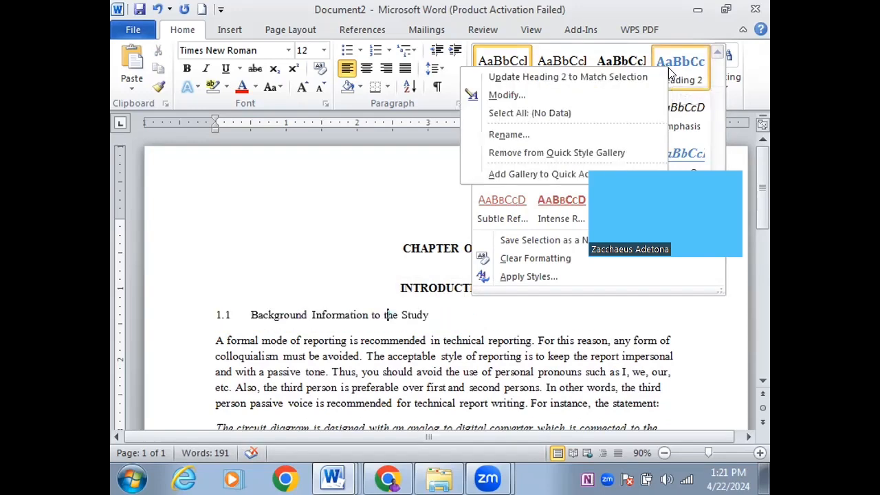
pyautogui.click(529, 95)
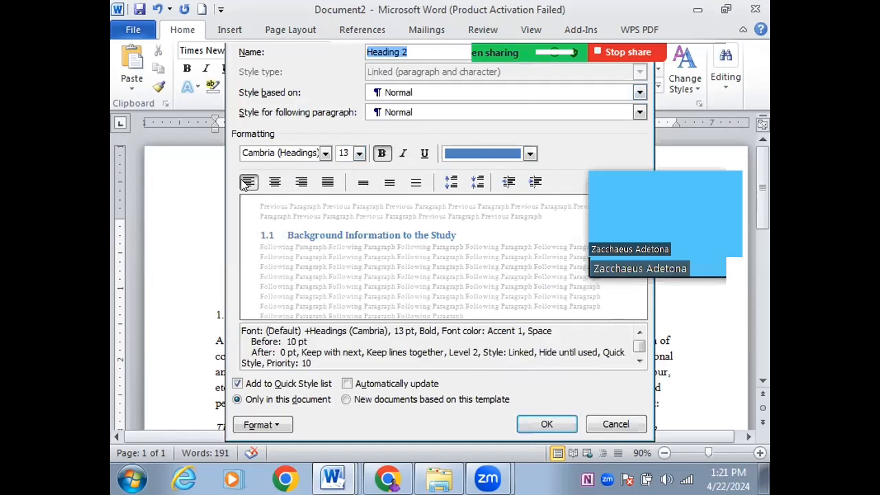
pyautogui.click(325, 154)
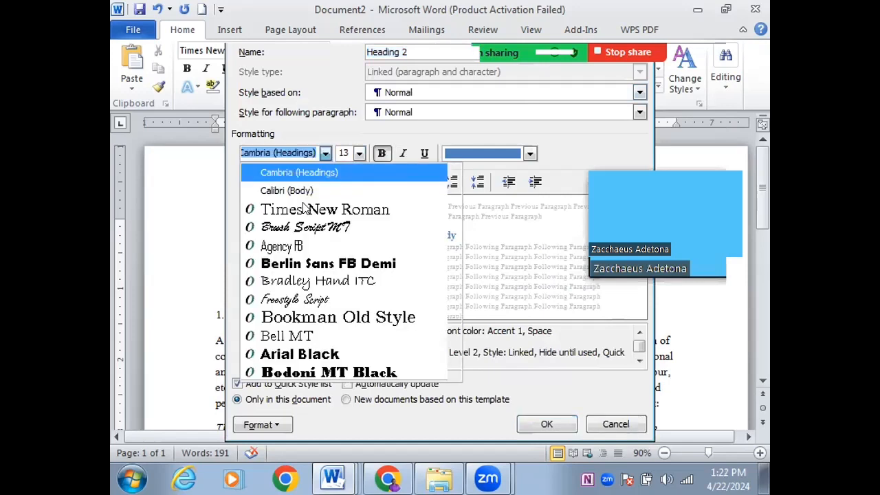
pyautogui.click(305, 210)
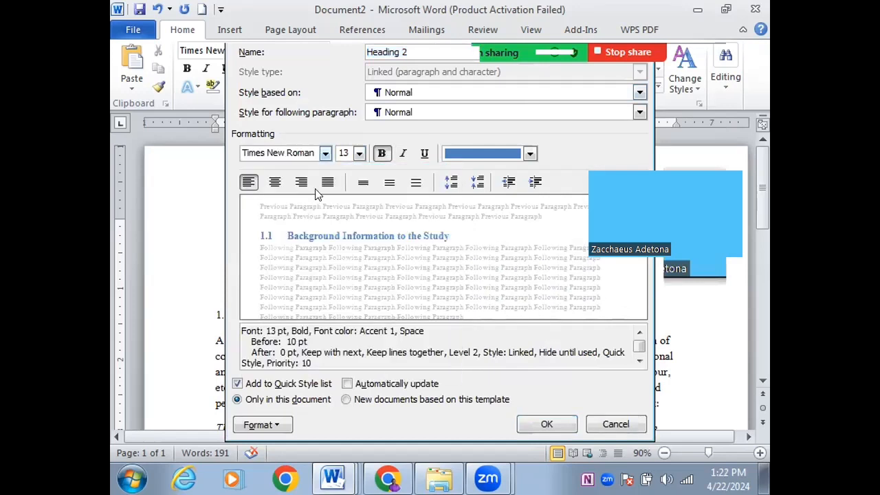
pyautogui.click(360, 152)
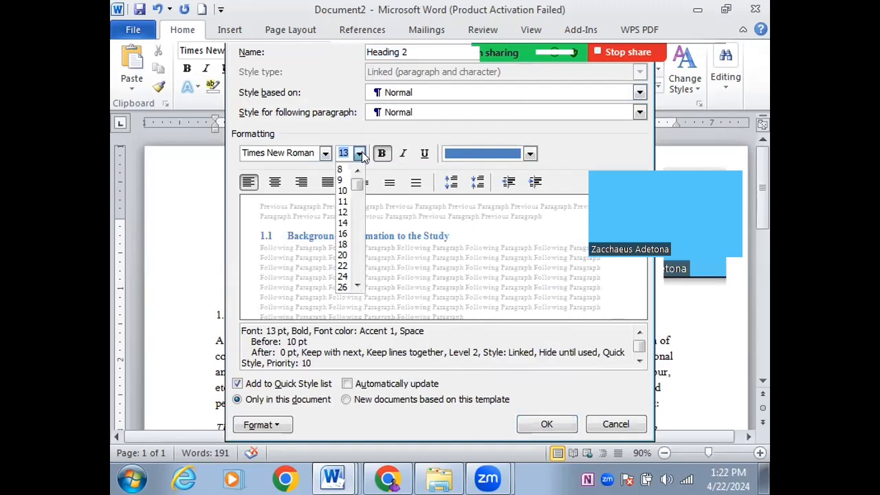
pyautogui.click(343, 213)
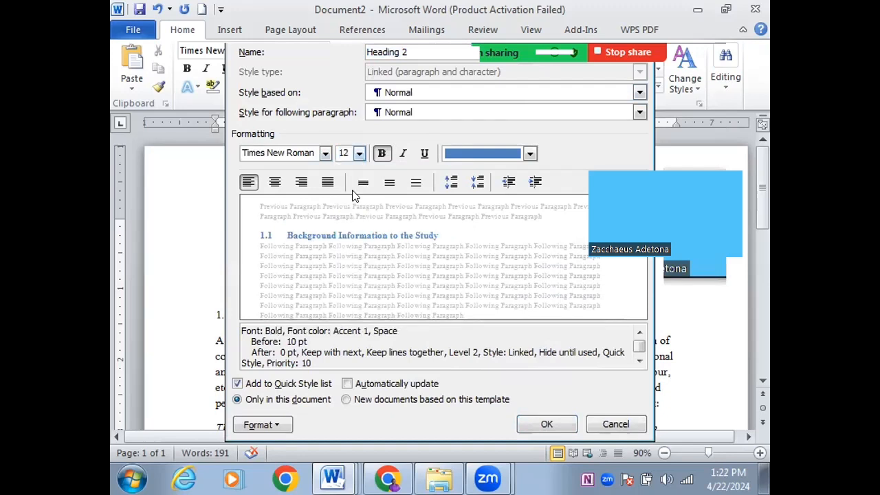
pyautogui.click(459, 153)
pyautogui.click(465, 206)
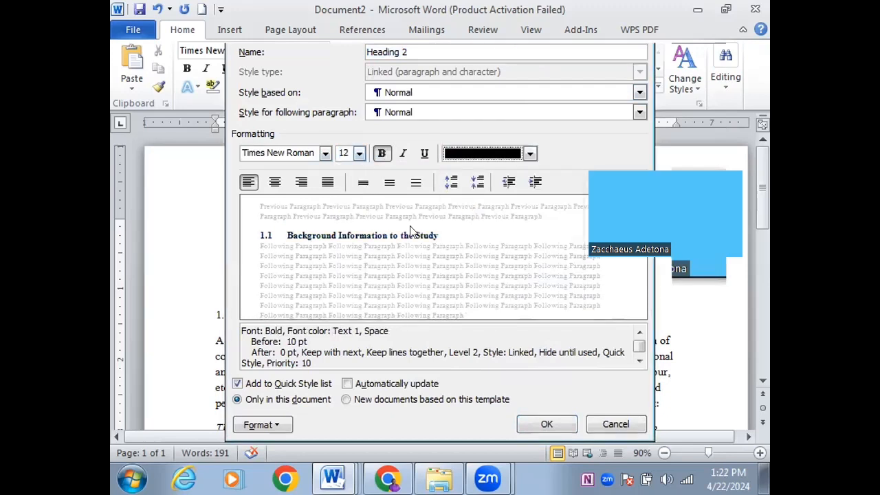
pyautogui.click(448, 183)
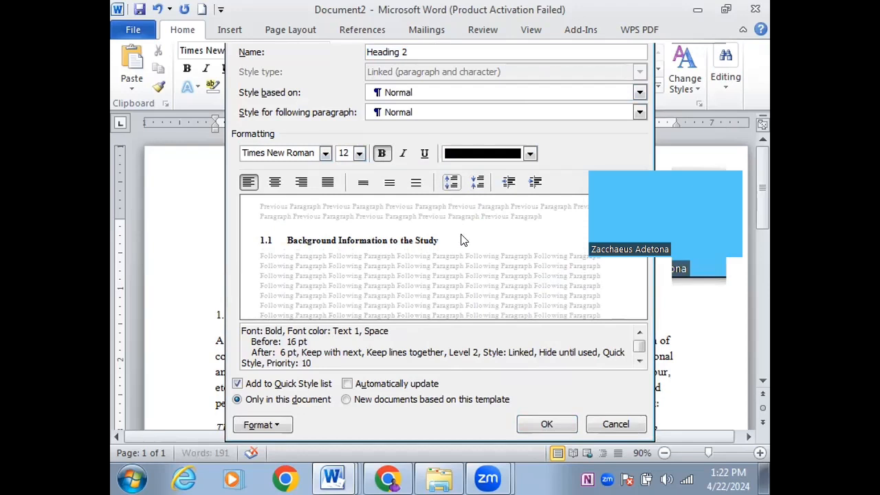
pyautogui.click(397, 402)
pyautogui.click(545, 425)
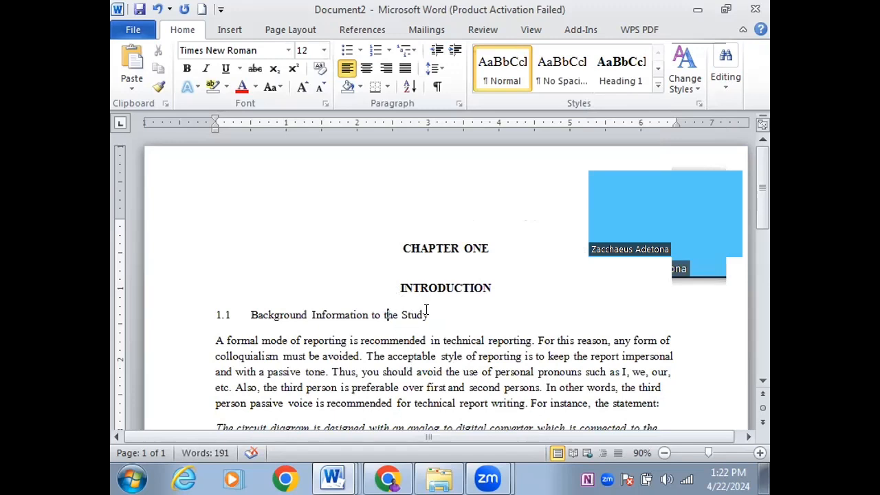
# Apply Heading 2 to the '1.1 Background Information to the Study' line
pyautogui.moveTo(426, 314); pyautogui.dragTo(213, 313)
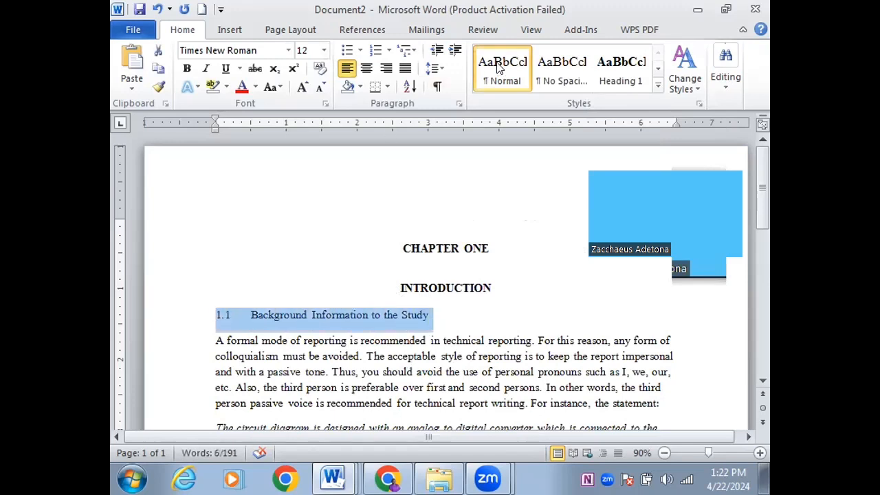
pyautogui.click(659, 88)
pyautogui.click(682, 64)
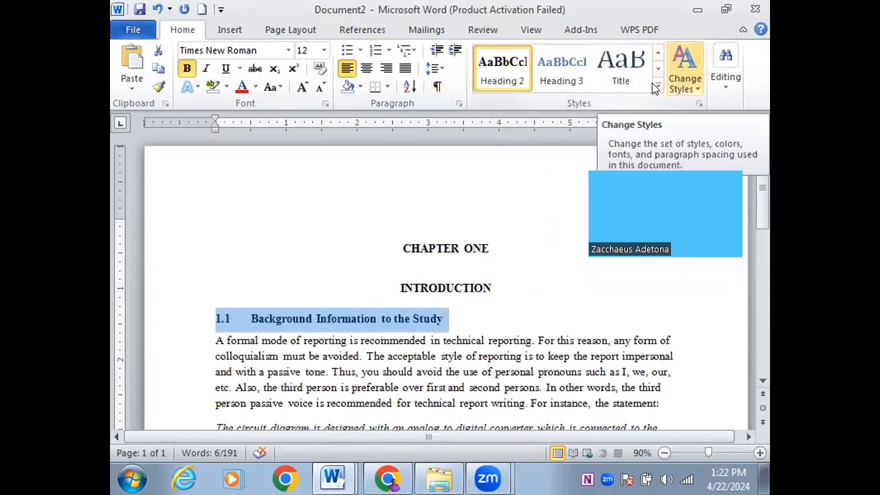
pyautogui.click(473, 318)
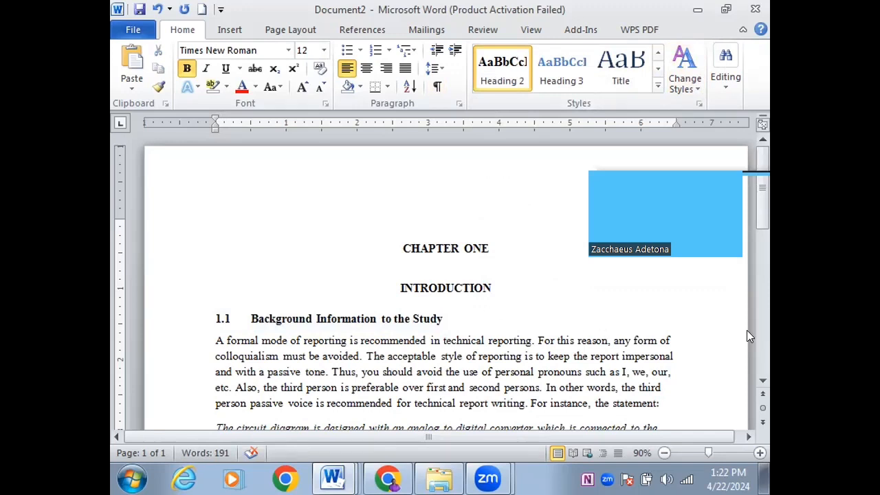
# Unitalicise the opening words of 'I designed the circuit diagram' and insert an empty line above
pyautogui.scroll(-5, 767, 378)
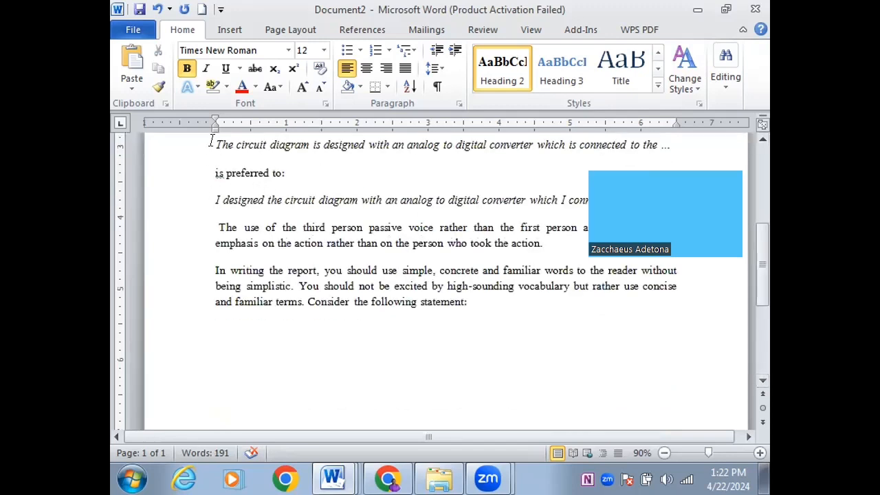
pyautogui.moveTo(210, 197); pyautogui.dragTo(411, 201)
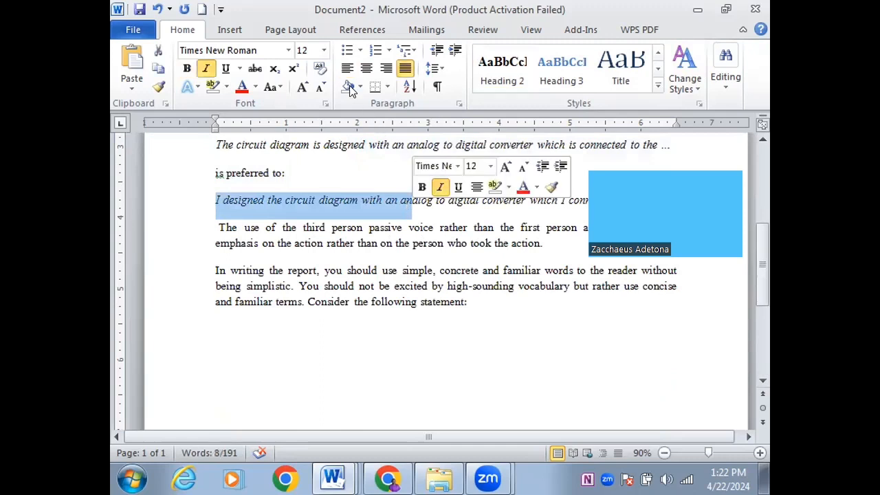
pyautogui.click(204, 69)
pyautogui.click(215, 199)
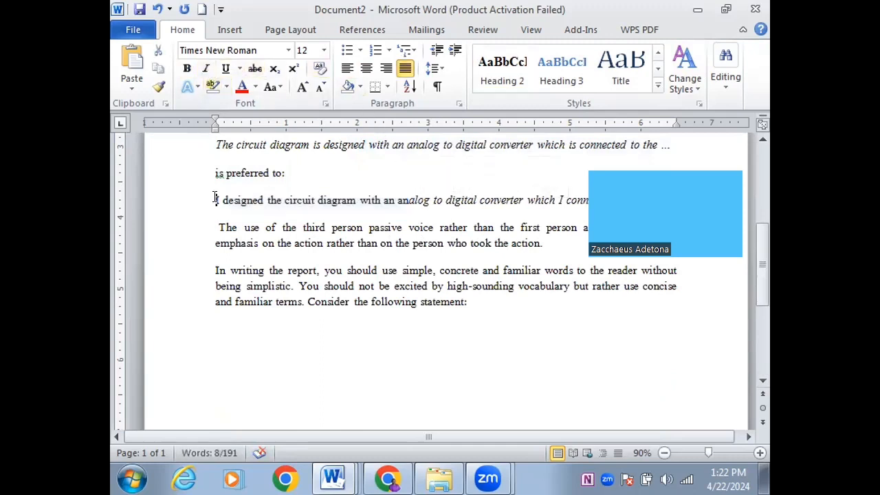
pyautogui.press('Return')
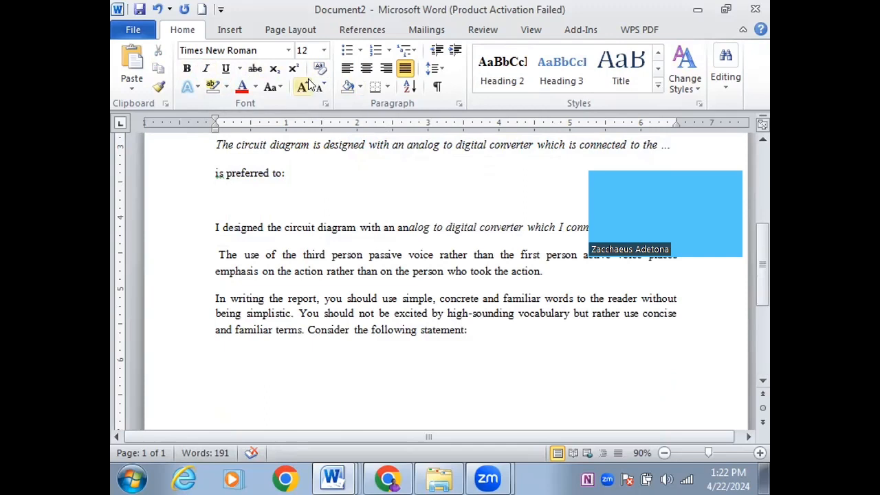
# On the empty line, apply Heading 2 and type '1.2', a tab, 'Statement of the Problem'
pyautogui.click(503, 76)
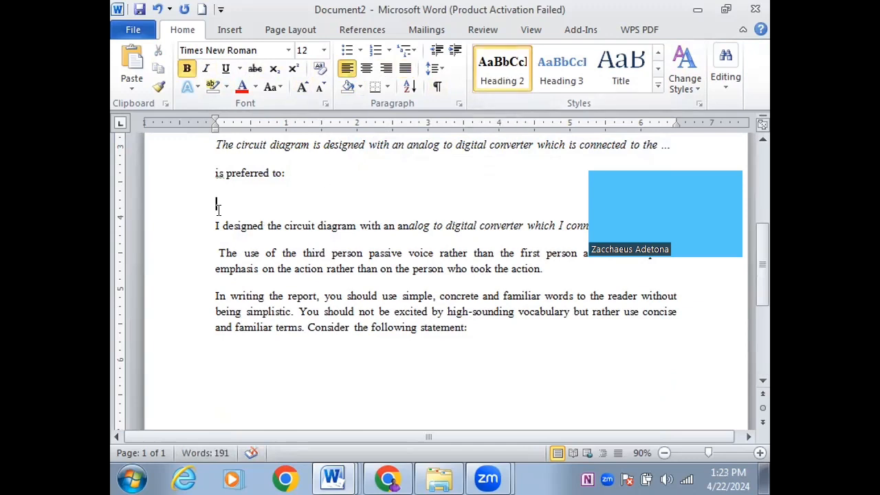
pyautogui.write('1.2\tStatement ')
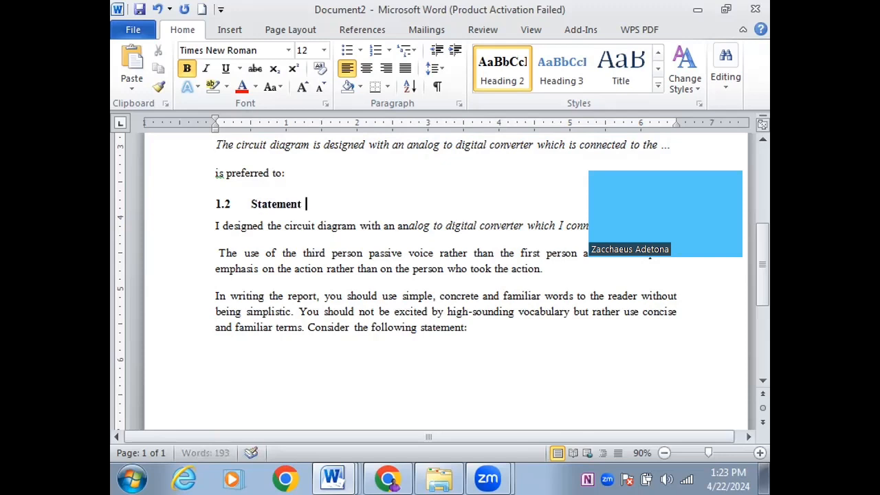
pyautogui.write('of the P')
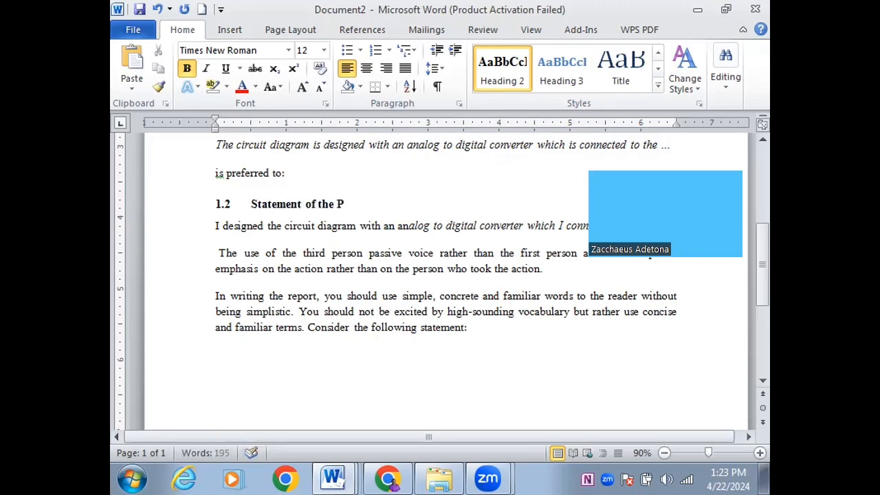
pyautogui.write('roblem')
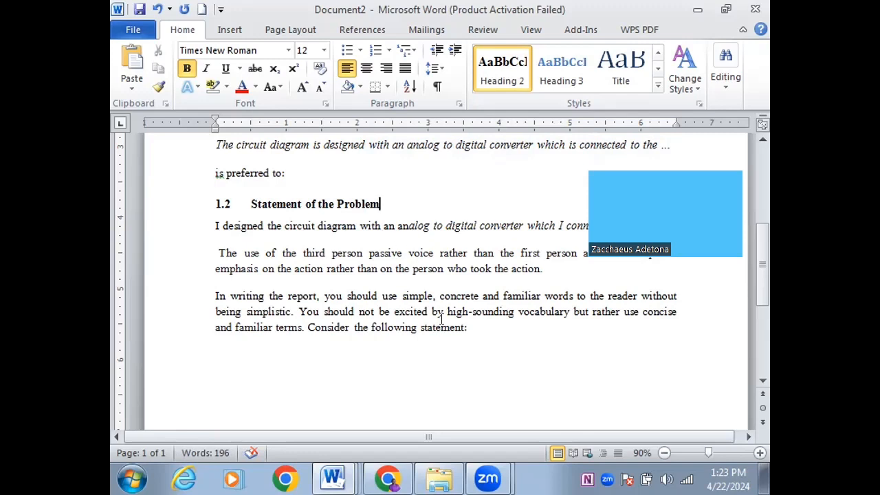
# Set Heading 3 to Automatic-colour Times New Roman, 16 pt before, 6 pt after, for new documents
pyautogui.rightClick(554, 65)
pyautogui.click(567, 90)
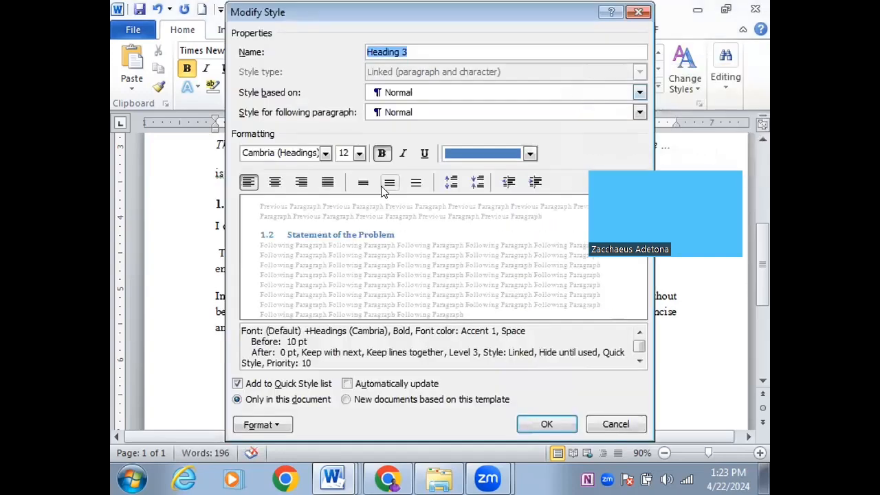
pyautogui.click(471, 151)
pyautogui.click(453, 173)
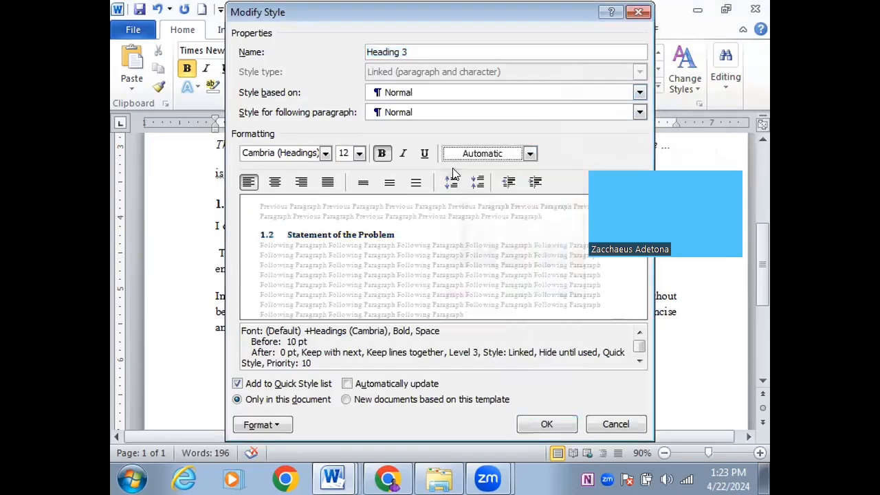
pyautogui.click(325, 153)
pyautogui.click(317, 209)
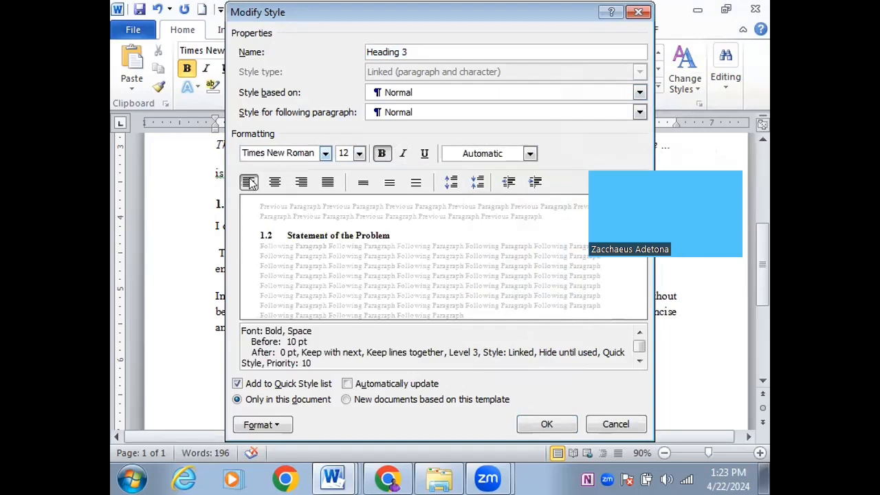
pyautogui.click(450, 183)
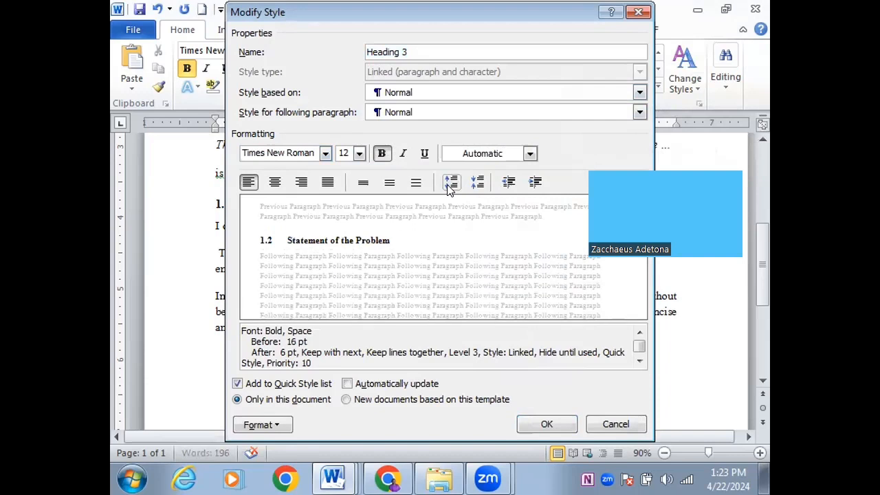
pyautogui.click(345, 400)
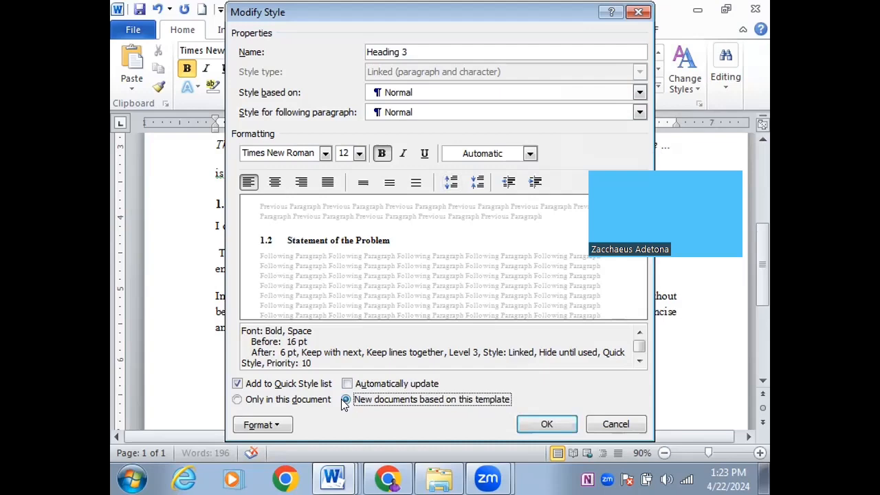
pyautogui.click(548, 425)
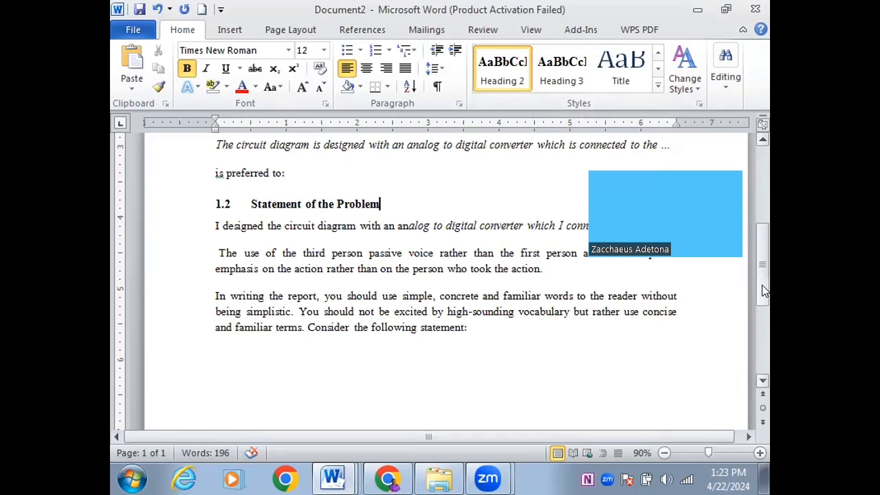
# Below 'Consider the following statement:', add unindented Heading 3 '1.2.1', a tab, 'Problems with power supply'
pyautogui.scroll(-4, 763, 295)
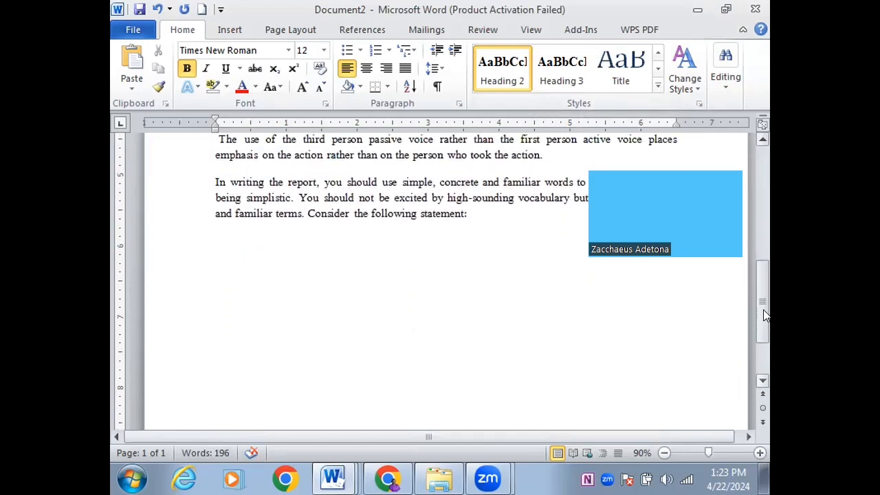
pyautogui.scroll(2, 763, 305)
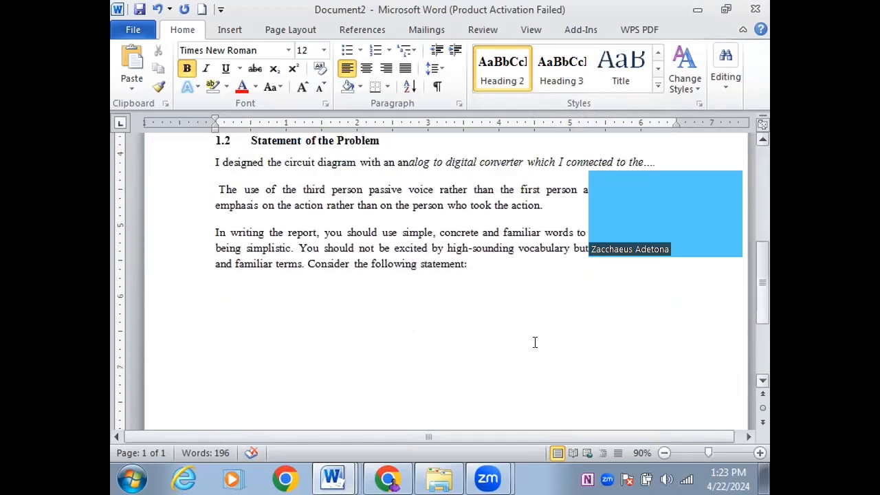
pyautogui.click(216, 300)
pyautogui.press('BackSpace')
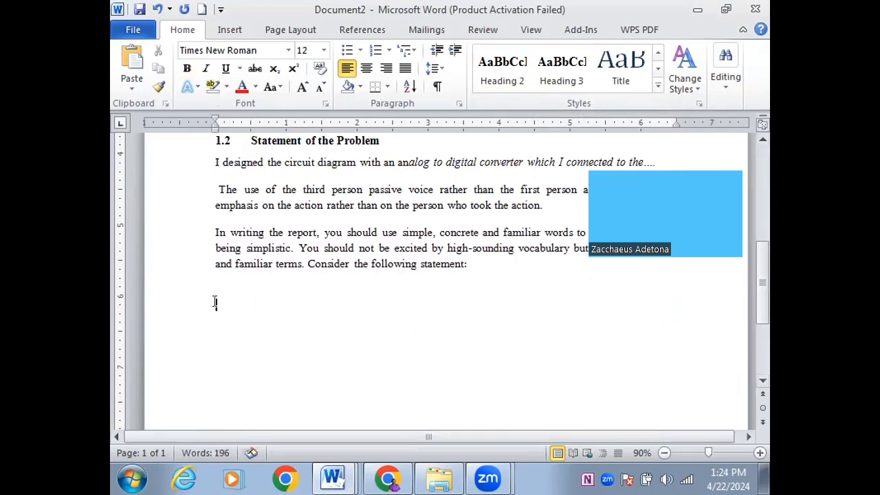
pyautogui.click(557, 78)
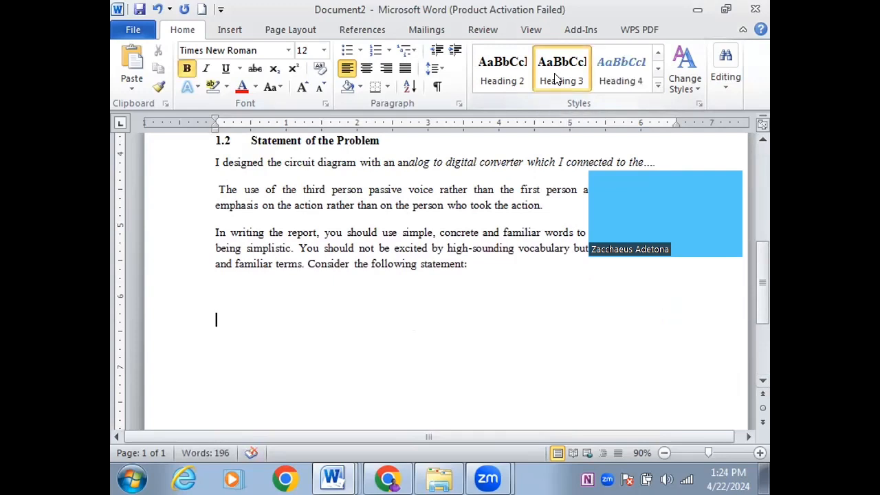
pyautogui.write('1.2.1')
pyautogui.press('Tab')
pyautogui.write('Probl')
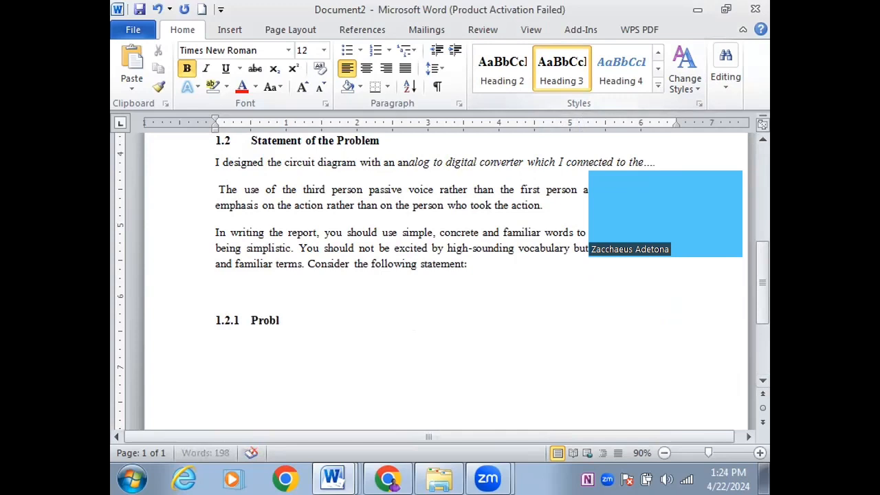
pyautogui.write('ems with ')
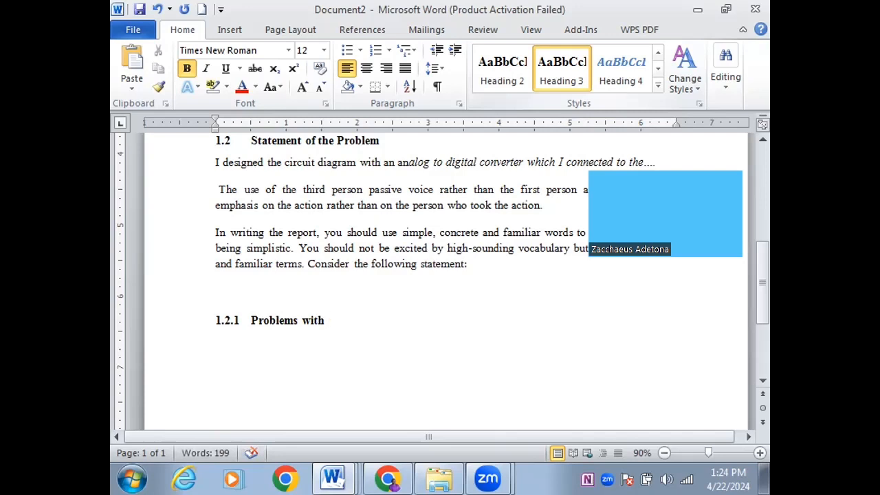
pyautogui.write('power')
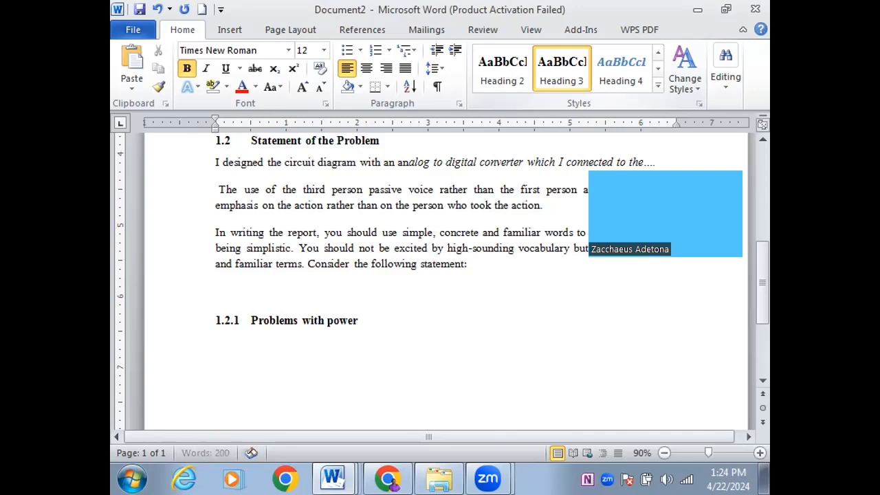
pyautogui.write(' supply')
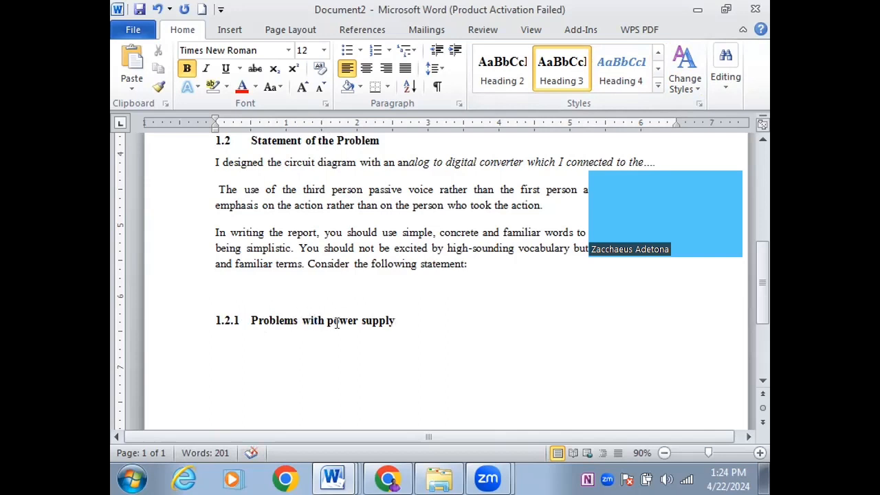
pyautogui.click(402, 321)
# Start a new body-text line directly after the 1.2.1 Problems with power supply heading
pyautogui.moveTo(212, 233); pyautogui.dragTo(303, 266)
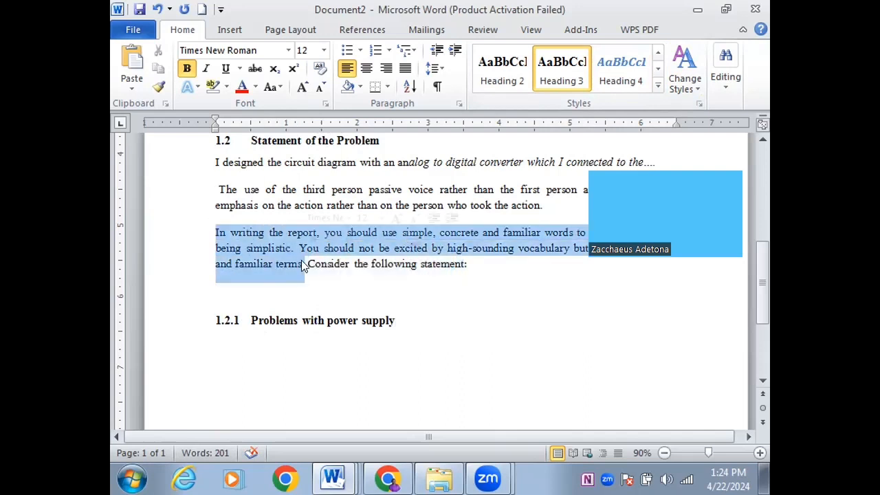
pyautogui.click(245, 338)
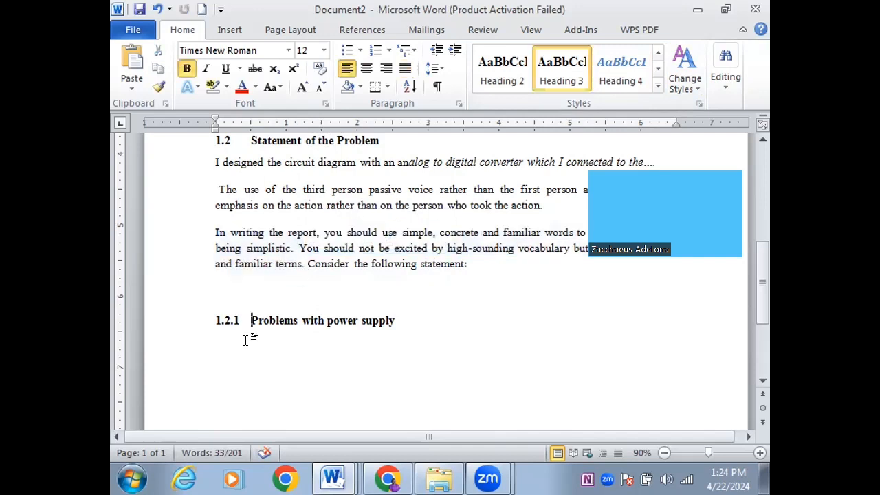
pyautogui.press('End')
pyautogui.press('Return')
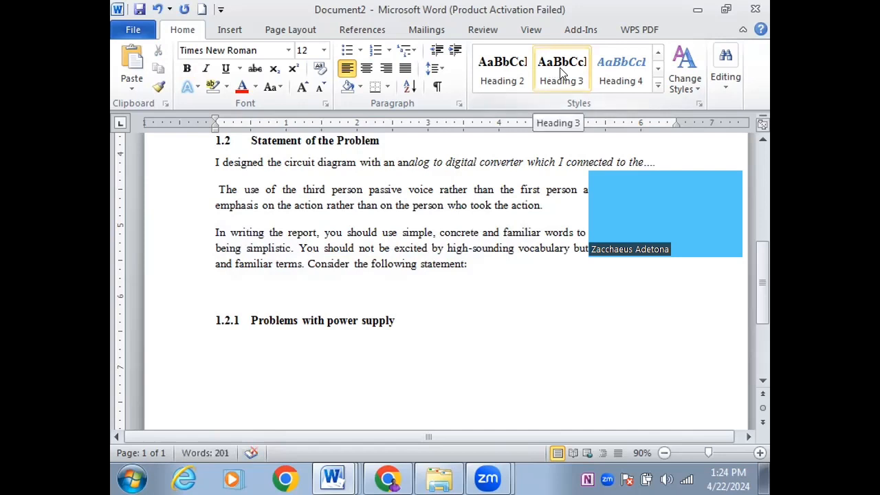
pyautogui.click(656, 55)
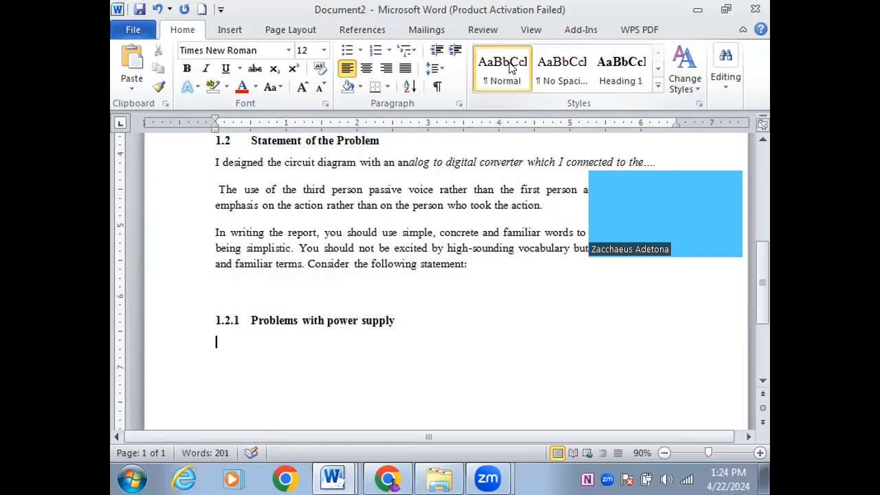
# Paste the copied paragraph below heading 1.2.1 and insert a page break after it
pyautogui.click(213, 341)
pyautogui.write('In writing the report, you should use simple, concrete and familiar words to the reader without being simplistic. You should not be excited by high-sounding vocabulary but rather use concise and familiar terms.')
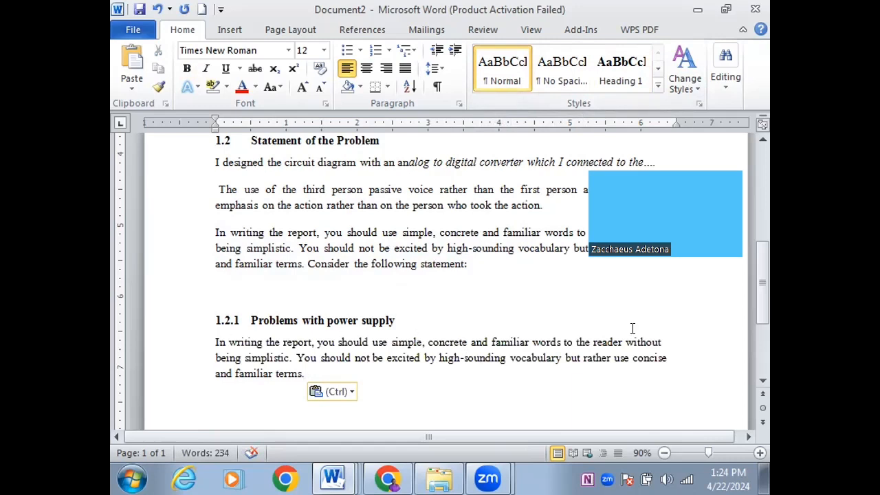
pyautogui.moveTo(761, 309); pyautogui.dragTo(762, 371)
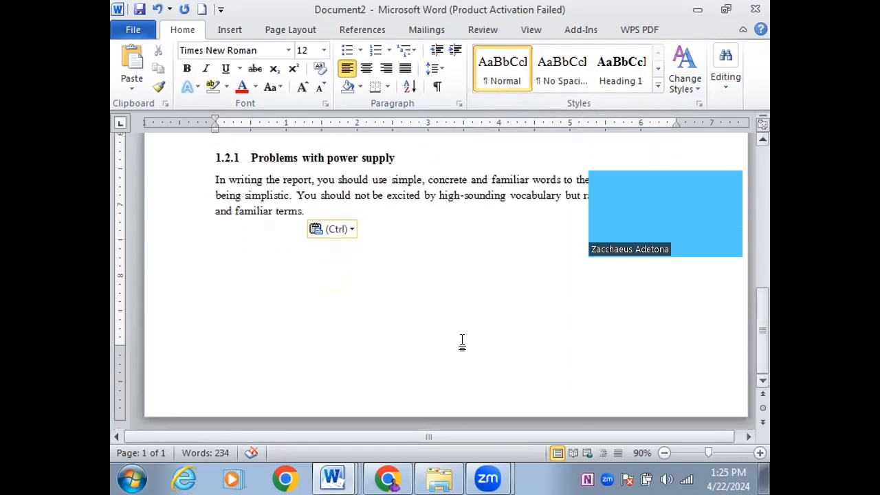
pyautogui.press('Return')
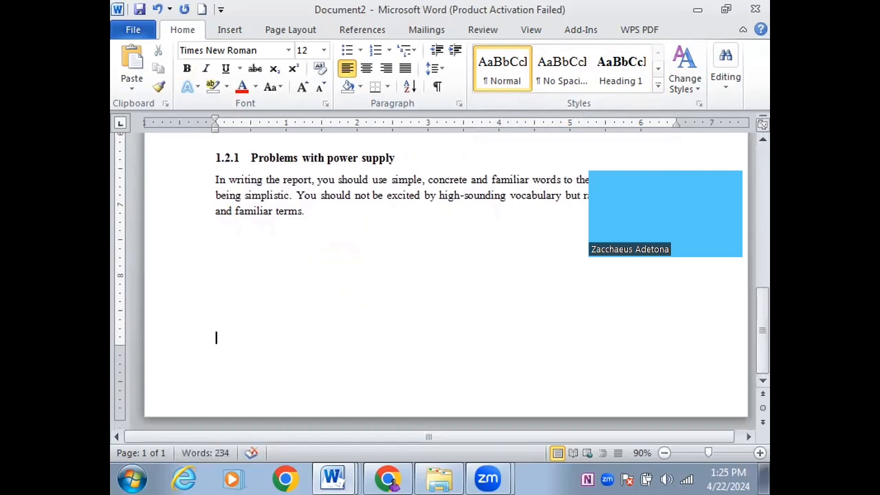
pyautogui.hotkey('ctrl', 'Return')
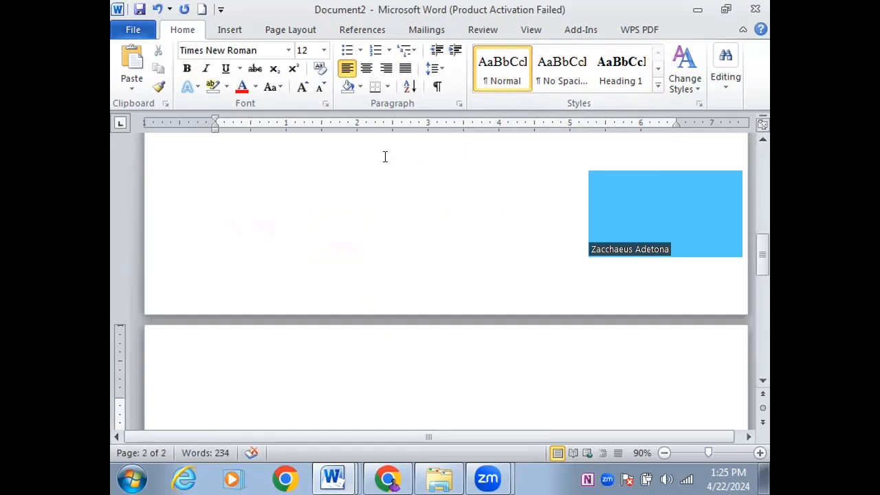
# Add CHAPTER TWO and LITERATURE REVIEW as Heading 1 titles on page 2, then start a new line
pyautogui.click(617, 72)
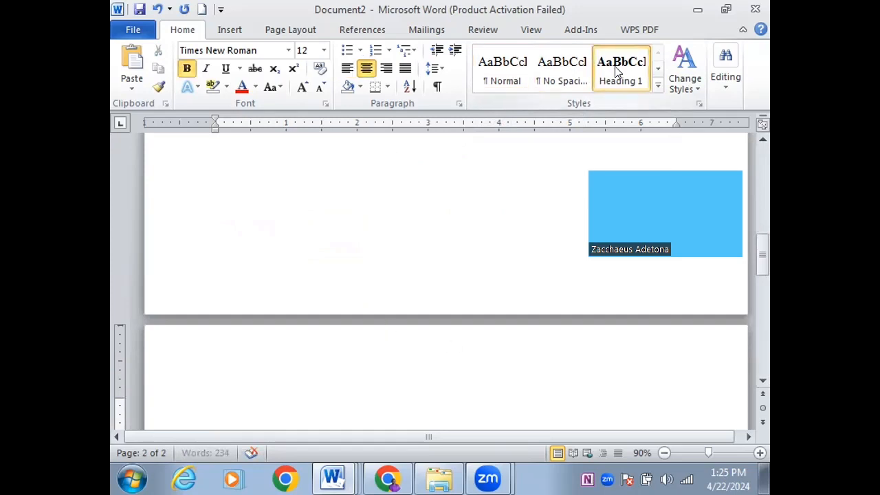
pyautogui.write('CHAPTER TWO')
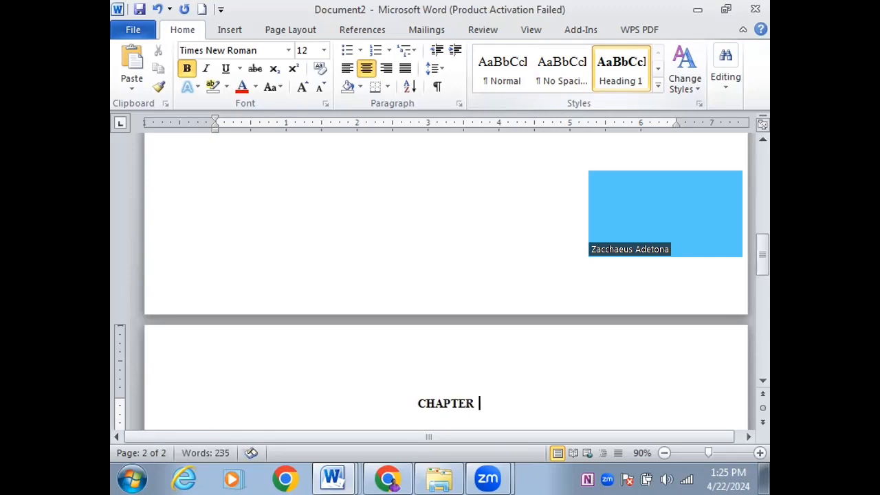
pyautogui.press('Return')
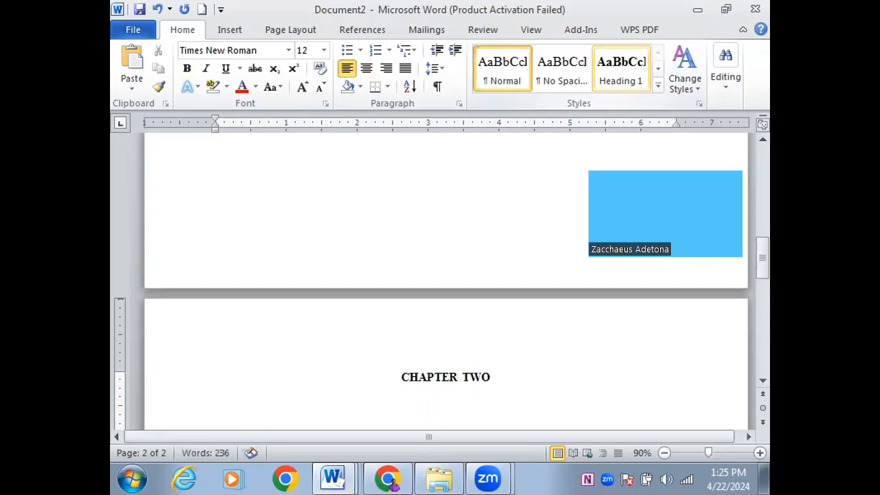
pyautogui.write('LITE')
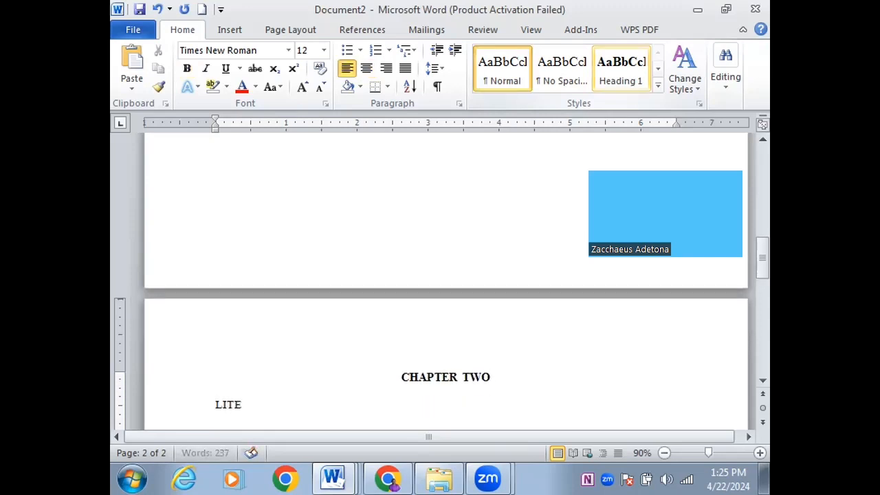
pyautogui.write('RATURE RE')
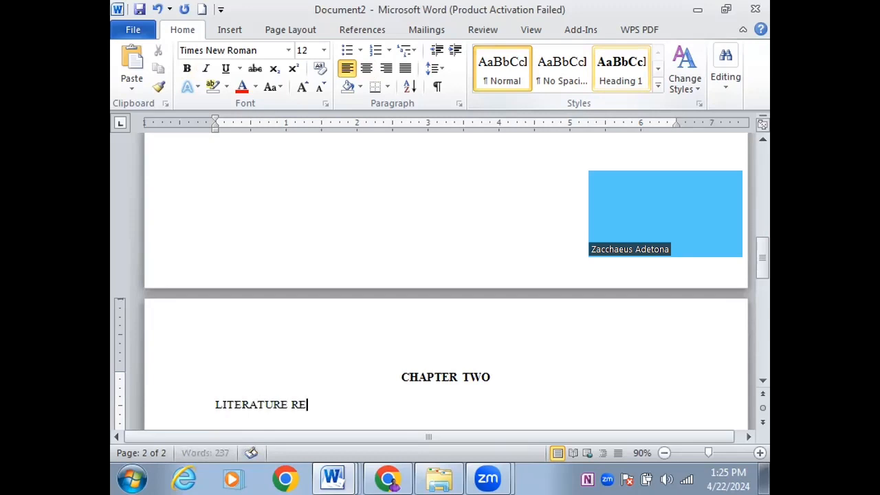
pyautogui.write('VIEW')
pyautogui.tripleClick(283, 399)
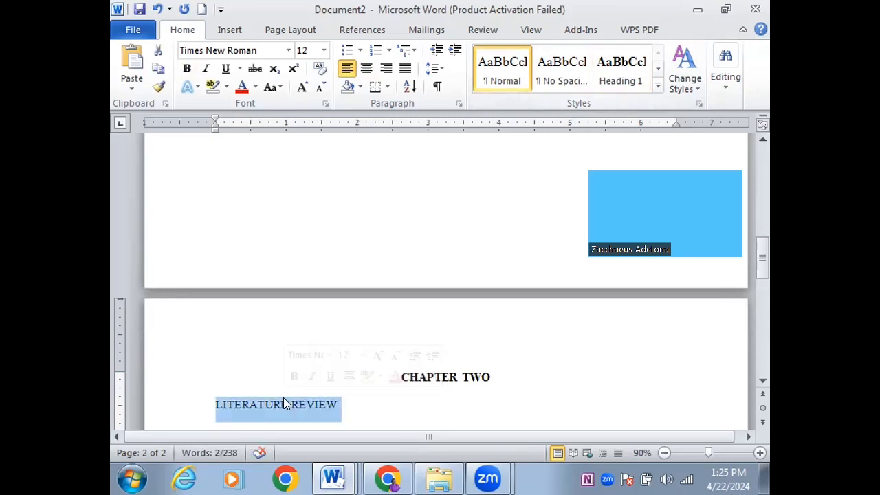
pyautogui.click(618, 79)
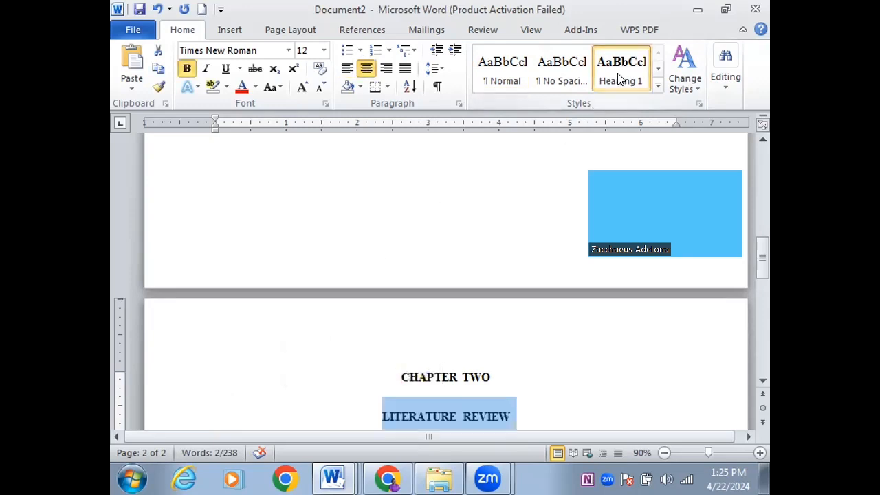
pyautogui.click(763, 380)
pyautogui.scroll(-2, 764, 382)
pyautogui.click(572, 308)
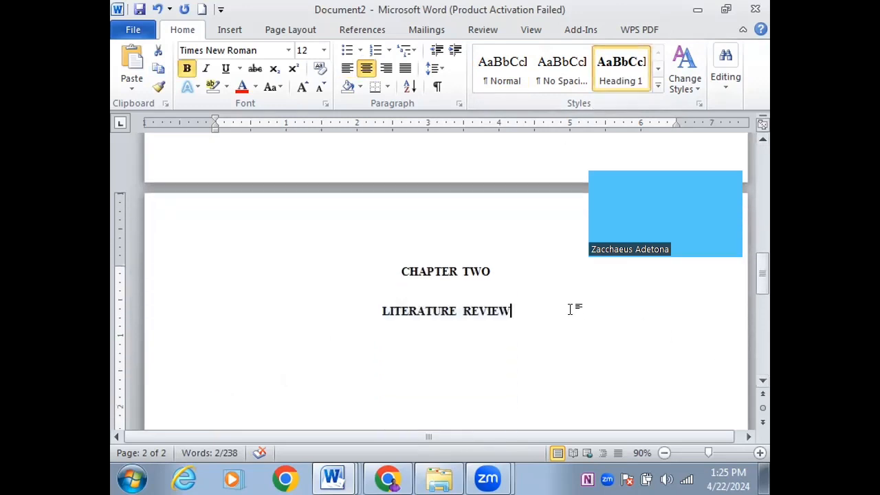
pyautogui.press('Return')
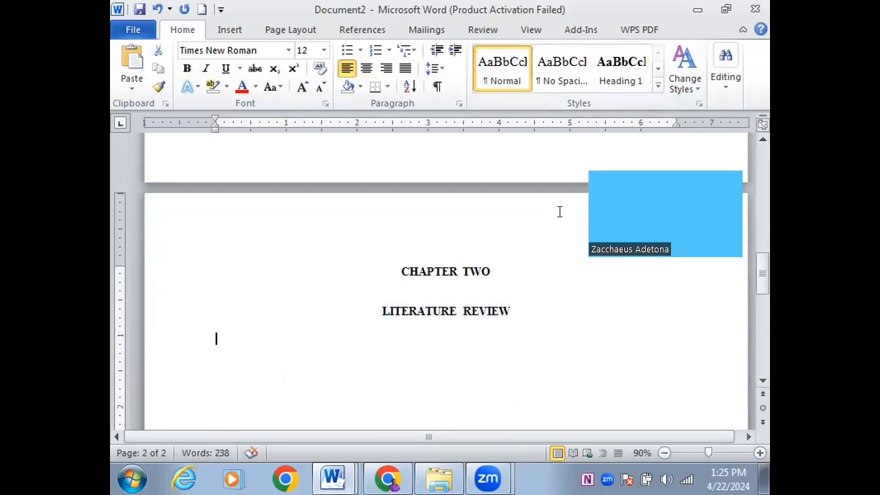
# Type the Heading 2 line '2.1 Historical developments', undoing text mistyped before CHAPTER TWO
pyautogui.click(656, 87)
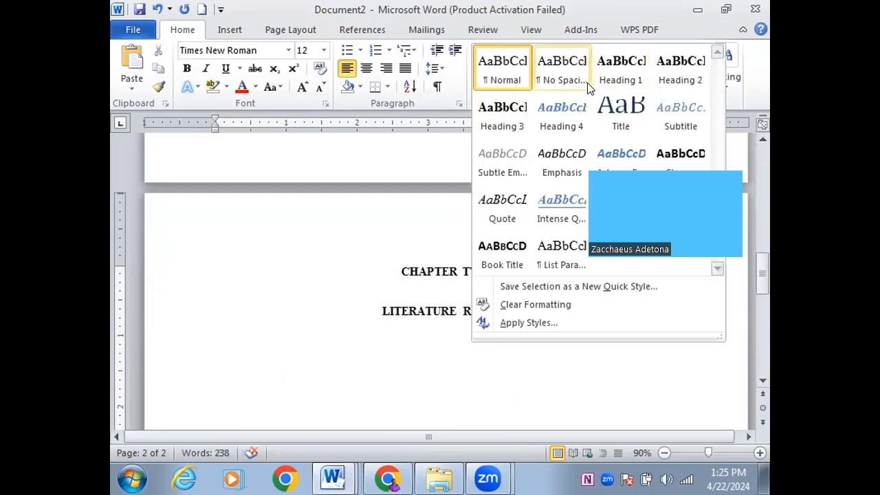
pyautogui.click(673, 61)
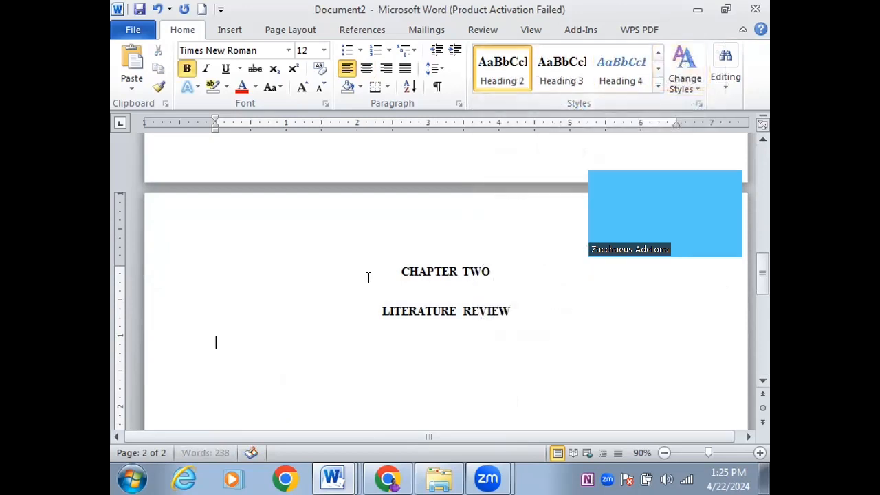
pyautogui.write('2.1')
pyautogui.press('Tab')
pyautogui.write('hISTORI')
pyautogui.click(365, 277)
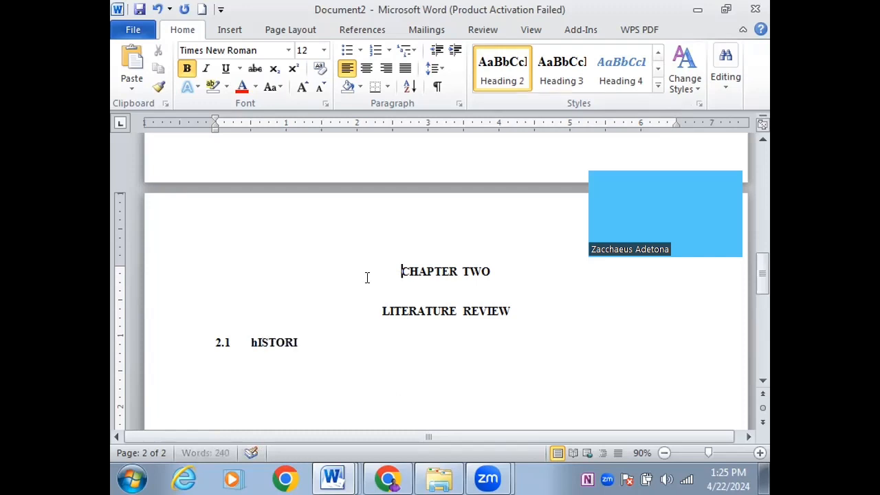
pyautogui.write('AL dEVEL')
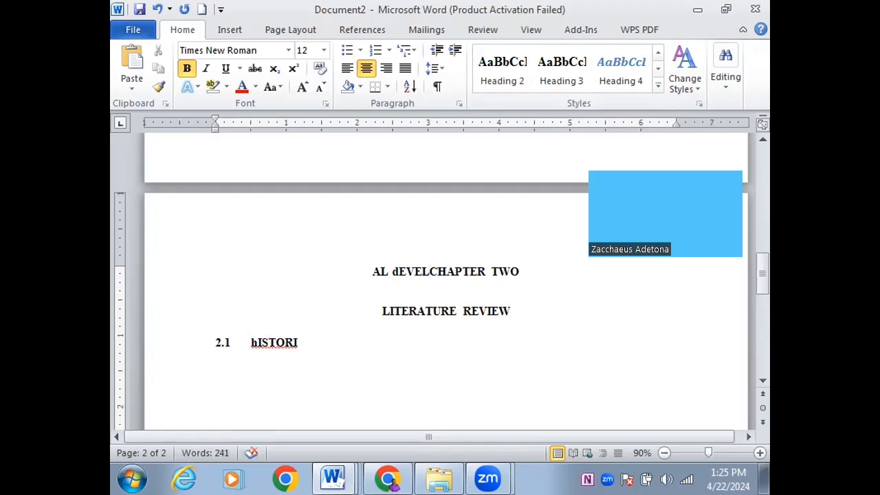
pyautogui.hotkey('ctrl', 'z')
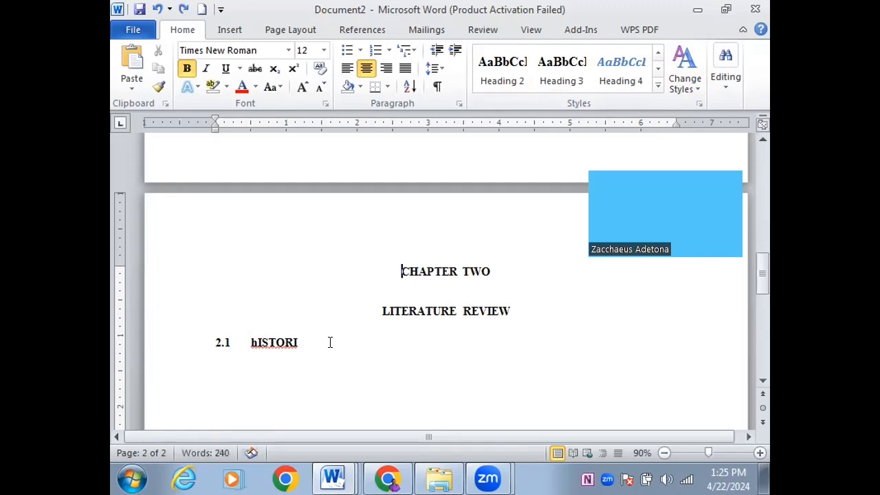
pyautogui.click(306, 342)
pyautogui.write('CAL develop')
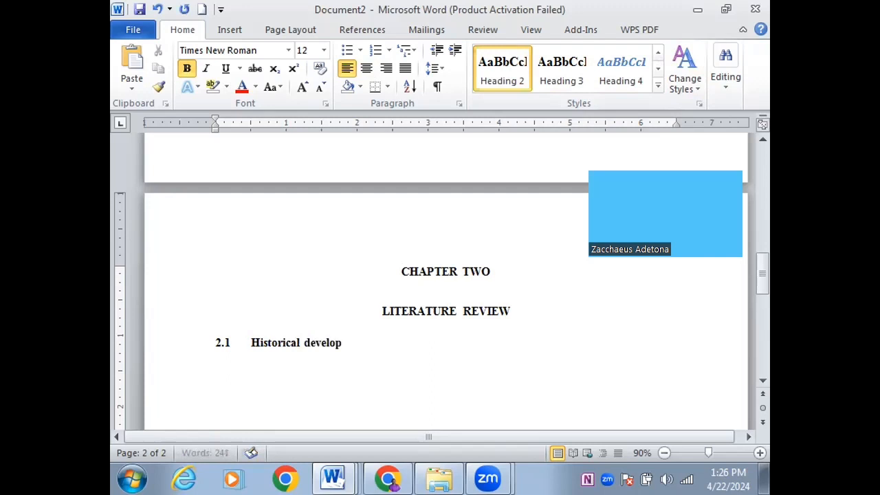
pyautogui.write('ments')
pyautogui.press('Return')
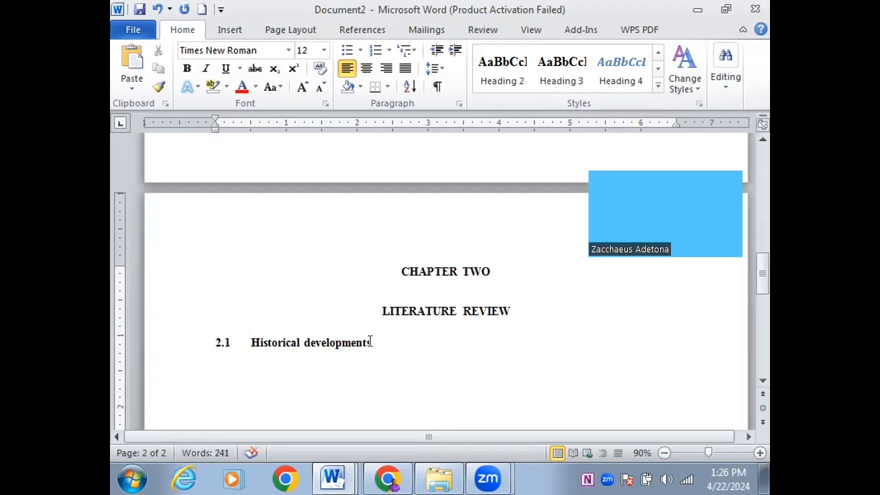
# Capitalise Developments in the 2.1 heading and paste the body paragraph beneath it
pyautogui.click(304, 342)
pyautogui.press('Delete')
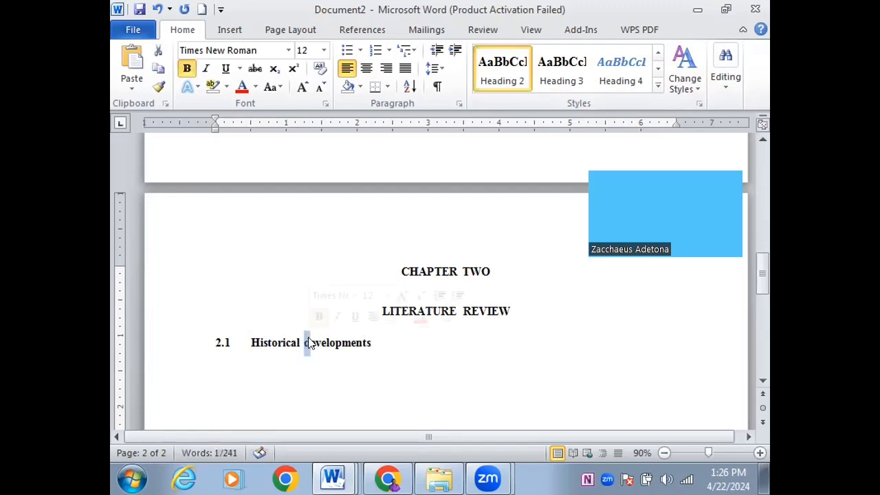
pyautogui.write('D')
pyautogui.click(269, 369)
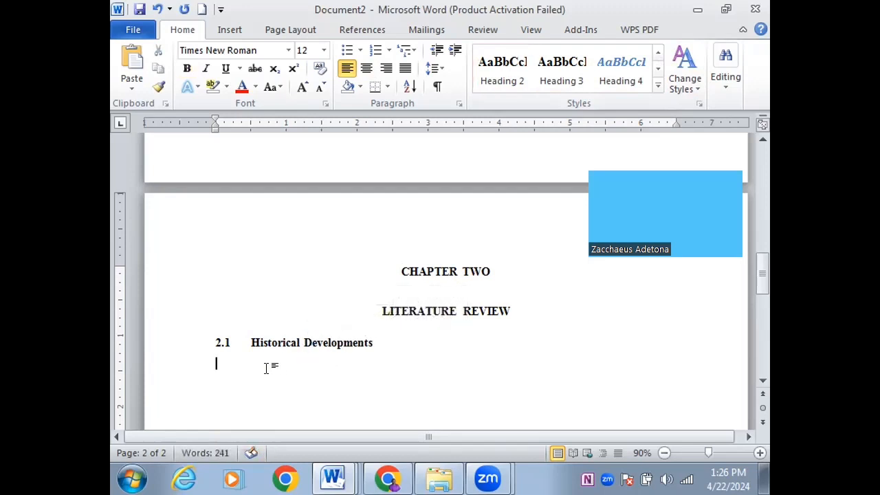
pyautogui.write('In writing the report, you should use simple, concrete and familiar words to the reader without being simplistic. You should not be excited by high-sounding vocabulary but rather use concise and familiar terms.')
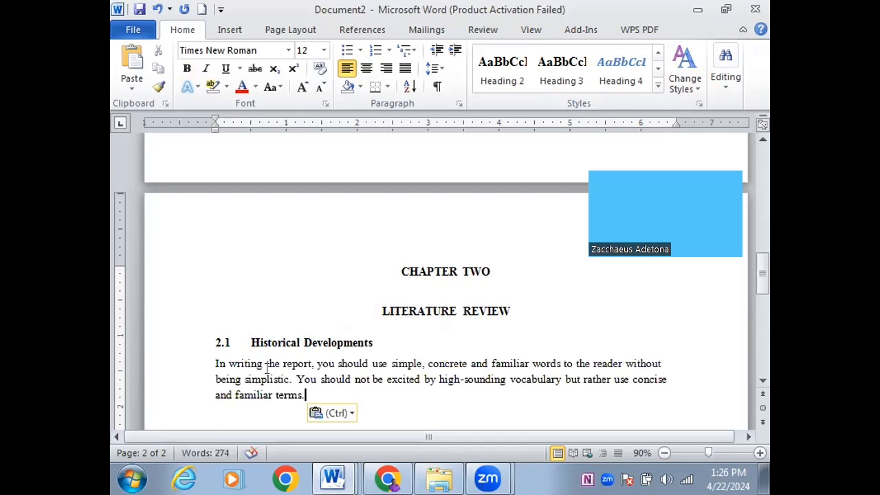
pyautogui.press('Return')
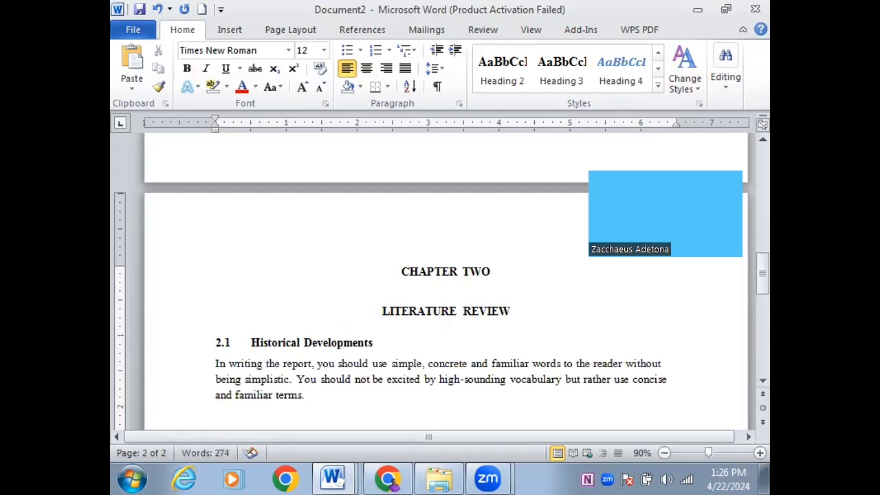
# Type '2.2 Recent Occurences' and make it a Heading 2 subheading
pyautogui.write('2.2')
pyautogui.press('Tab')
pyautogui.write('Recent')
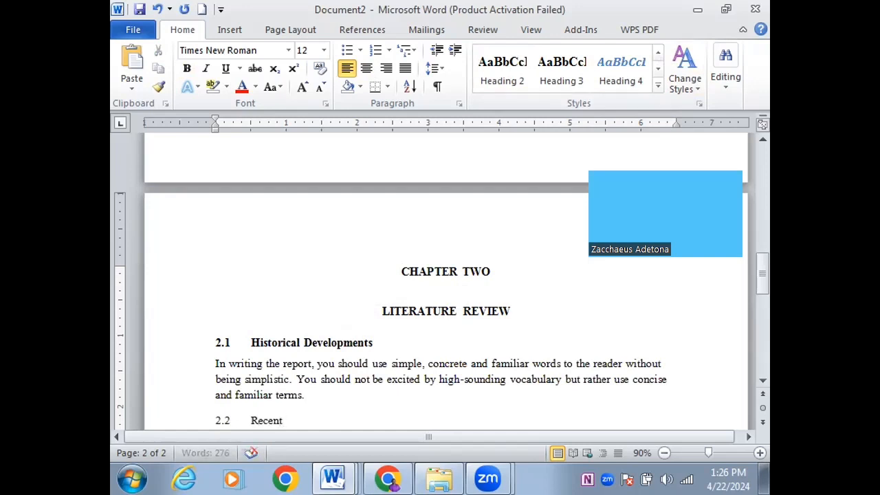
pyautogui.write(' Occurence')
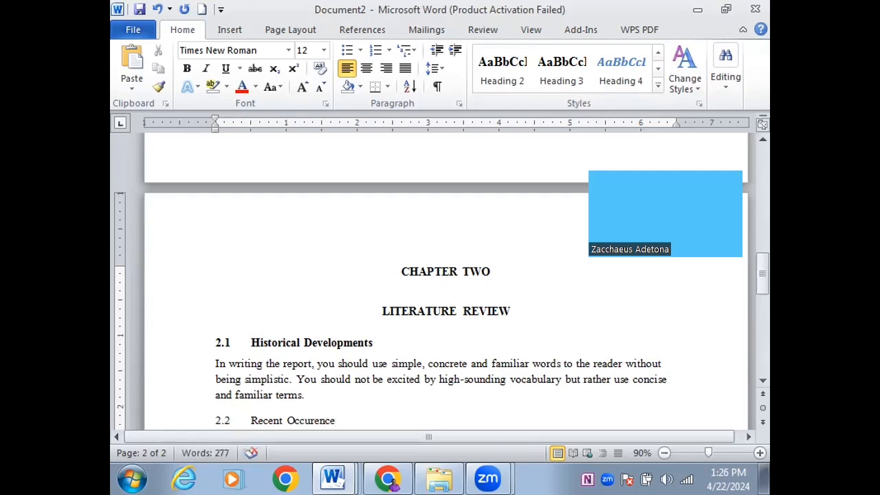
pyautogui.write('s')
pyautogui.tripleClick(278, 419)
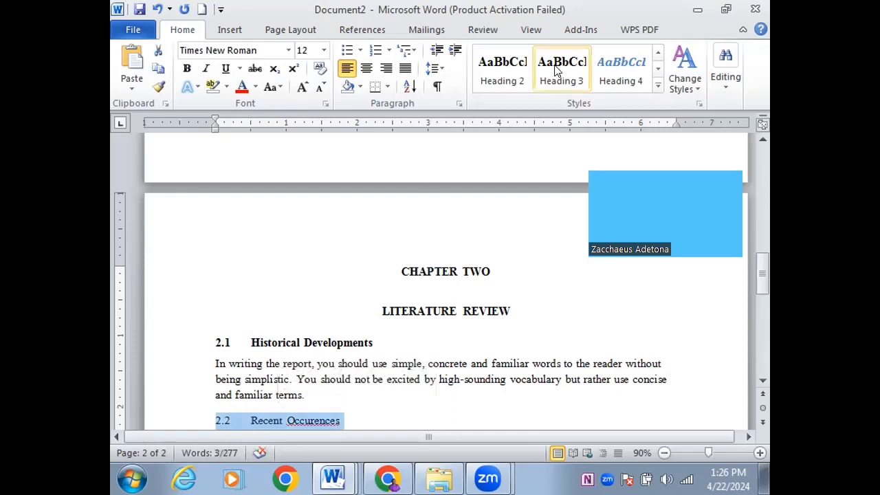
pyautogui.click(502, 69)
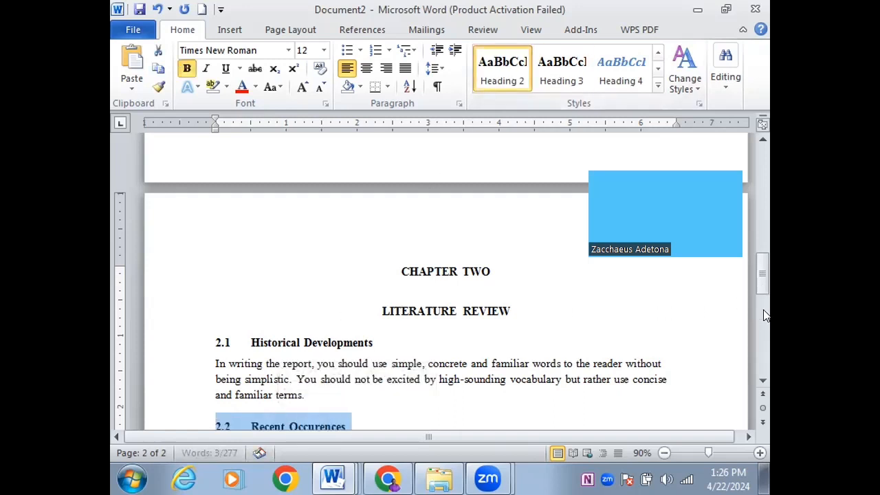
# Correct the spelling to Occurrences and paste the body paragraph under the 2.2 heading
pyautogui.scroll(-4, 559, 310)
pyautogui.click(327, 245)
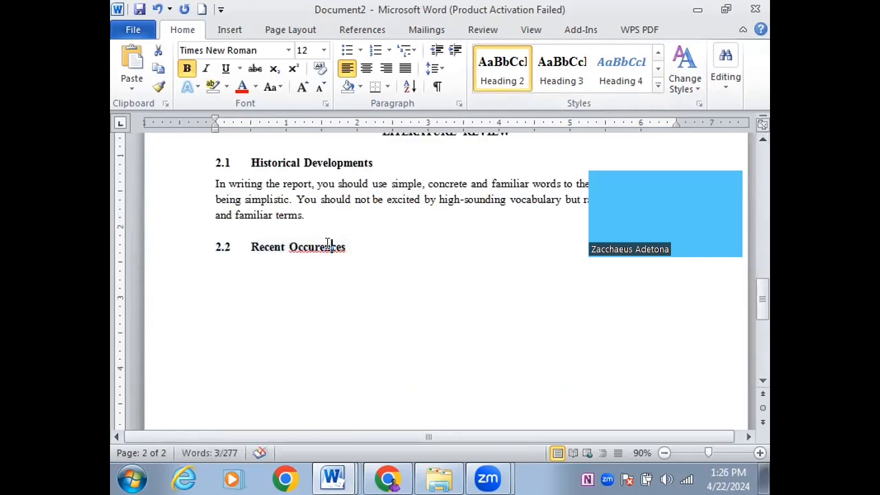
pyautogui.rightClick(328, 246)
pyautogui.click(384, 179)
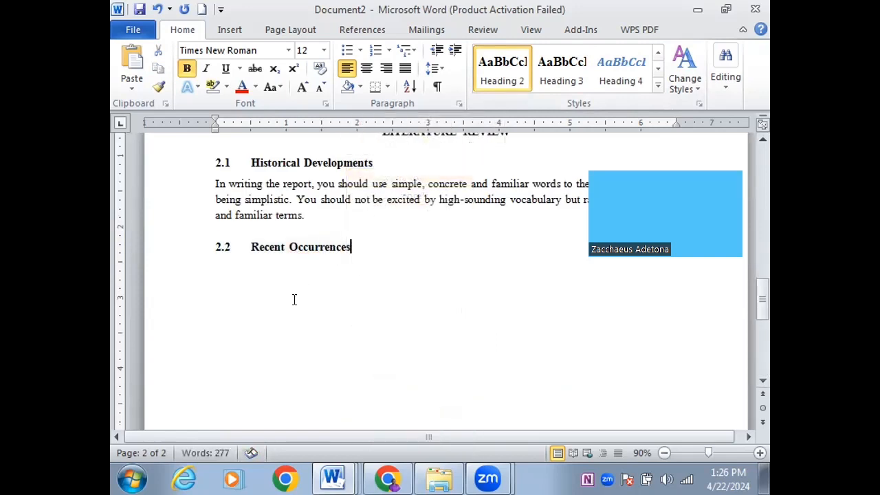
pyautogui.press('Return')
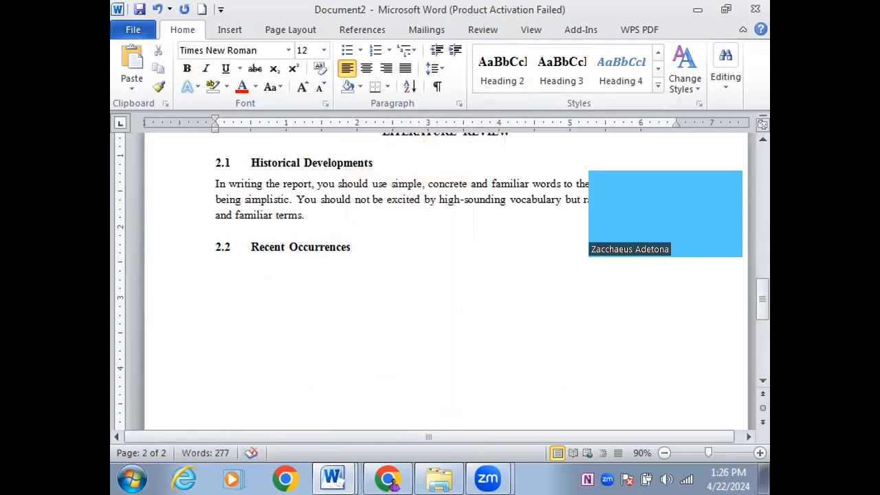
pyautogui.write('In writing the report, you should use simple, concrete and familiar words to the reader without being simplistic. You should not be excited by high-sounding vocabulary but rather use concise and familiar terms.')
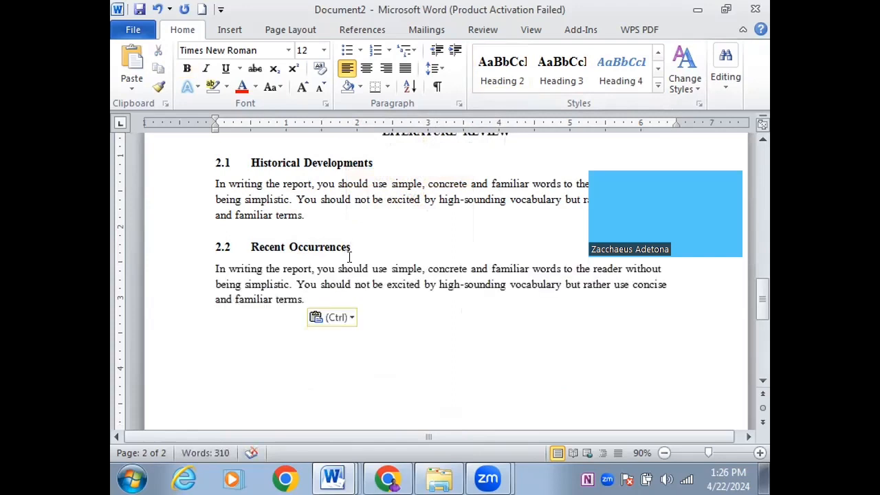
pyautogui.press('Return')
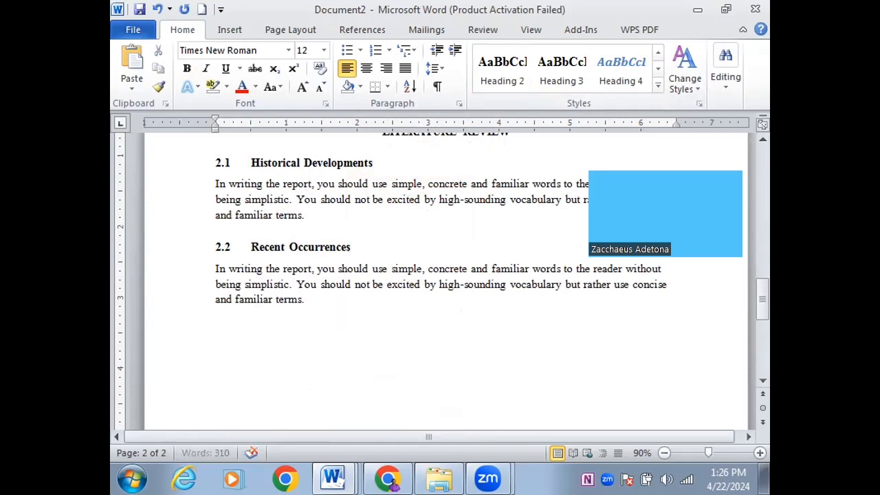
# Add the Heading 3 line '2.2.1 New power plant' with the pasted paragraph below it
pyautogui.click(569, 74)
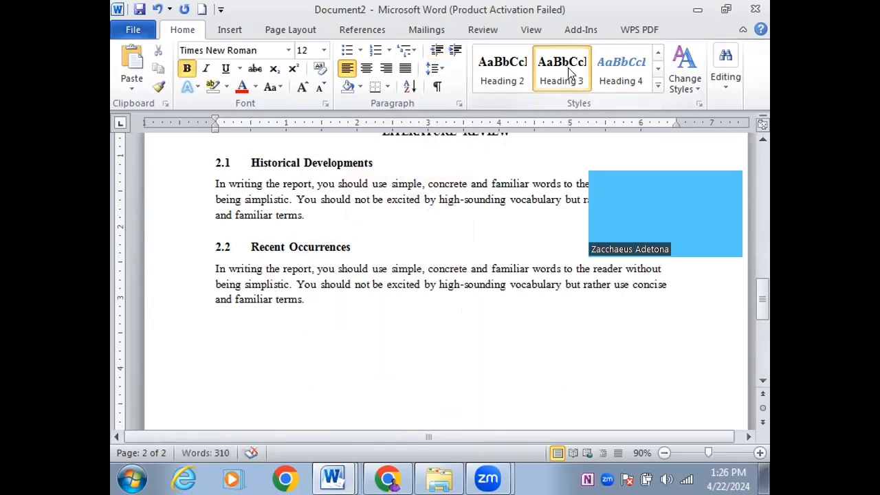
pyautogui.write('2.2.1 N')
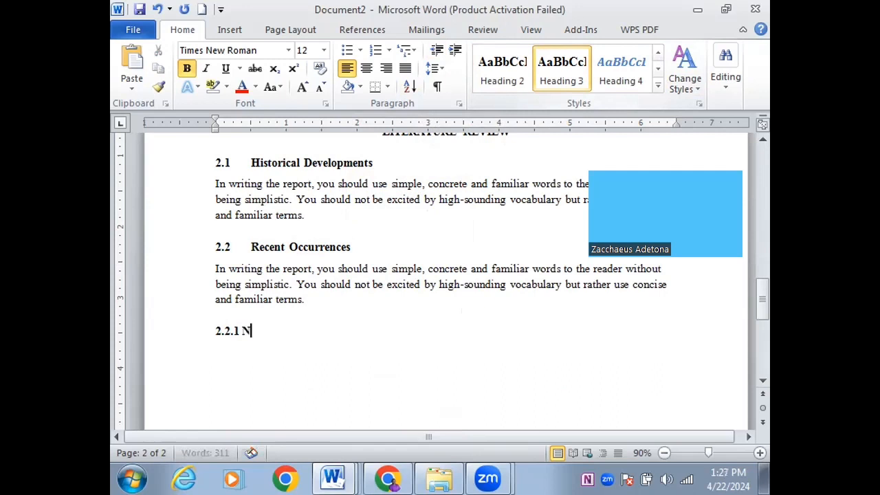
pyautogui.write('ew power plant')
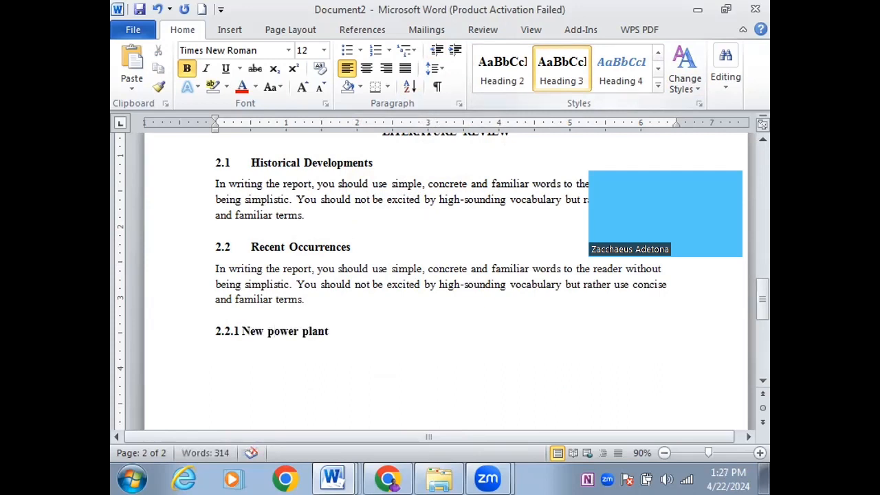
pyautogui.press('Return')
pyautogui.write('In writing the report, you should use simple, concrete and familiar words to the reader without being simplistic. You should not be excited by high-sounding vocabulary but rather use concise and familiar terms.')
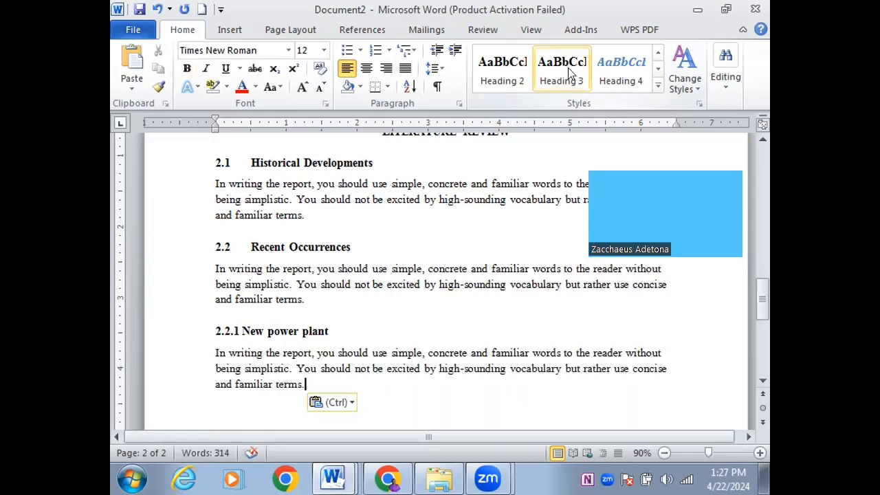
pyautogui.press('Return')
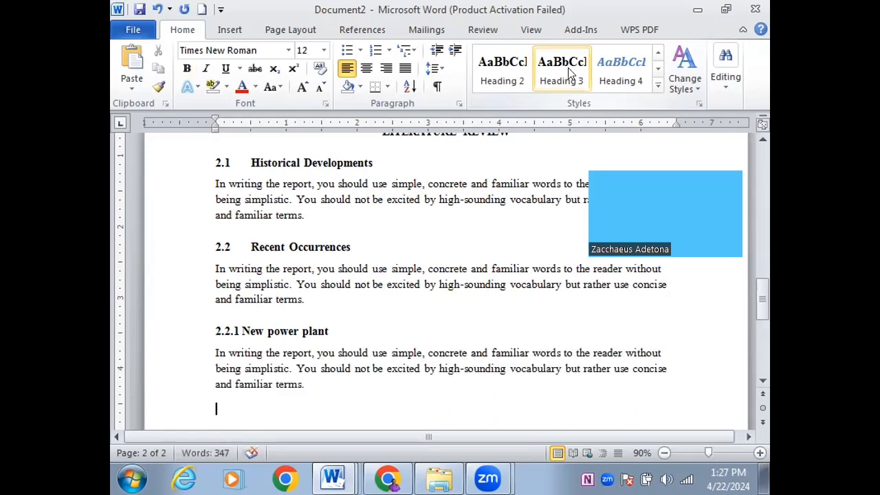
# Add the '2.2.2 Renewable energy:' line with the pasted paragraph beneath it, then save the document
pyautogui.write('2.2.2')
pyautogui.press('Tab')
pyautogui.write('Renewa')
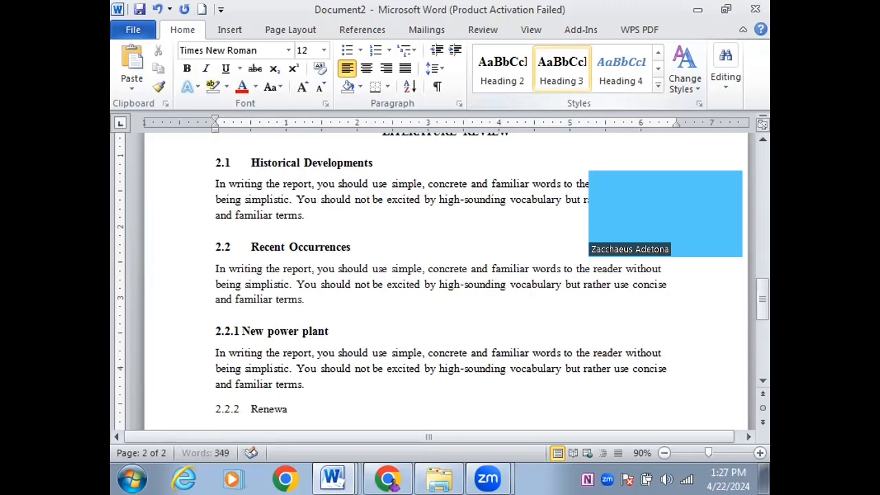
pyautogui.write('ble energy')
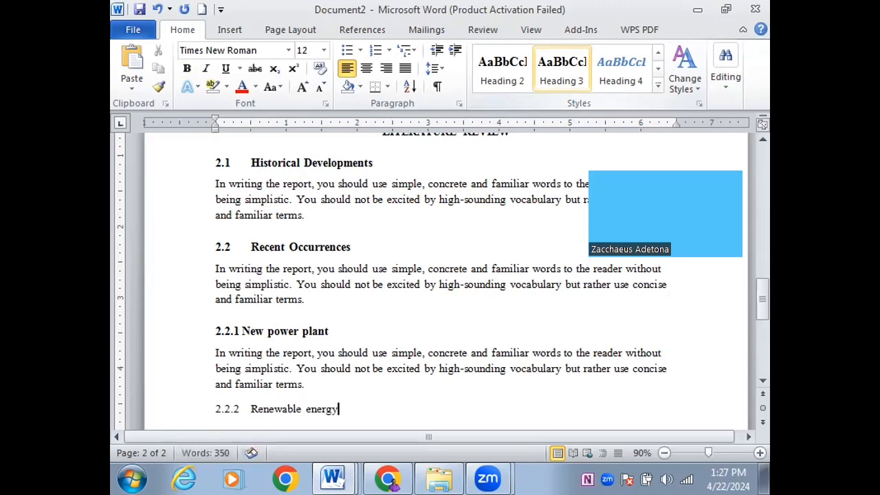
pyautogui.write(':')
pyautogui.press('Return')
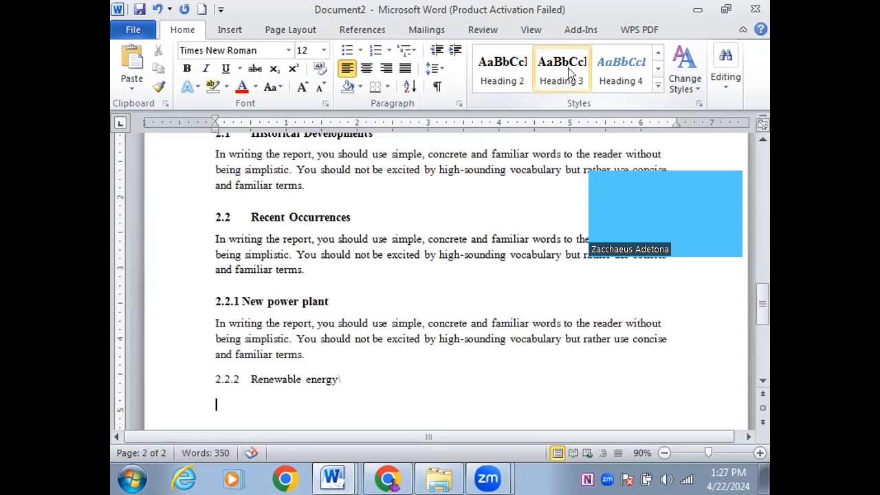
pyautogui.write('In writing the report, you should use simple, concrete and familiar words to the reader without being simplistic. You should not be excited by high-sounding vocabulary but rather use concise and familiar terms.')
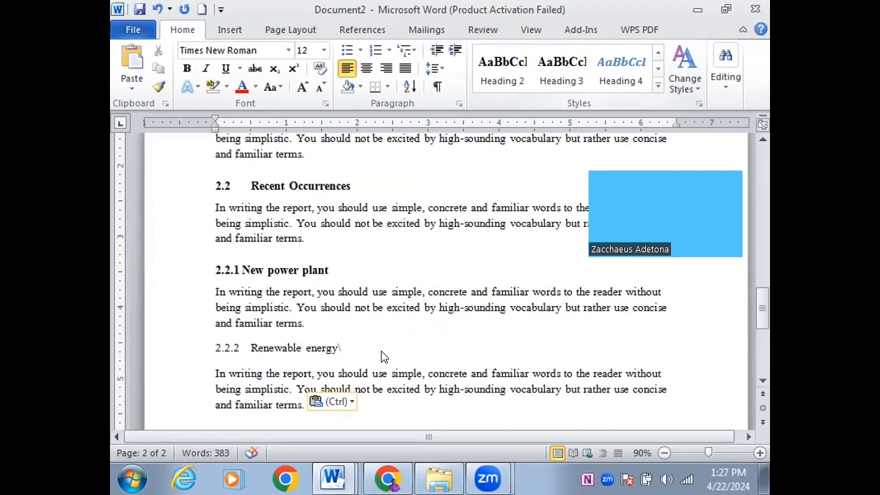
pyautogui.hotkey('ctrl', 's')
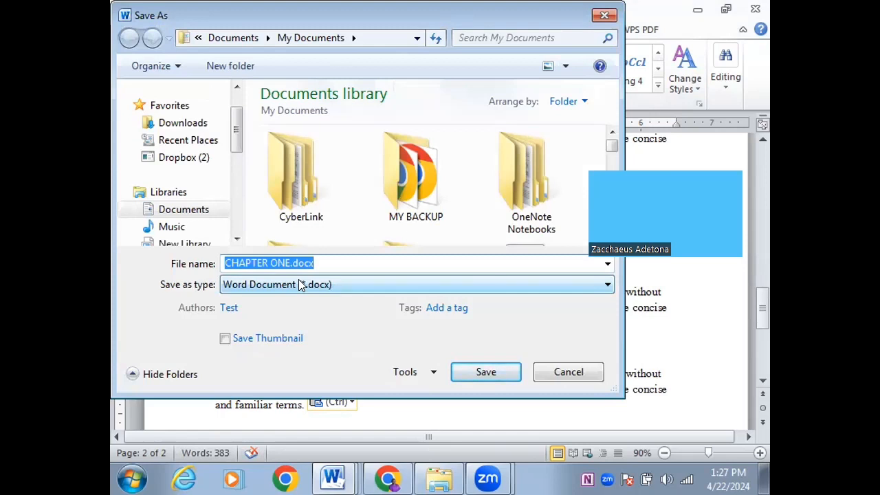
# Name the file 'ivt and report writing.docx', save it, and delete the stray '\' after Renewable energy
pyautogui.write('re')
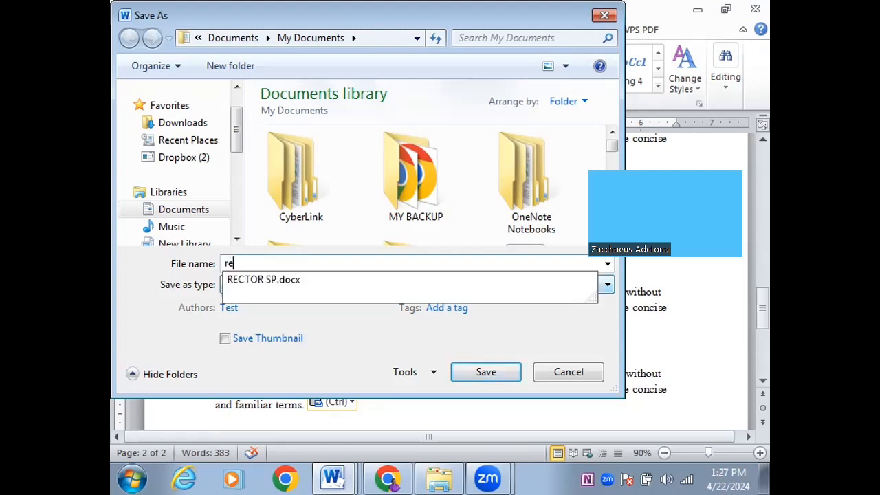
pyautogui.write('port')
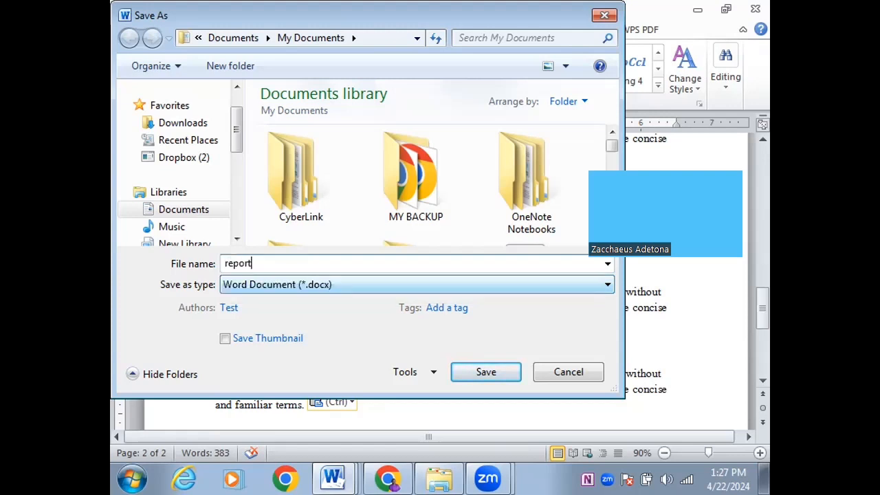
pyautogui.write('ict and')
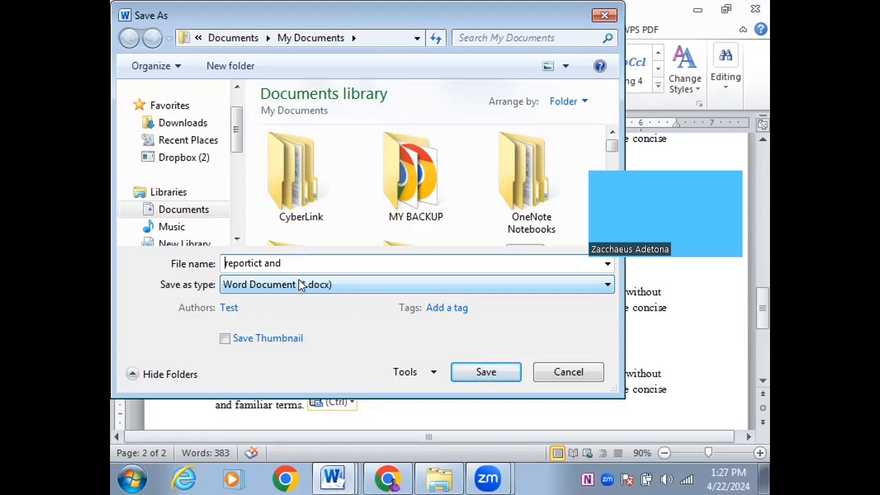
pyautogui.write('ivt and')
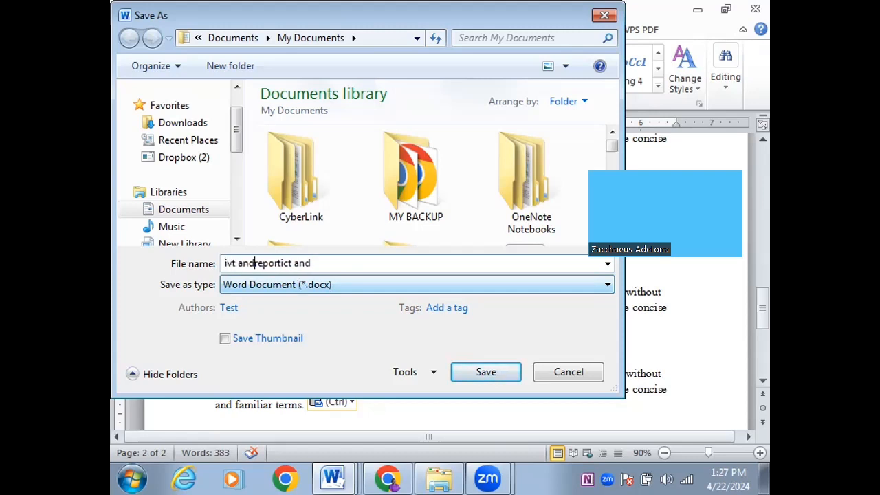
pyautogui.moveTo(328, 262); pyautogui.dragTo(284, 268)
pyautogui.write('writing')
pyautogui.click(492, 373)
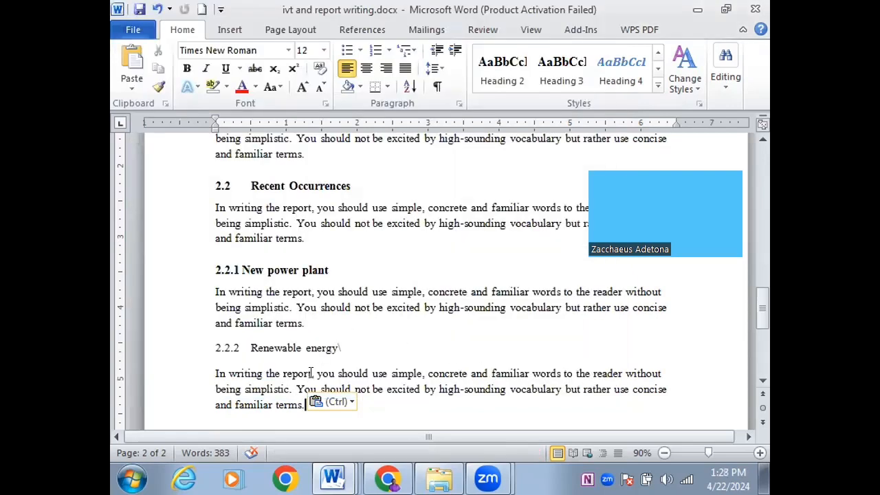
pyautogui.press('BackSpace')
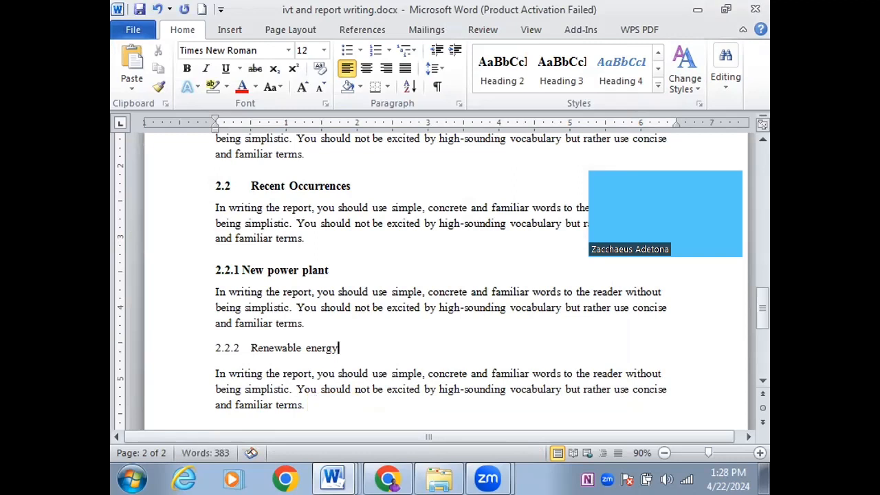
# Switch to the Chrome window showing Gmail, then bring up the list of open Word windows
pyautogui.click(377, 470)
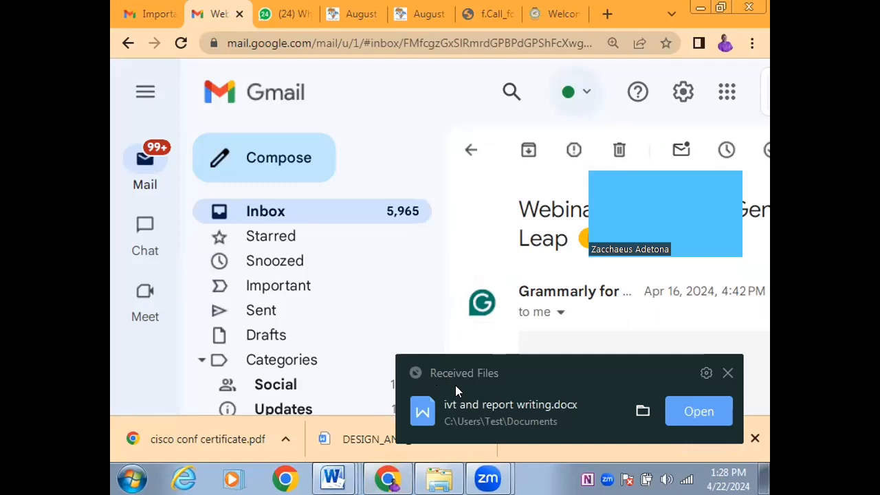
pyautogui.moveTo(332, 479)
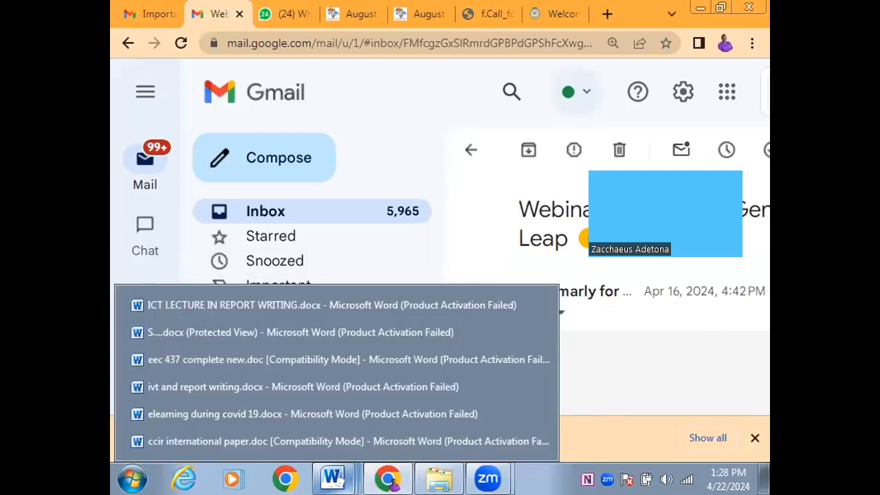
# Back in ivt and report writing.docx, apply Heading 3 to the 2.2.2 Renewable energy line
pyautogui.click(276, 389)
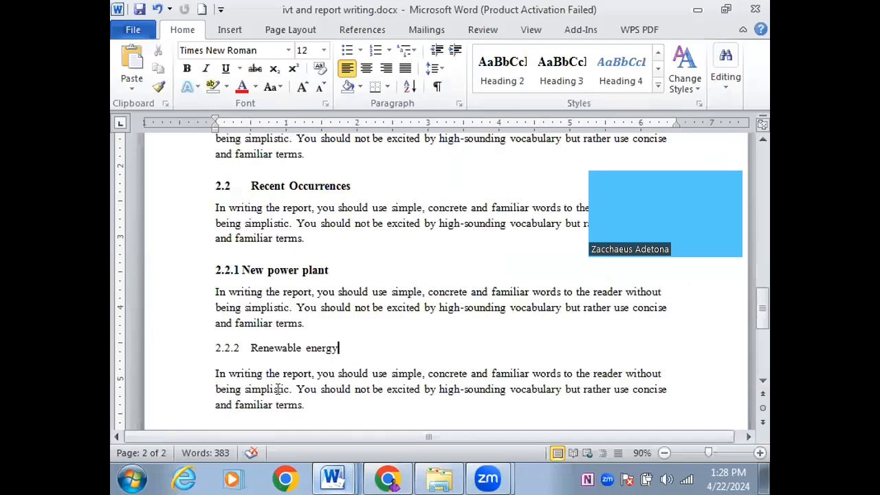
pyautogui.tripleClick(256, 346)
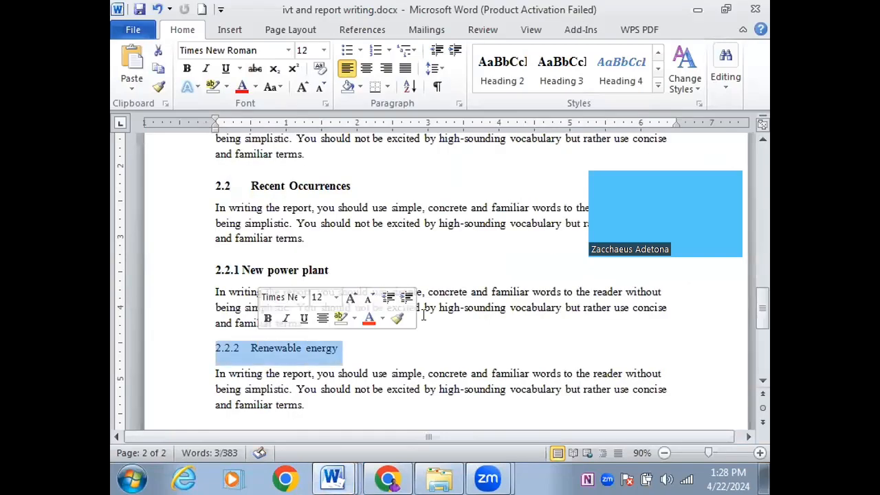
pyautogui.click(562, 72)
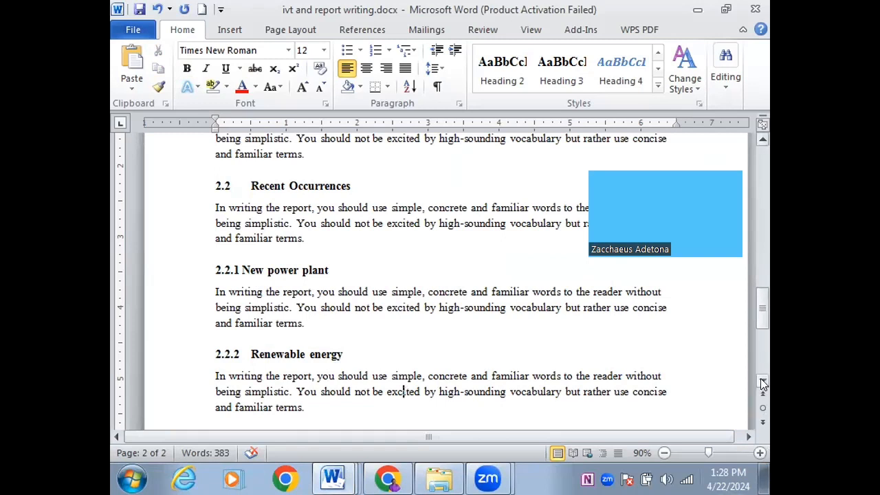
# Insert an empty Normal-style line above the CHAPTER ONE heading
pyautogui.moveTo(759, 319); pyautogui.dragTo(751, 141)
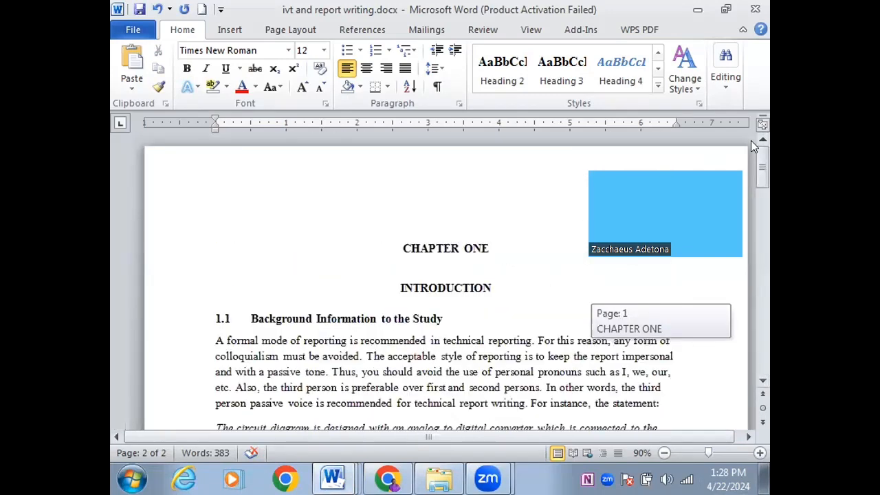
pyautogui.click(502, 218)
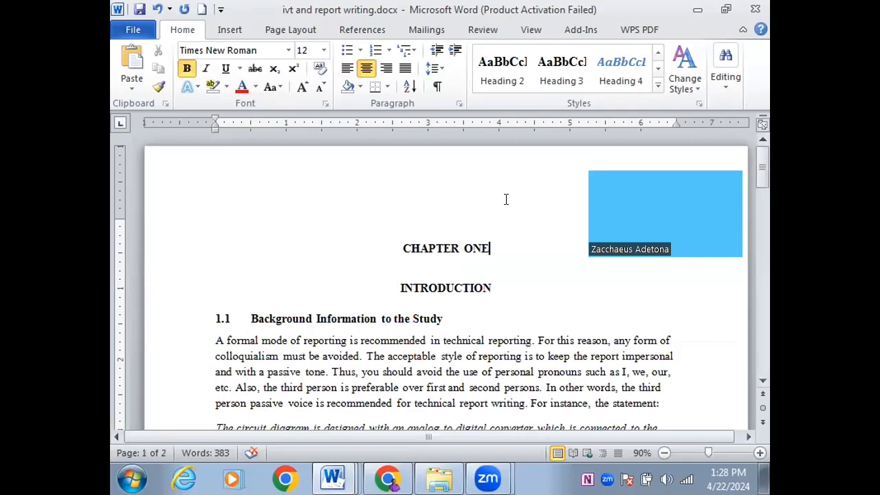
pyautogui.press('Home')
pyautogui.press('Return')
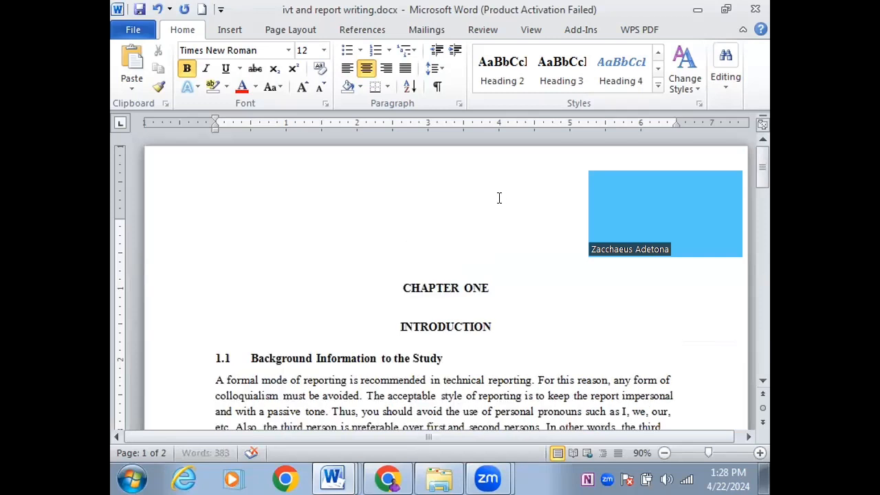
pyautogui.press('Up')
pyautogui.click(658, 54)
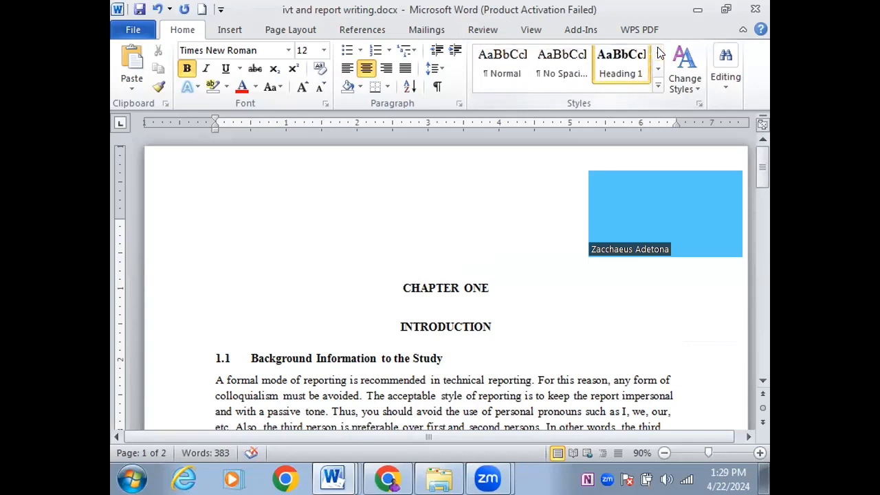
pyautogui.click(502, 65)
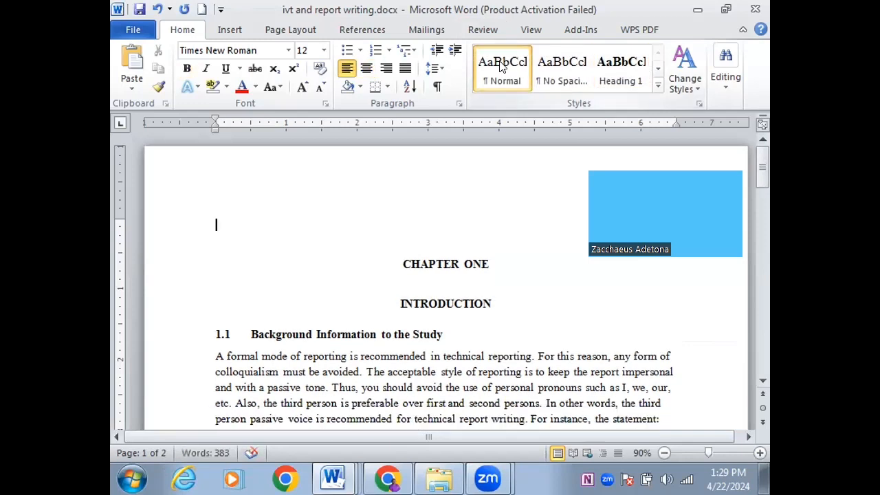
# Add blank lines until CHAPTER ONE moves to page 2, leaving an empty first page
pyautogui.press('Return')
pyautogui.press('Return')
pyautogui.press('Return')
pyautogui.press('Return')
pyautogui.press('Return')
pyautogui.press('Return')
pyautogui.press('Return')
pyautogui.press('Return')
pyautogui.press('Return')
pyautogui.press('Return')
pyautogui.press('Return')
pyautogui.press('Return')
pyautogui.press('Return')
pyautogui.press('Return')
pyautogui.press('Return')
pyautogui.press('Return')
pyautogui.press('Return')
pyautogui.press('Return')
pyautogui.press('Return')
pyautogui.press('Return')
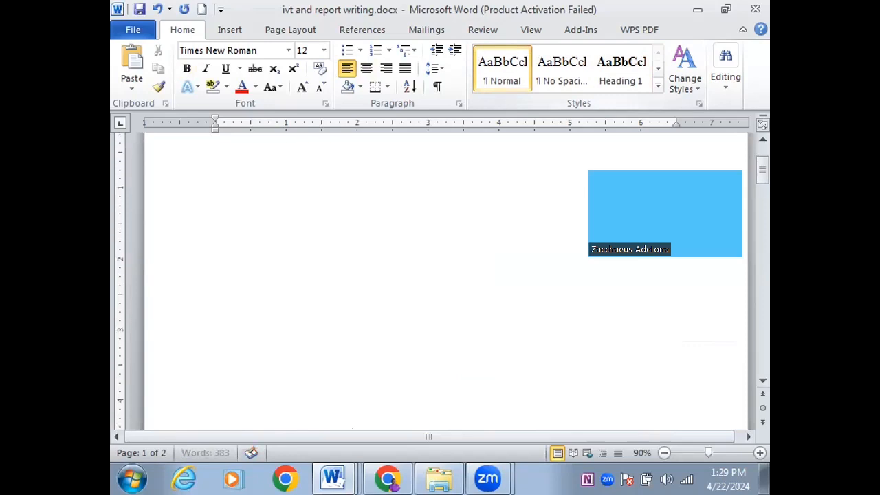
pyautogui.press('Return')
pyautogui.press('Return')
pyautogui.press('Return')
pyautogui.press('Return')
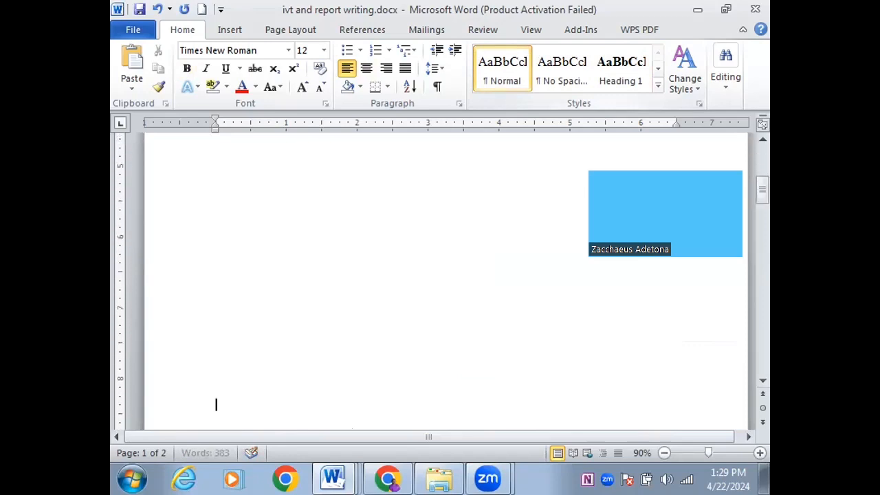
pyautogui.press('Return')
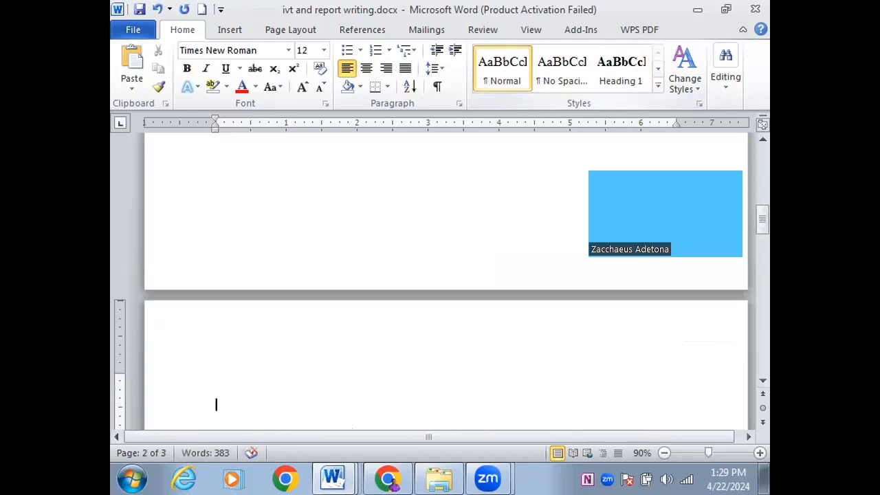
pyautogui.press('Up')
pyautogui.press('Up')
pyautogui.press('Up')
pyautogui.press('Up')
pyautogui.press('Up')
pyautogui.press('Up')
pyautogui.press('Up')
pyautogui.press('Up')
pyautogui.press('Up')
pyautogui.press('Up')
pyautogui.press('Up')
pyautogui.press('Up')
pyautogui.press('Up')
pyautogui.press('Up')
pyautogui.press('Up')
pyautogui.press('Up')
pyautogui.press('Up')
pyautogui.press('Up')
pyautogui.press('Up')
pyautogui.press('Up')
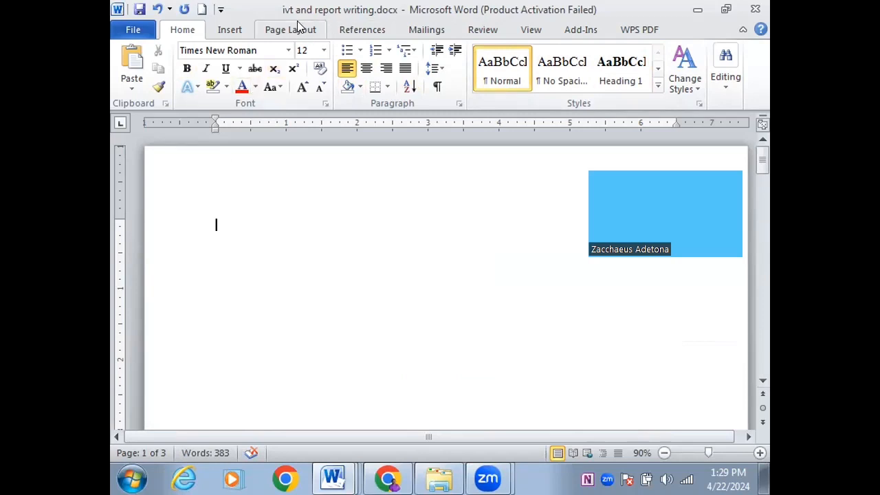
# Insert an Automatic Table 2 table of contents at the top of the blank first page
pyautogui.click(357, 31)
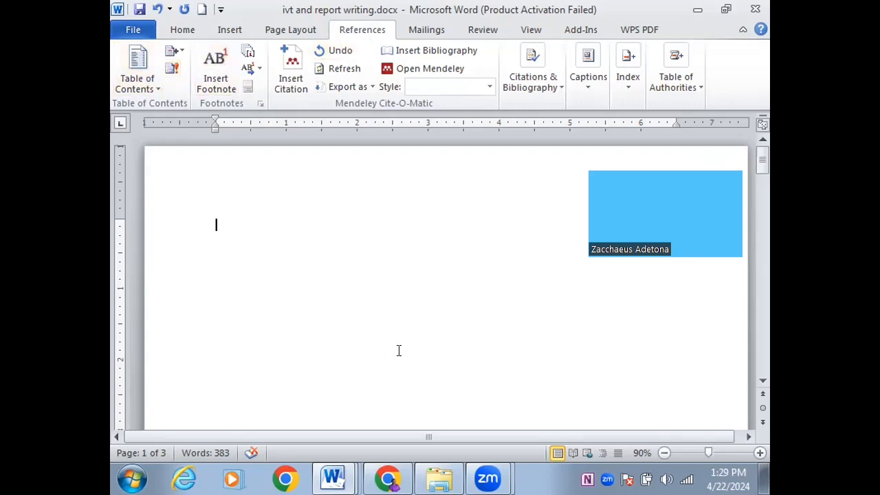
pyautogui.click(152, 85)
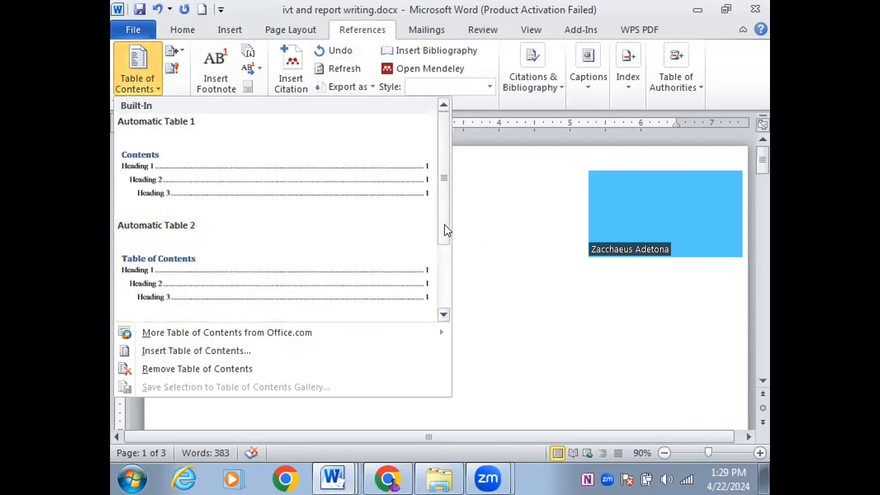
pyautogui.moveTo(444, 226); pyautogui.dragTo(450, 306)
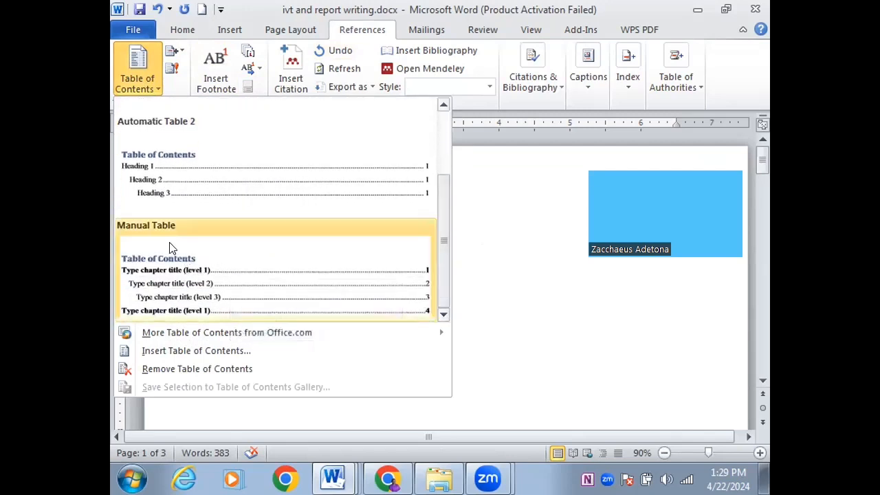
pyautogui.click(149, 168)
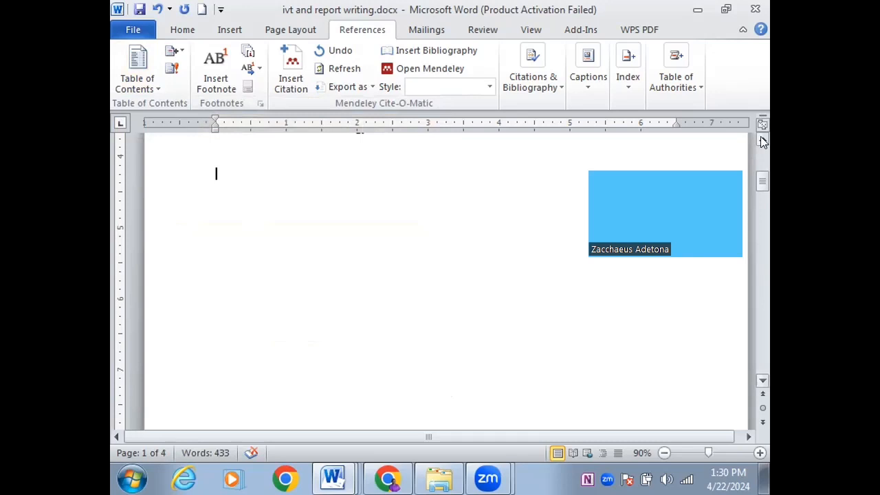
# Give the contents title the Heading 1 style
pyautogui.scroll(2, 761, 136)
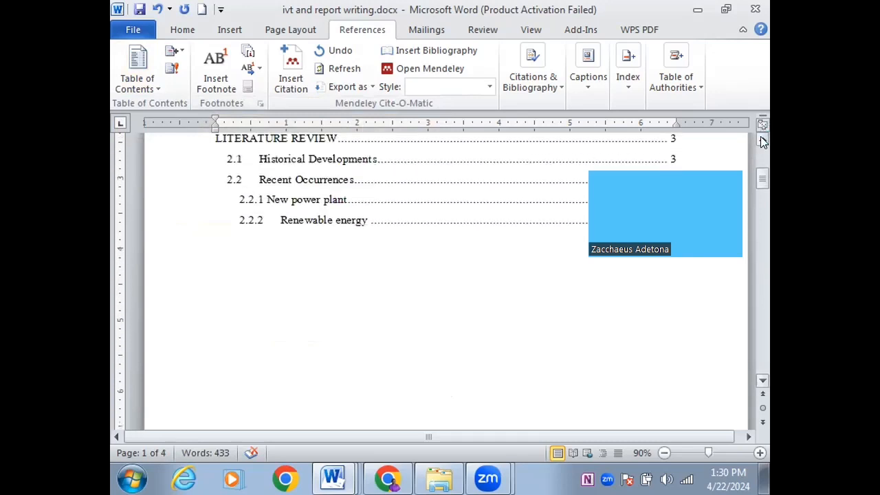
pyautogui.scroll(4, 760, 136)
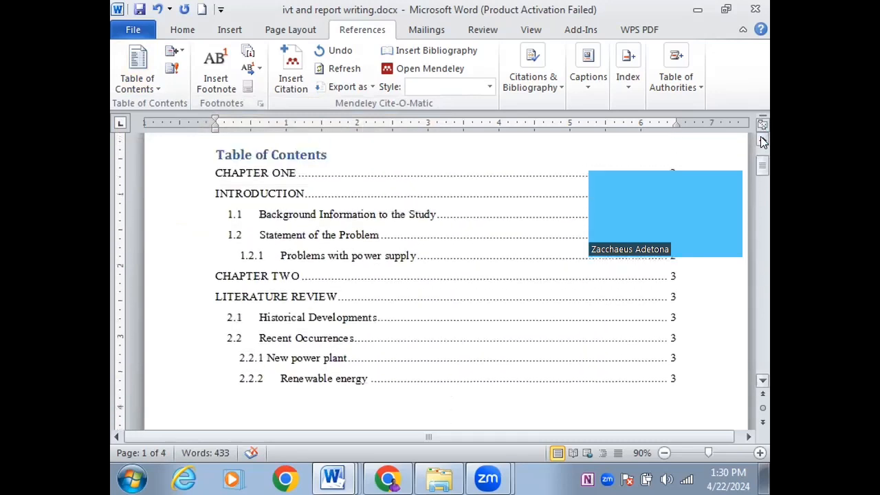
pyautogui.moveTo(742, 168); pyautogui.dragTo(714, 19)
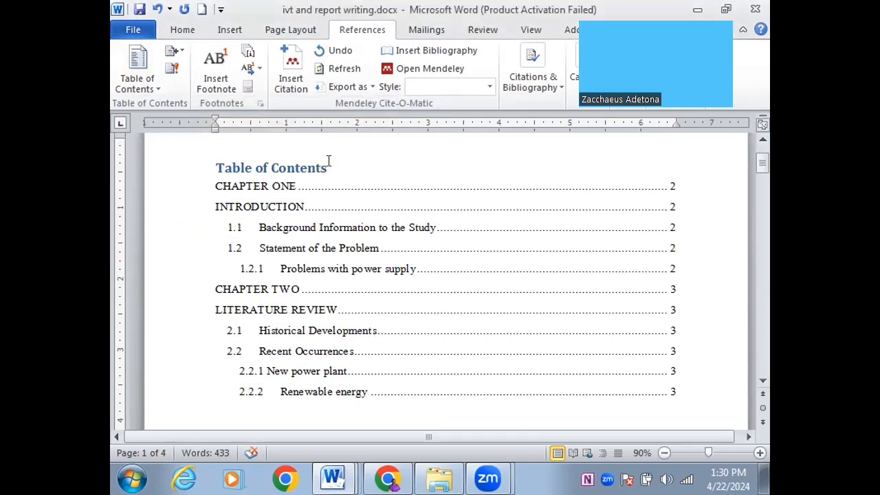
pyautogui.moveTo(329, 161); pyautogui.dragTo(246, 160)
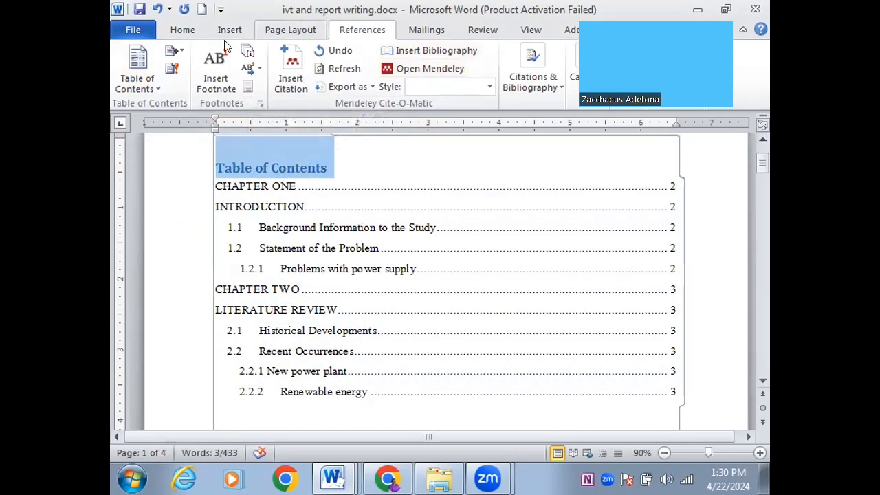
pyautogui.click(183, 31)
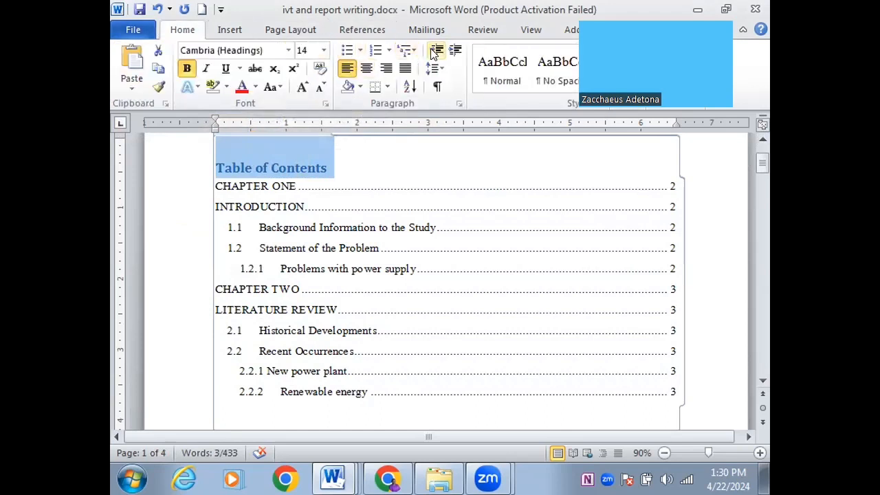
pyautogui.click(504, 72)
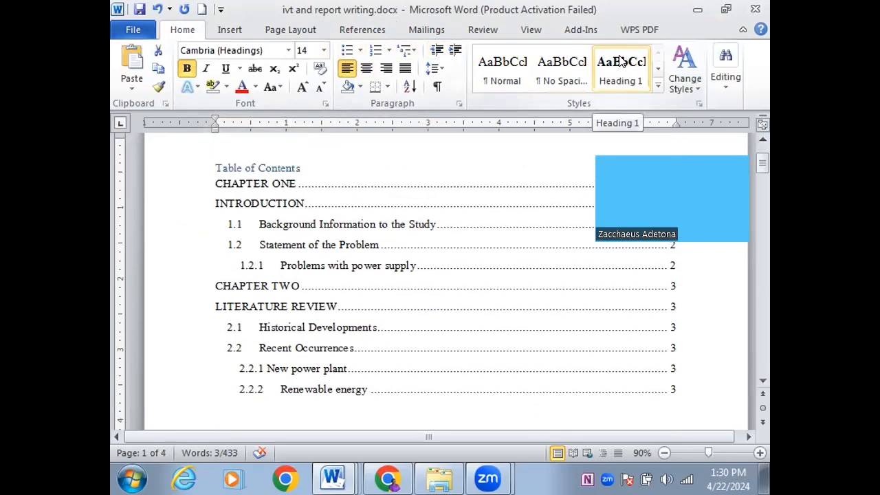
pyautogui.click(621, 62)
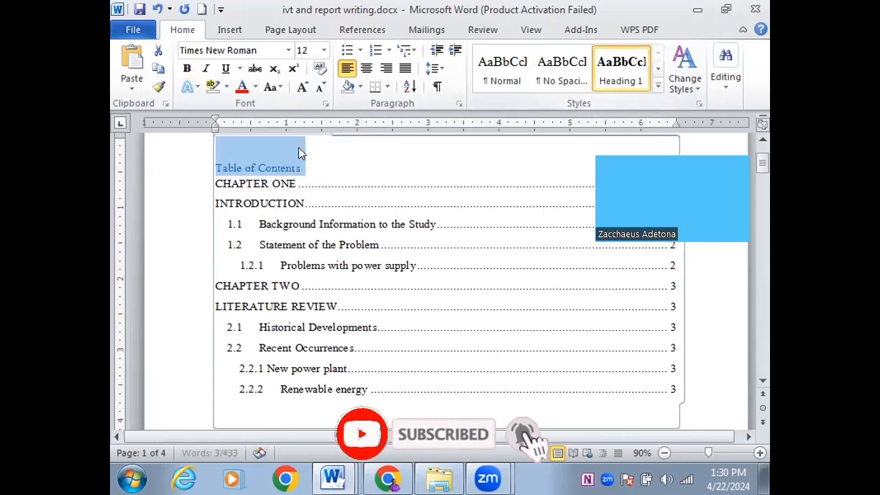
# Centre the title, change it to capitals as TABLE OF CONTENTS, and make it bold
pyautogui.click(287, 151)
pyautogui.moveTo(297, 168); pyautogui.dragTo(223, 151)
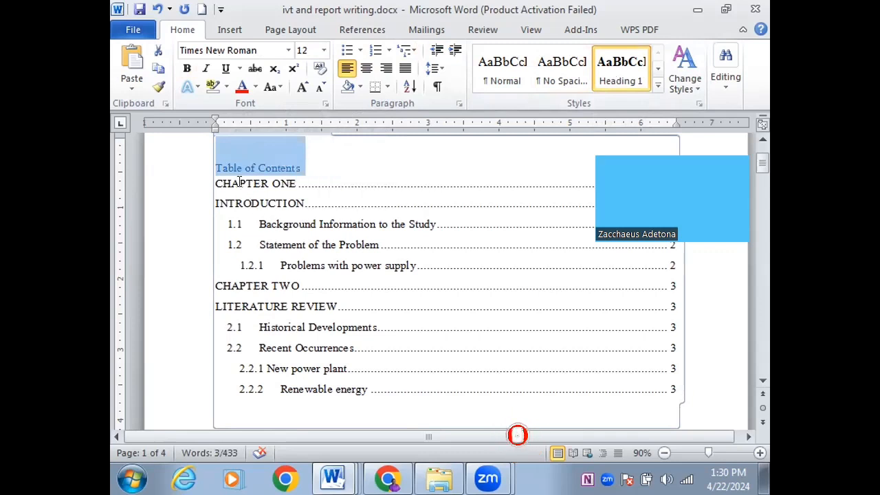
pyautogui.click(218, 172)
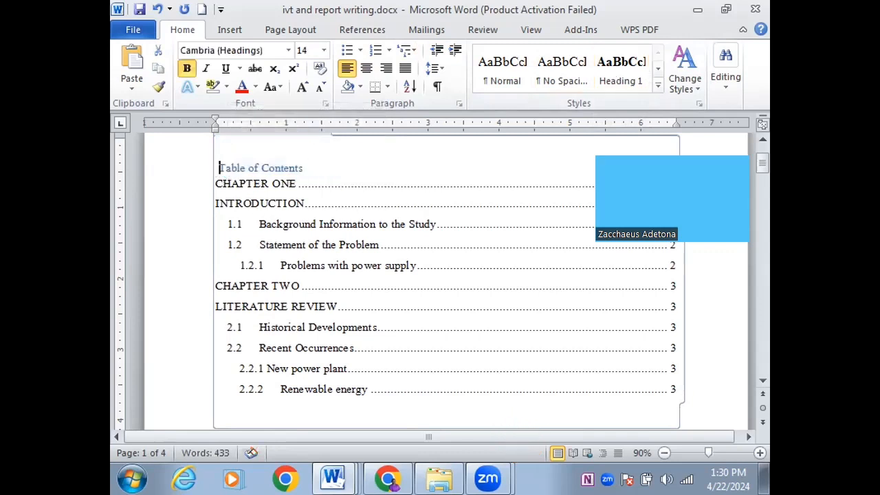
pyautogui.click(365, 70)
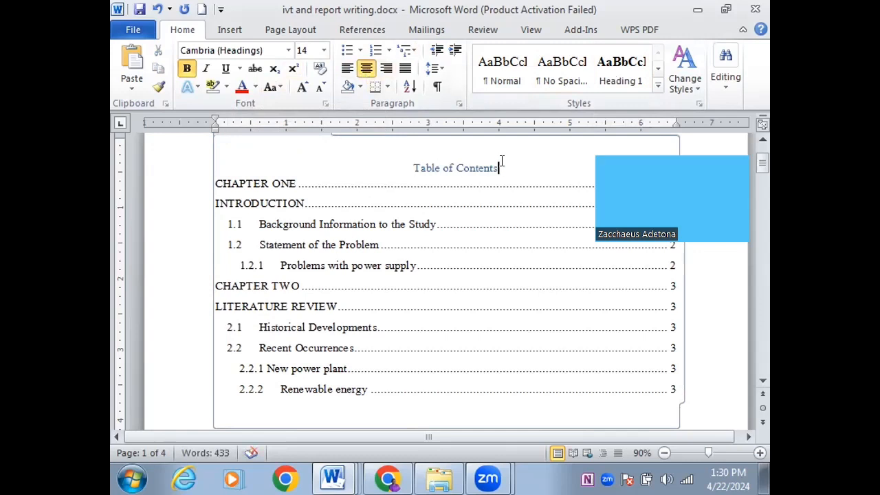
pyautogui.moveTo(505, 169); pyautogui.dragTo(419, 169)
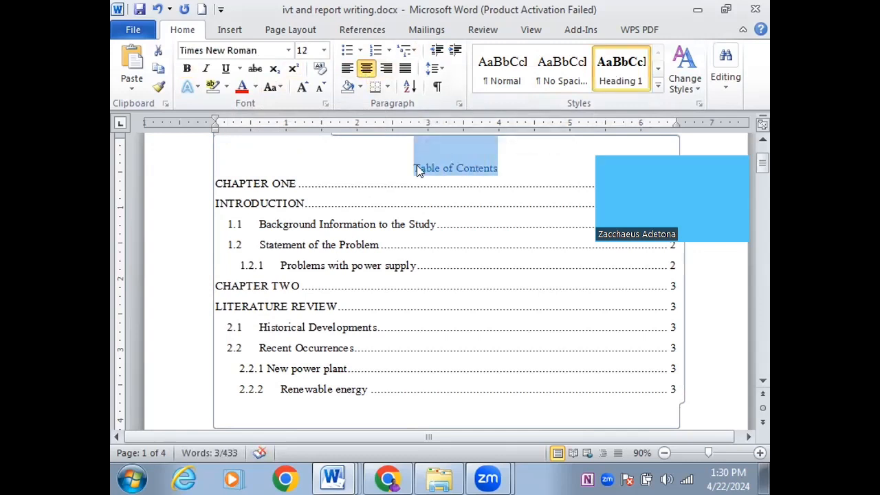
pyautogui.hotkey('shift', 'F3')
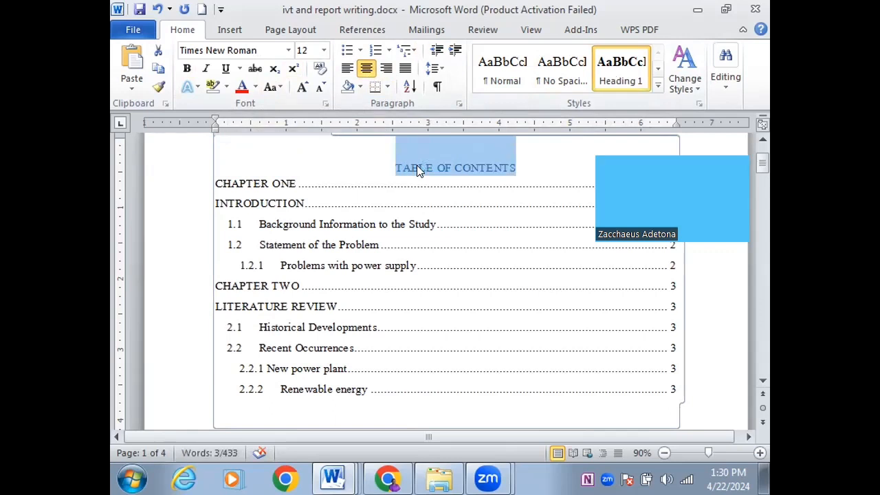
pyautogui.click(188, 71)
pyautogui.click(344, 314)
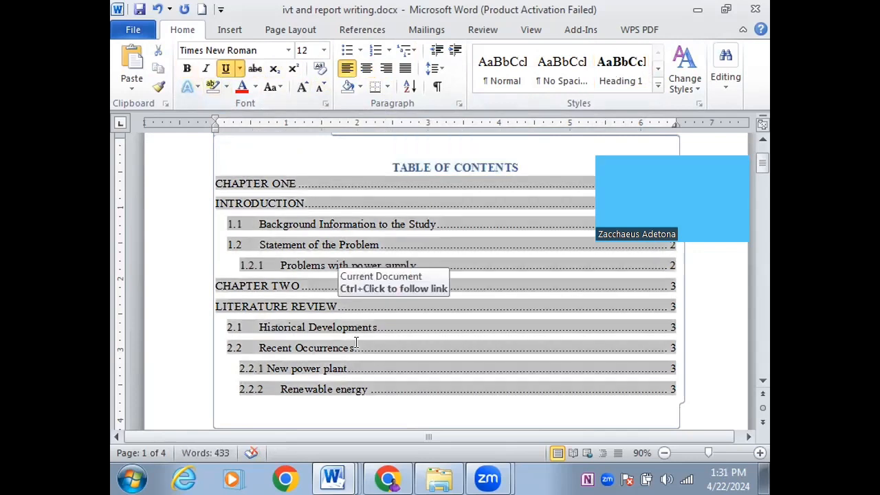
# Style the third person passive voice paragraph as Heading 2, after trying No Spacing and Heading 1
pyautogui.click(763, 382)
pyautogui.click(762, 382)
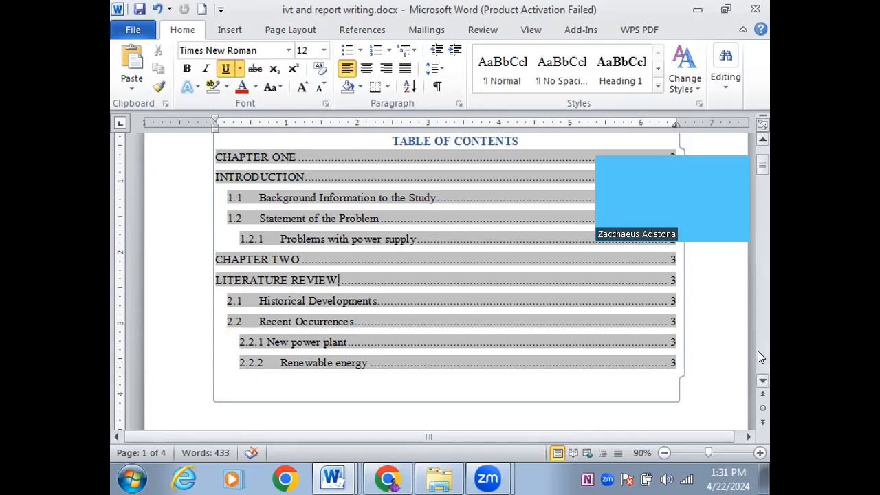
pyautogui.moveTo(758, 351); pyautogui.dragTo(758, 351)
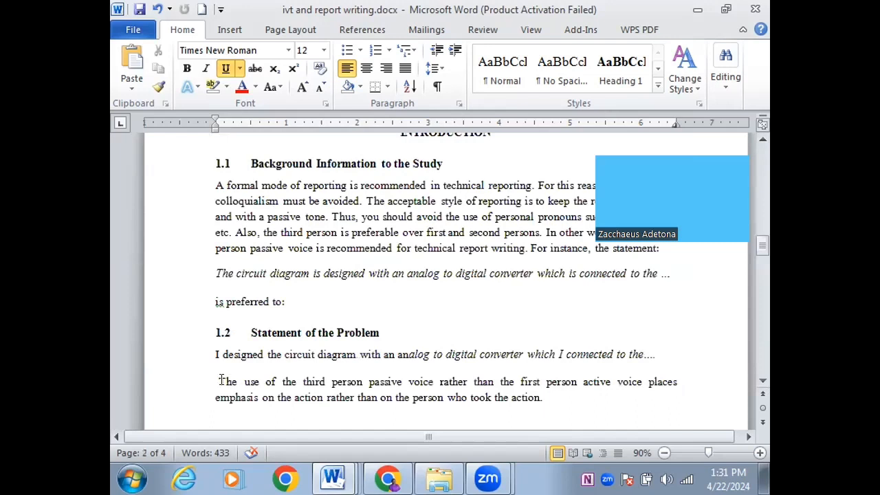
pyautogui.moveTo(220, 381); pyautogui.dragTo(528, 397)
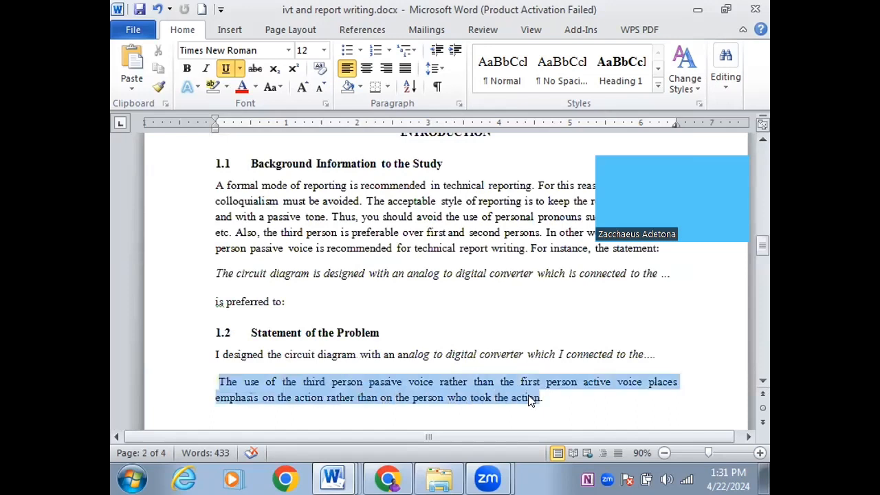
pyautogui.click(561, 69)
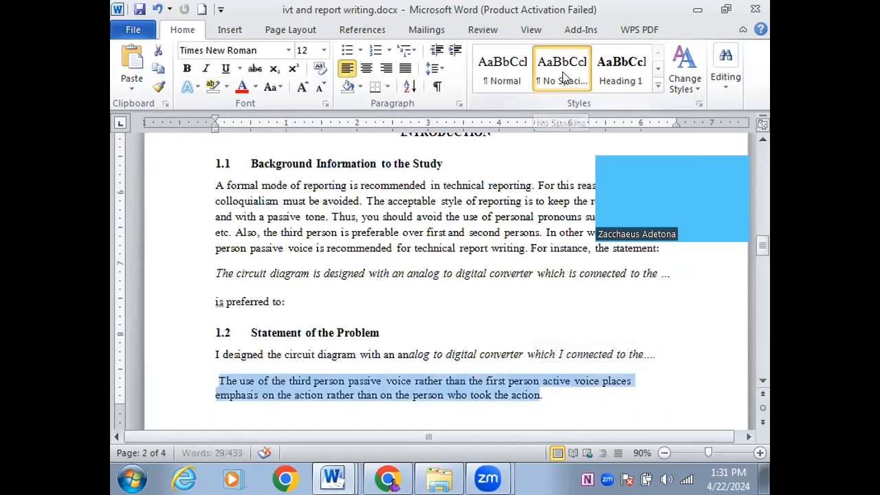
pyautogui.click(631, 64)
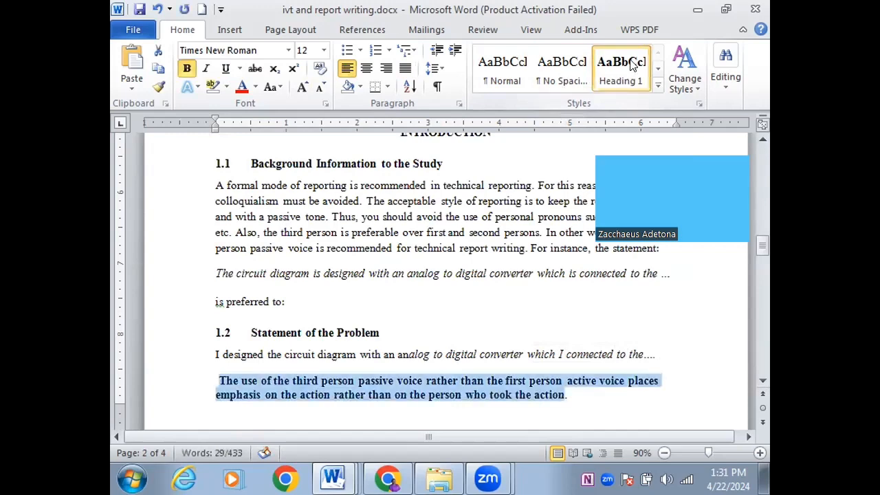
pyautogui.click(657, 86)
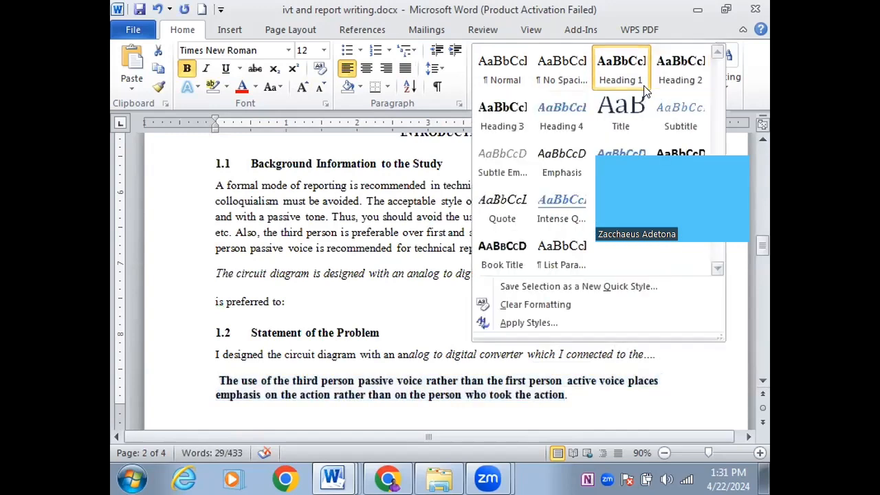
pyautogui.click(681, 74)
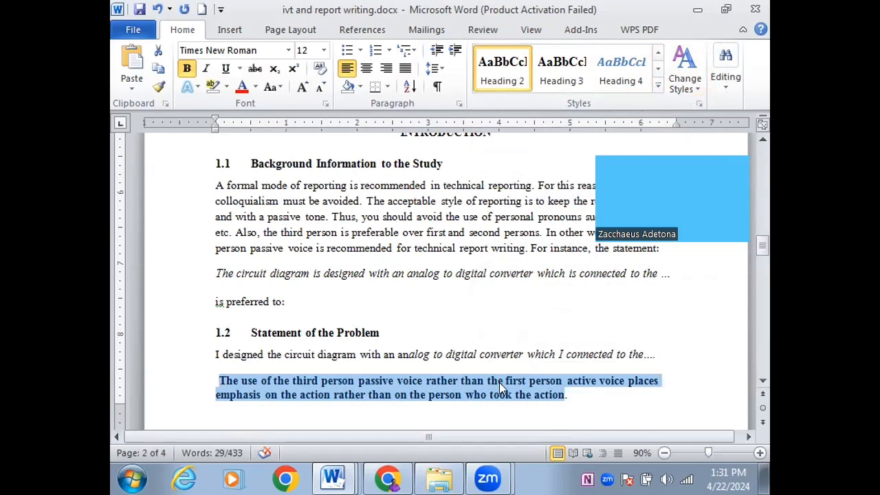
pyautogui.click(760, 334)
pyautogui.click(760, 334)
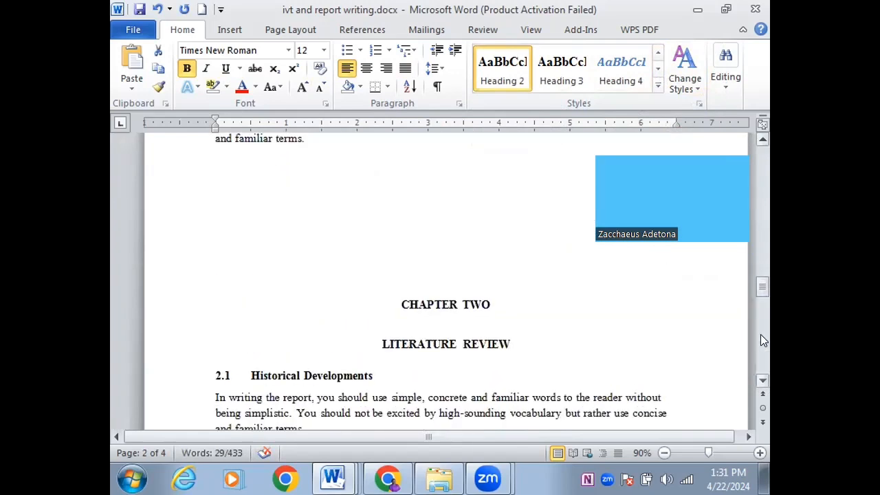
# Add a Heading 2 '2.3 Power Systems' after 2.2.2 and paste a body paragraph beneath it
pyautogui.click(760, 334)
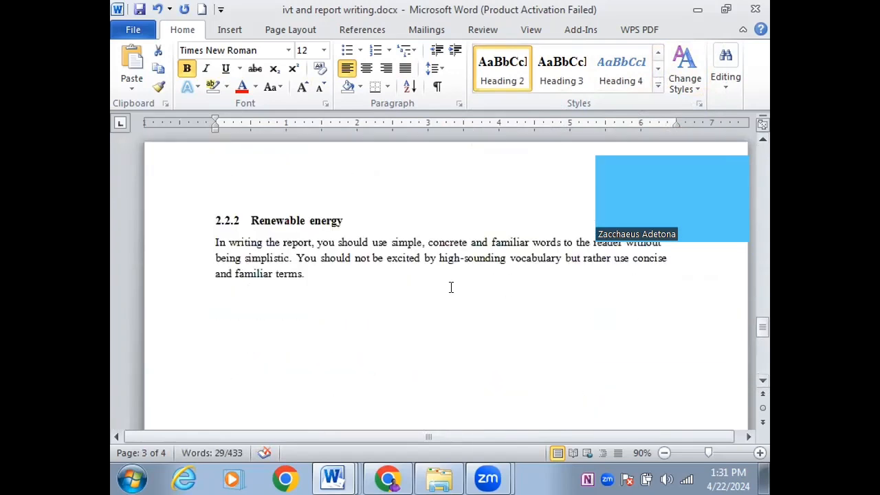
pyautogui.click(421, 315)
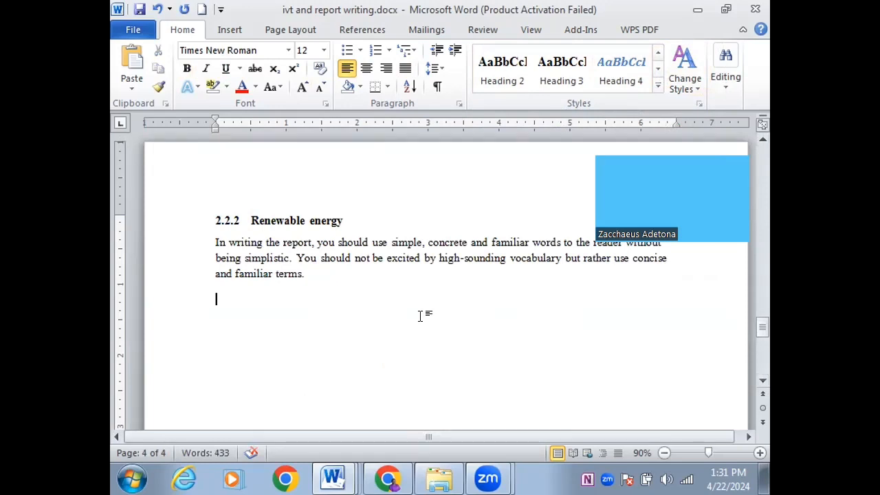
pyautogui.click(495, 75)
pyautogui.write('2.')
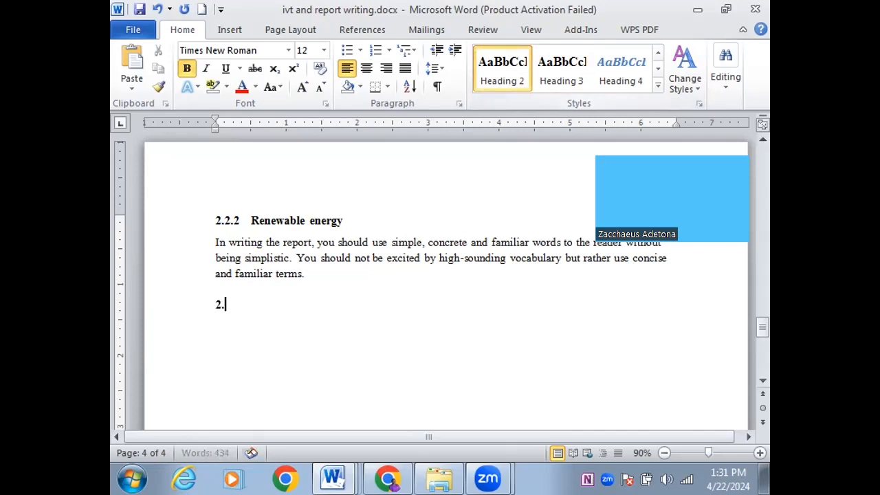
pyautogui.write('3')
pyautogui.press('Tab')
pyautogui.write('Power')
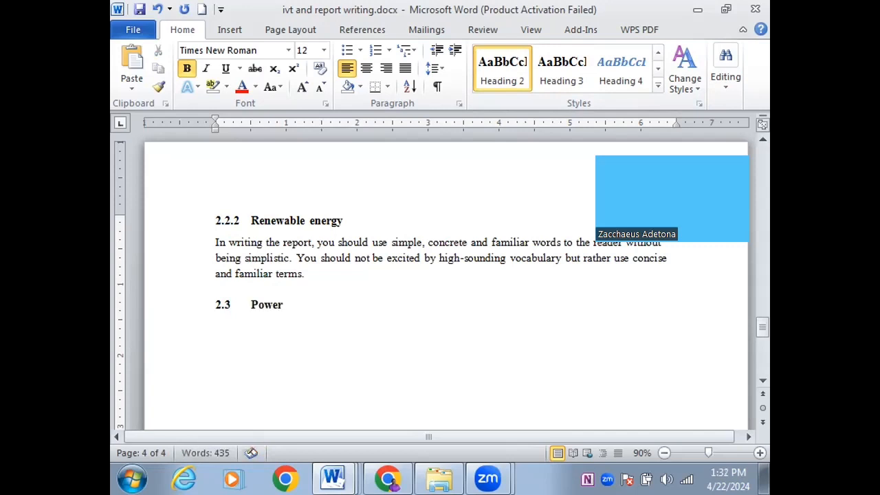
pyautogui.write(' Systems')
pyautogui.press('Return')
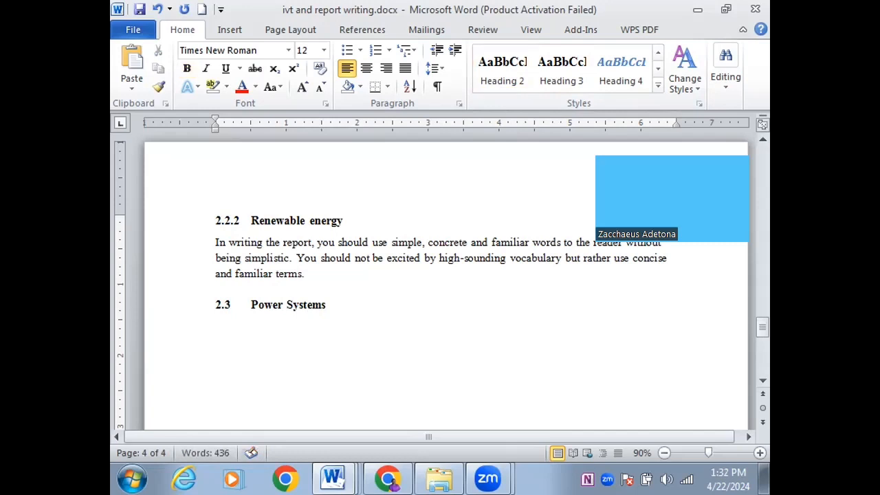
pyautogui.write('In writing the report, you should use simple, concrete and familiar words to the reader without being simplistic. You should not be excited by high-sounding vocabulary but rather use concise and familiar terms.')
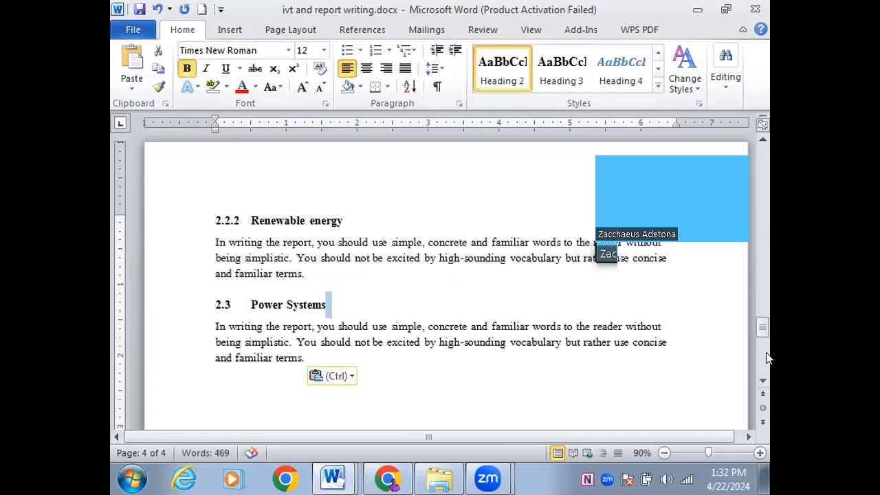
pyautogui.moveTo(763, 328); pyautogui.dragTo(722, 137)
# Update the entire table of contents and scroll through to check the 2.3 Power Systems entry
pyautogui.click(671, 305)
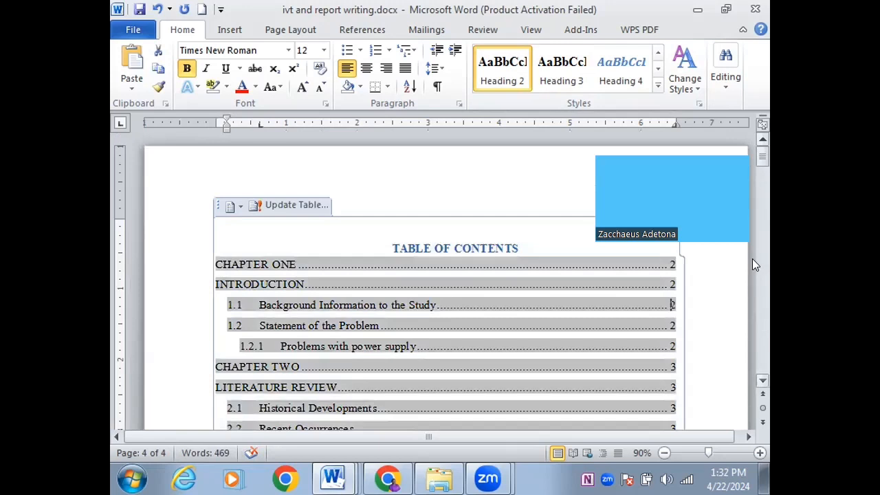
pyautogui.moveTo(761, 157)
pyautogui.mouseDown()
pyautogui.moveTo(761, 173)
pyautogui.moveTo(762, 157)
pyautogui.mouseUp()
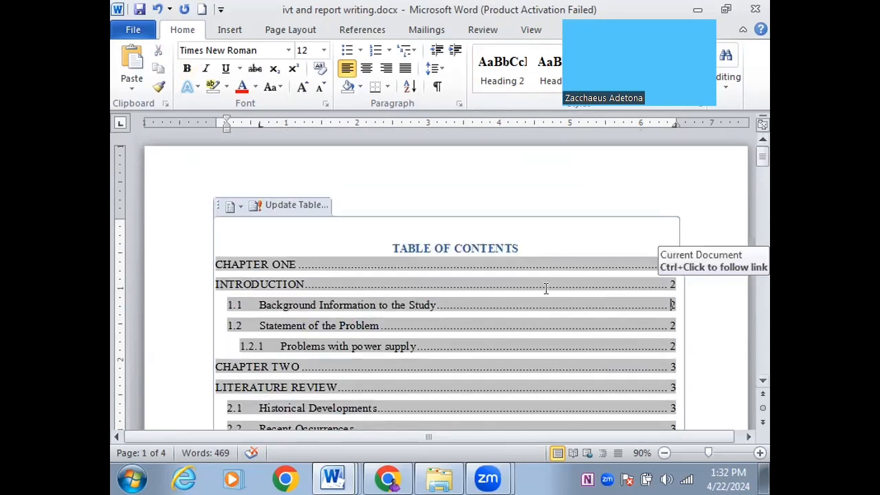
pyautogui.click(270, 206)
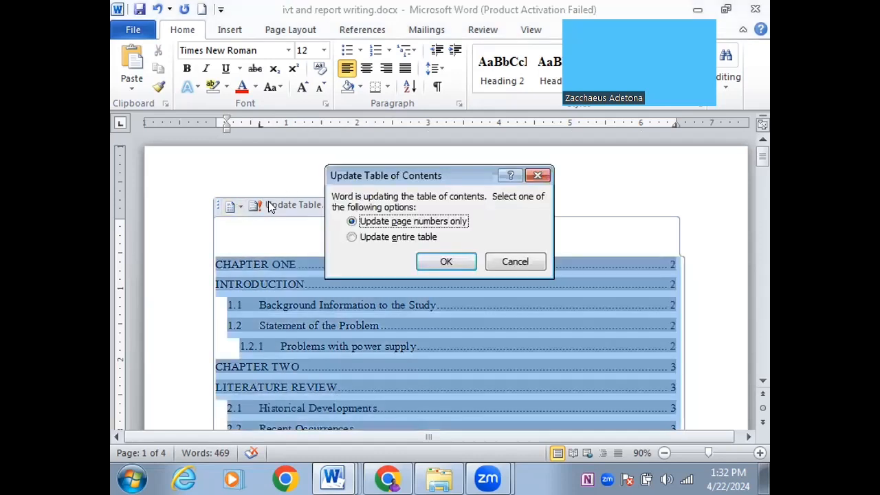
pyautogui.click(351, 238)
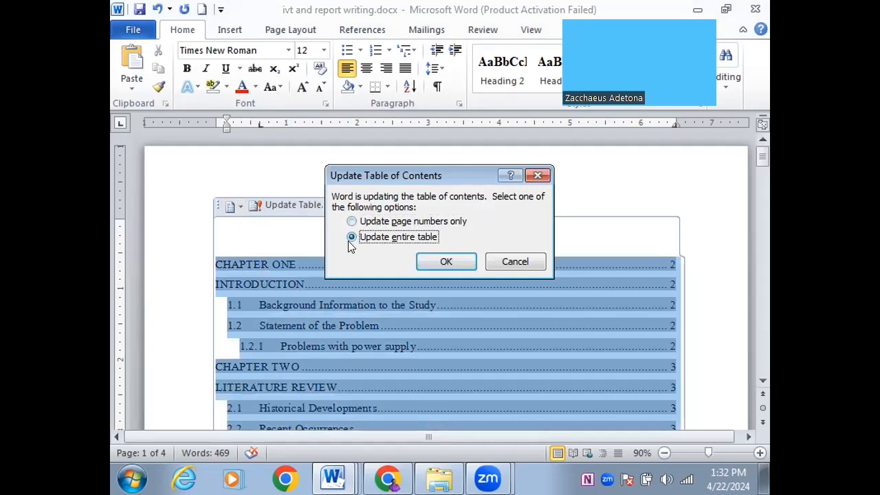
pyautogui.click(447, 263)
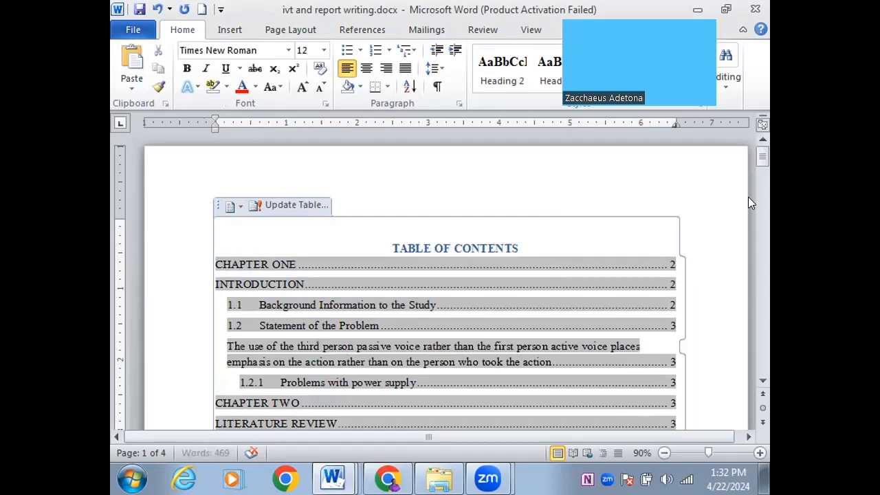
pyautogui.moveTo(760, 158); pyautogui.dragTo(761, 175)
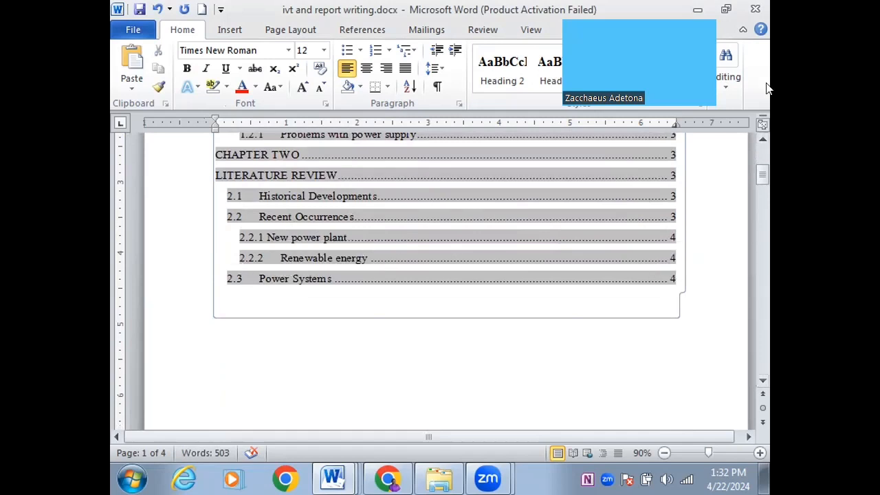
pyautogui.moveTo(756, 167); pyautogui.dragTo(746, 159)
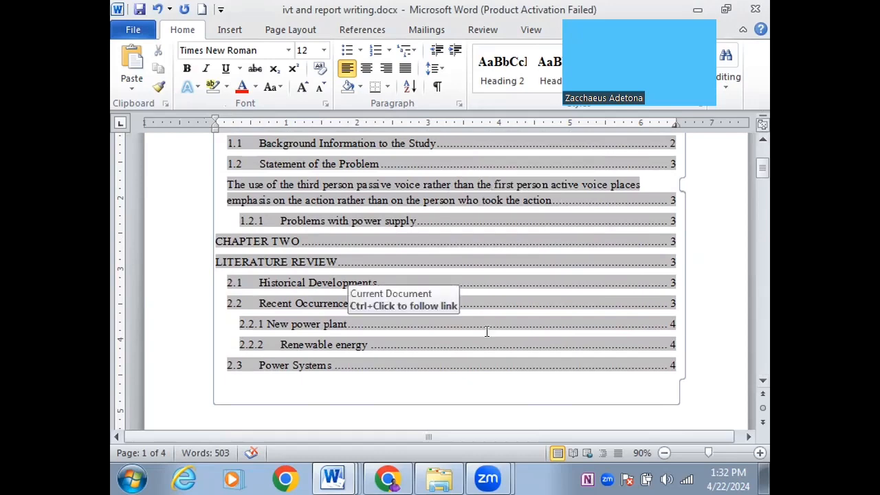
pyautogui.moveTo(761, 171); pyautogui.dragTo(764, 323)
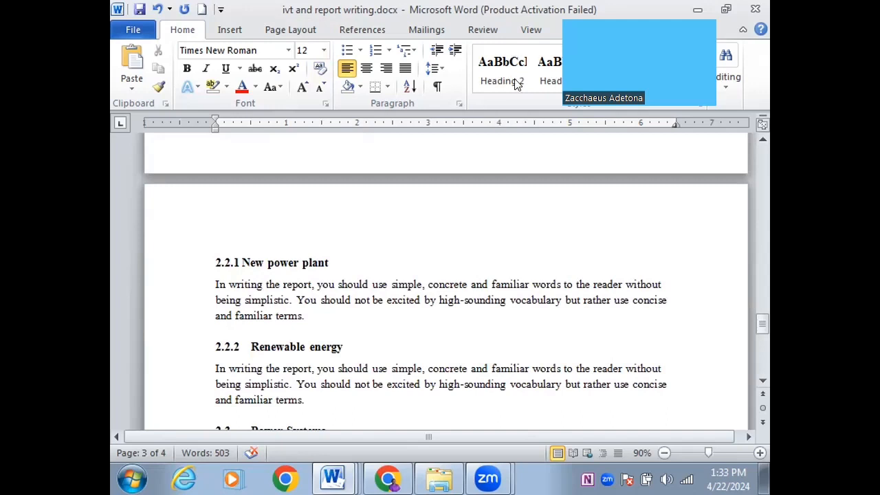
# Show the Navigation Pane with the headings list, widened so entries read fully
pyautogui.click(527, 32)
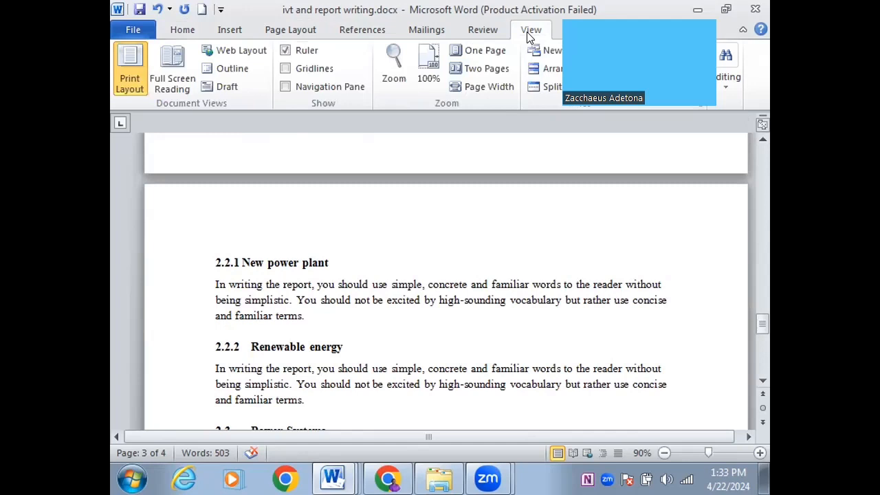
pyautogui.click(286, 88)
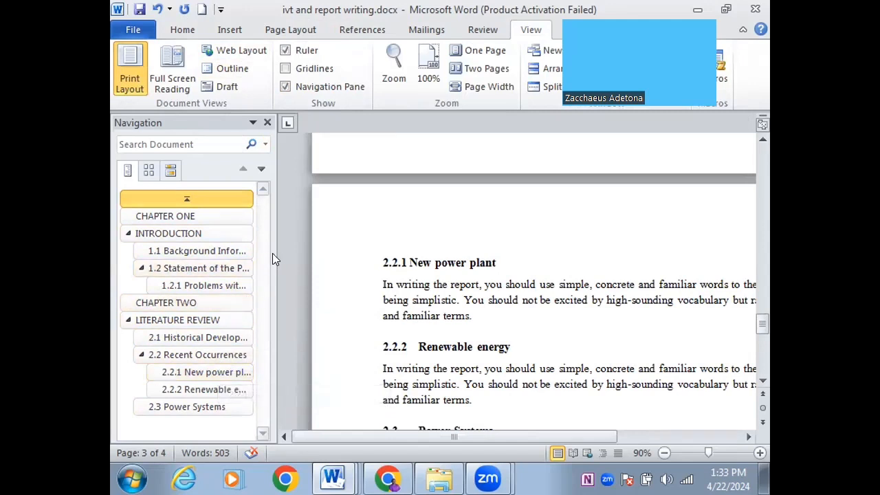
pyautogui.moveTo(273, 258)
pyautogui.mouseDown()
pyautogui.moveTo(371, 257)
pyautogui.moveTo(276, 269)
pyautogui.mouseUp()
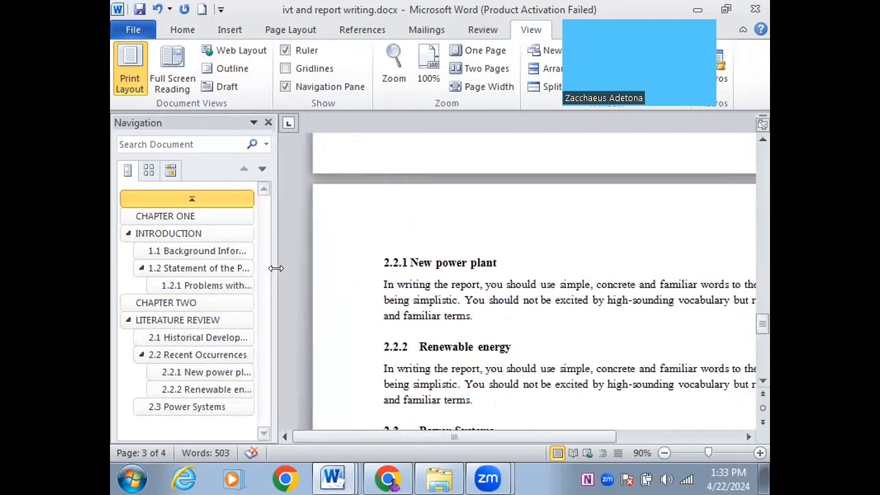
pyautogui.click(150, 170)
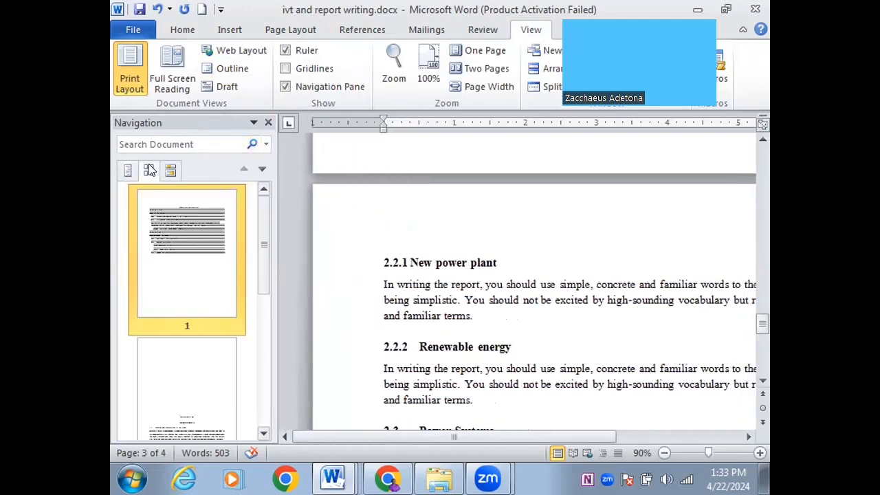
pyautogui.click(170, 170)
pyautogui.click(126, 171)
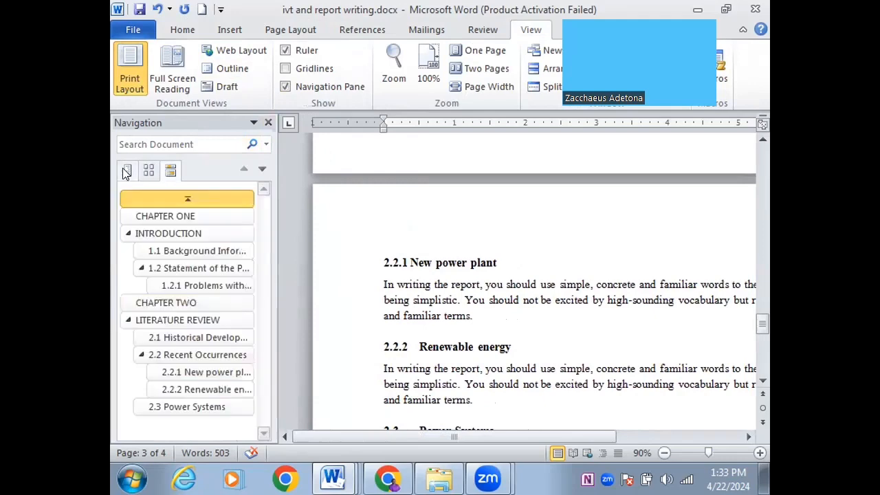
pyautogui.moveTo(761, 314); pyautogui.dragTo(766, 169)
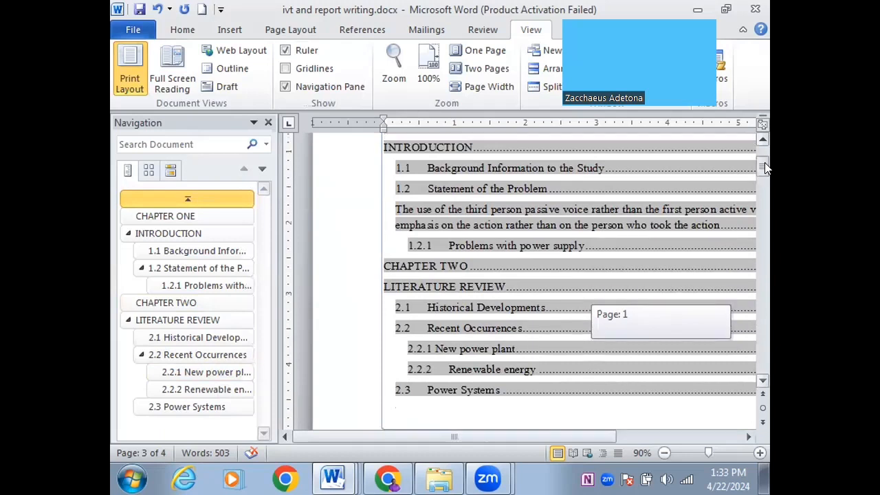
# Jump to section 1.2 via the contents and apply Normal to the bold passive-voice paragraph
pyautogui.click(473, 213)
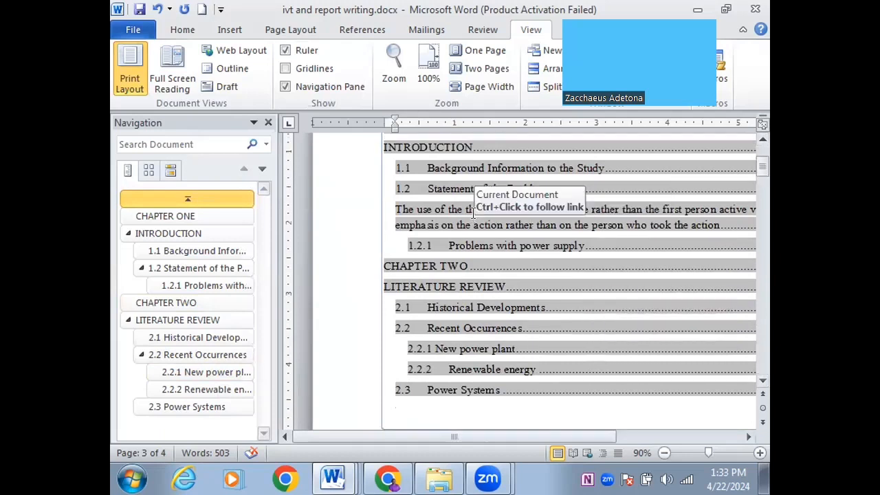
pyautogui.click(228, 264)
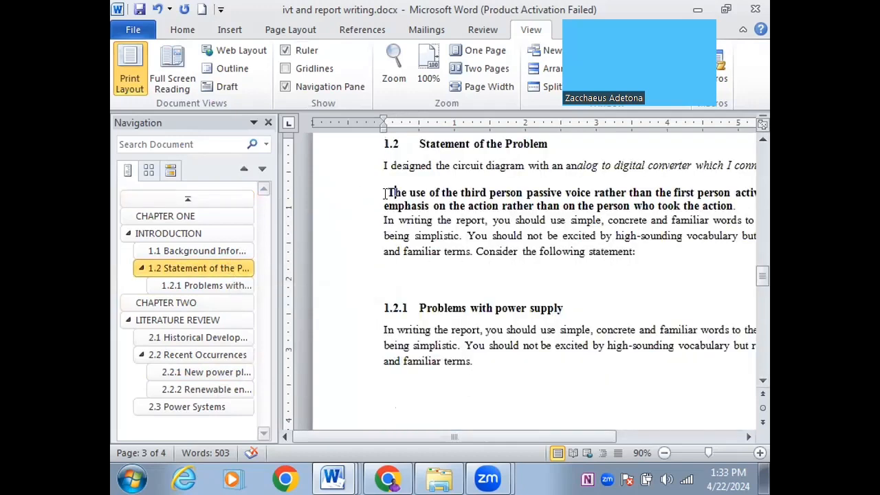
pyautogui.click(424, 194)
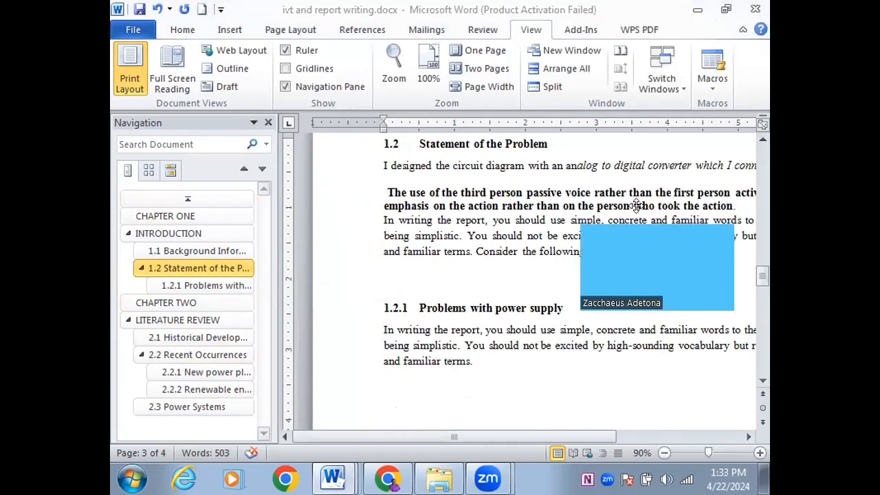
pyautogui.click(177, 26)
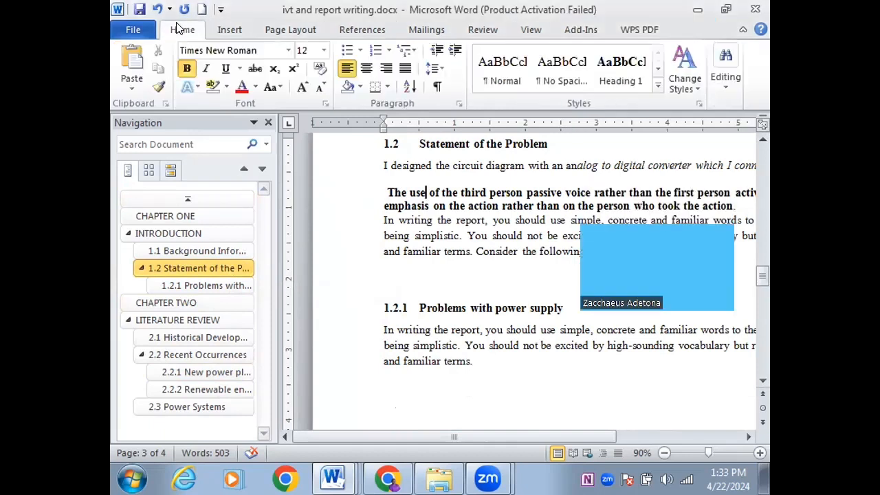
pyautogui.click(485, 71)
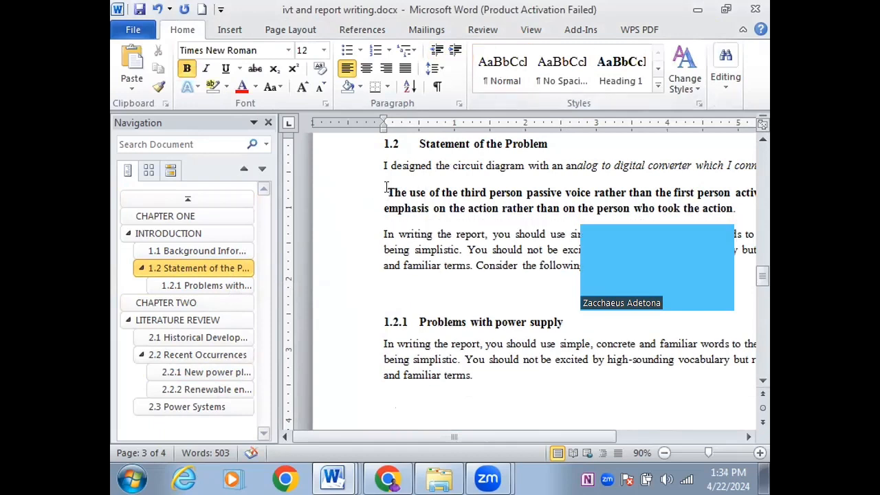
# Reselect the whole passive-voice paragraph, try No Spacing, then settle on Normal style
pyautogui.moveTo(386, 193); pyautogui.dragTo(737, 209)
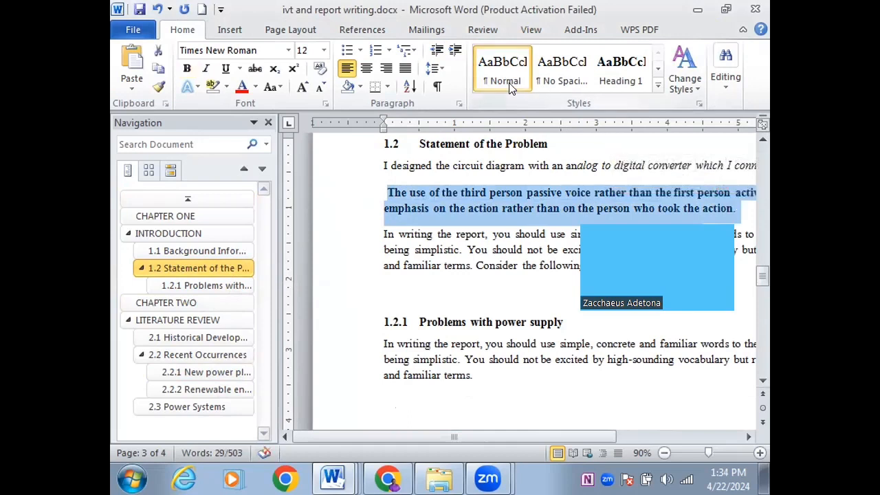
pyautogui.click(457, 248)
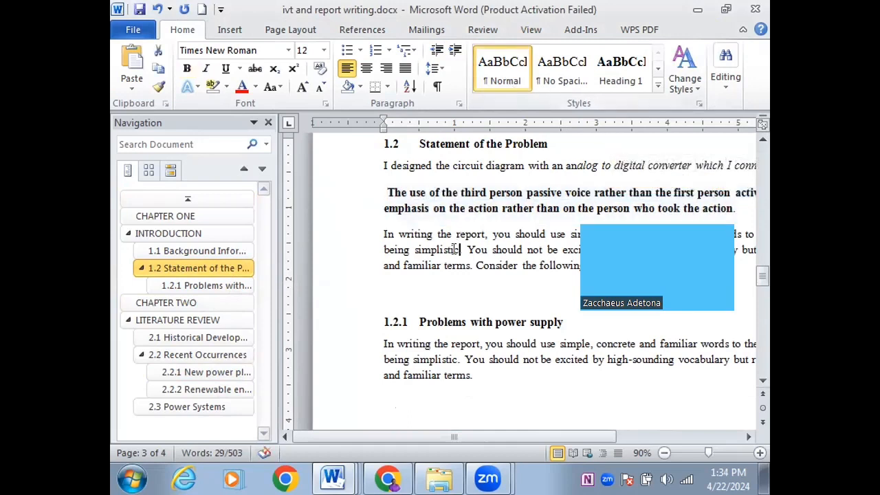
pyautogui.click(384, 192)
pyautogui.moveTo(384, 191); pyautogui.dragTo(735, 209)
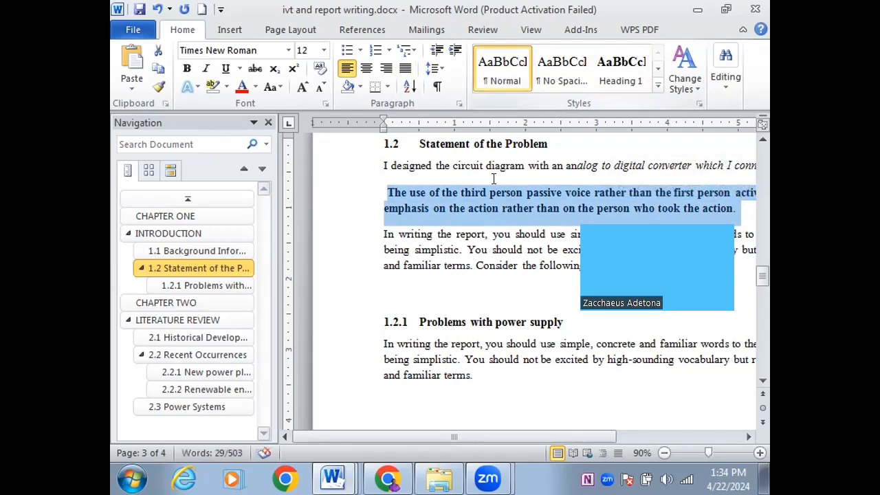
pyautogui.click(466, 233)
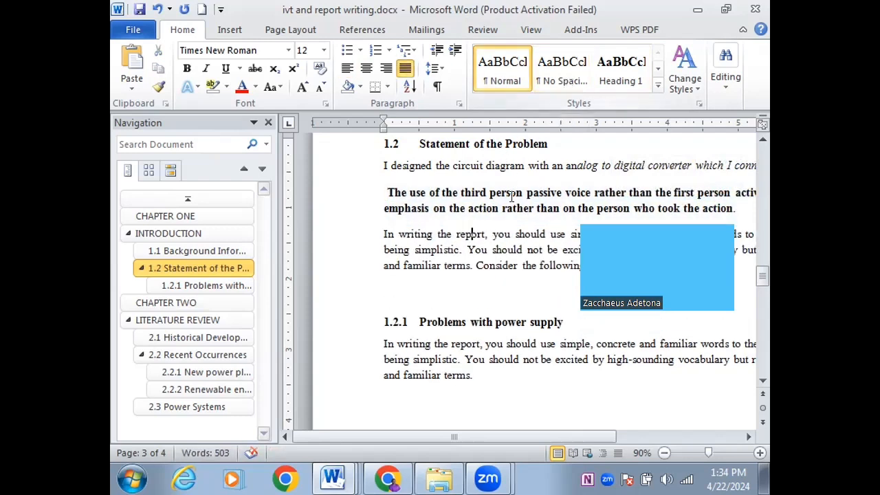
pyautogui.moveTo(381, 187); pyautogui.dragTo(635, 200)
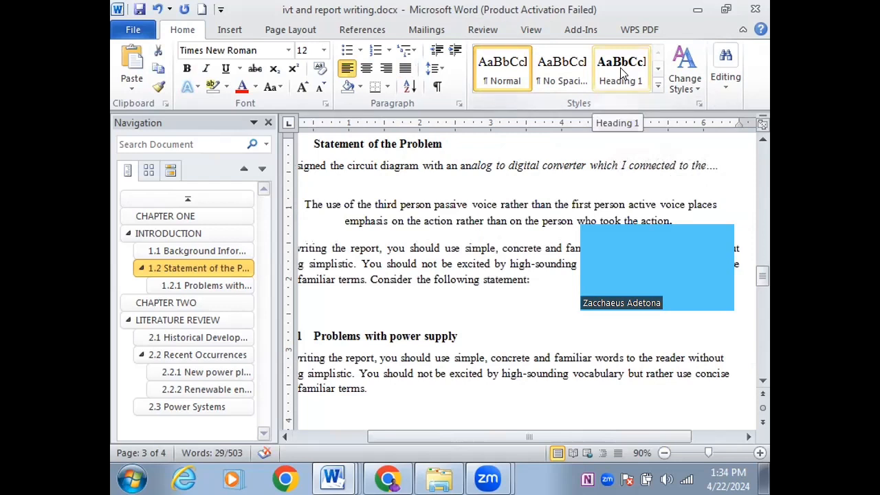
pyautogui.click(562, 75)
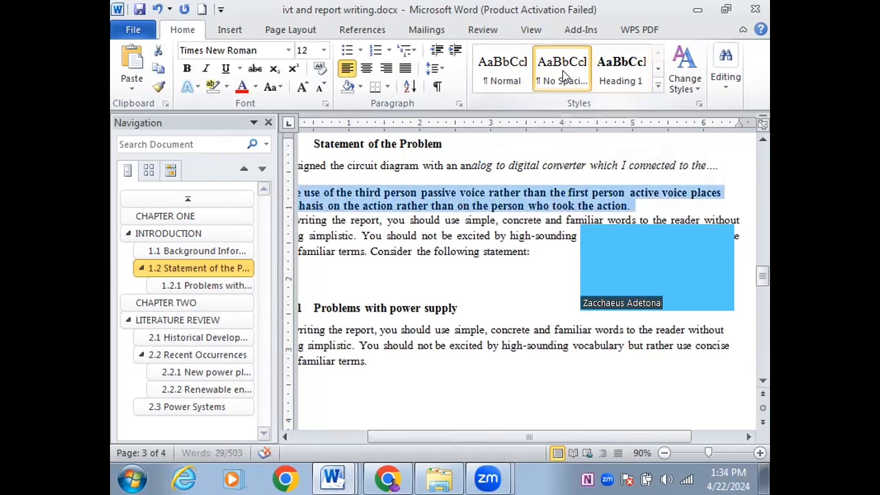
pyautogui.click(502, 72)
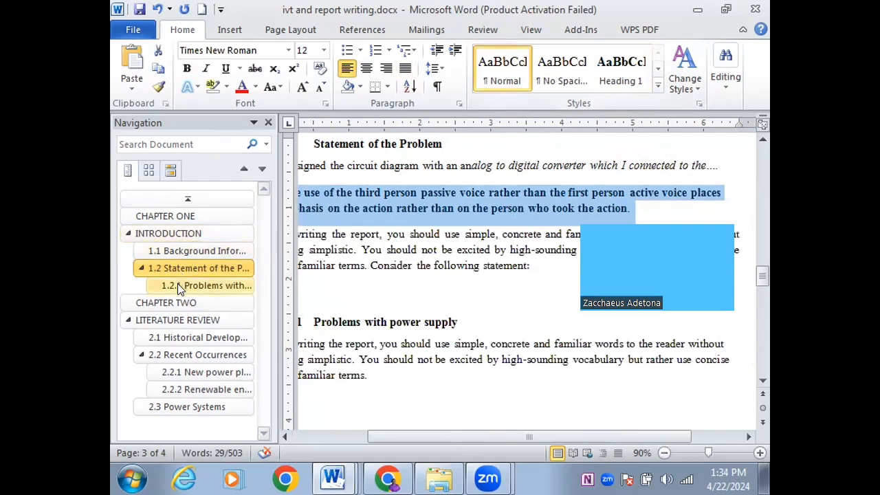
pyautogui.click(763, 157)
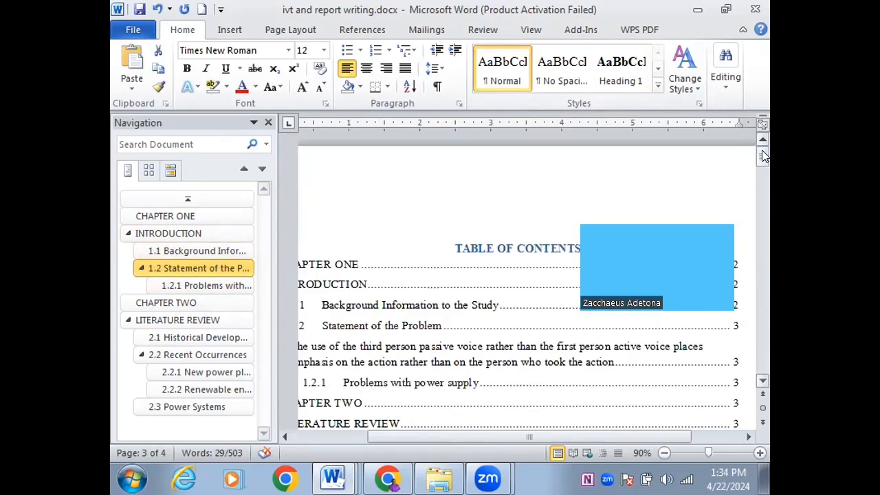
# Update the Table of Contents
pyautogui.click(481, 264)
pyautogui.click(349, 202)
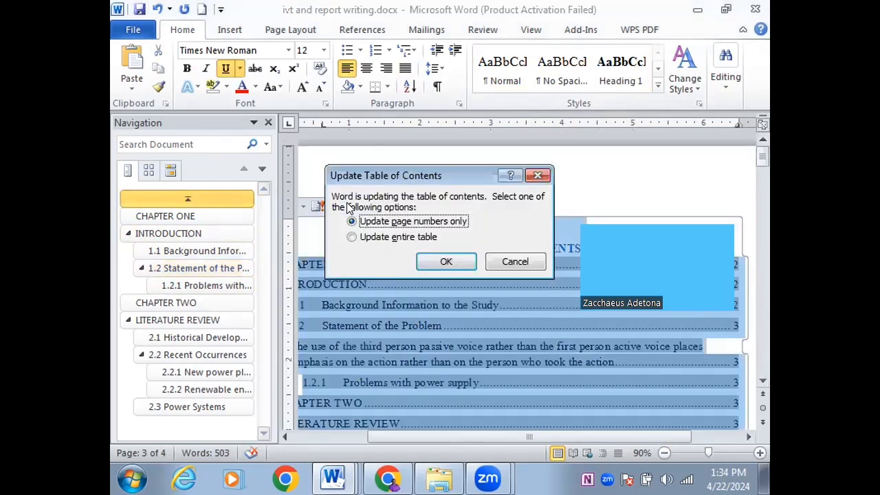
pyautogui.click(423, 237)
pyautogui.click(440, 261)
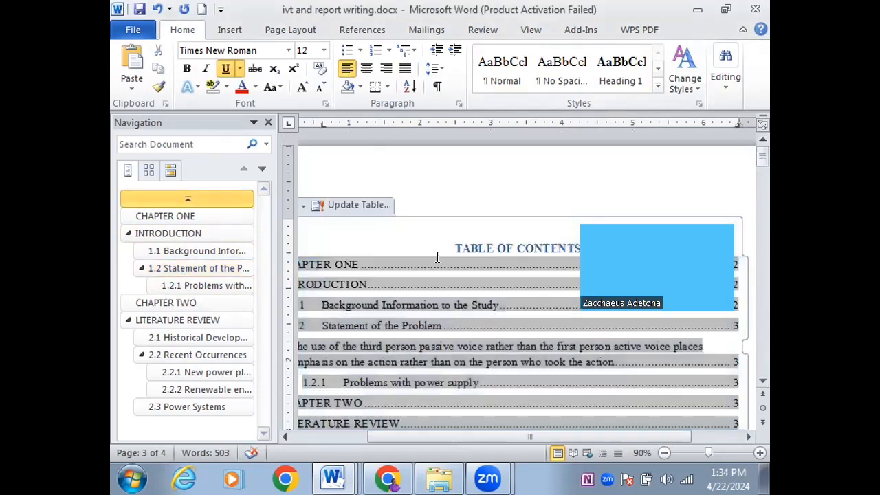
# Check the passive-voice contents entry, then select the bold paragraph in section 1.2
pyautogui.click(345, 354)
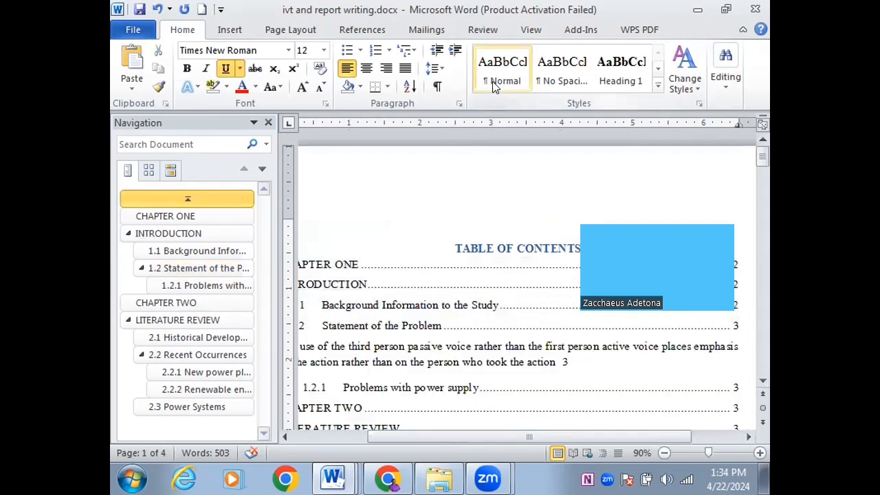
pyautogui.tripleClick(363, 347)
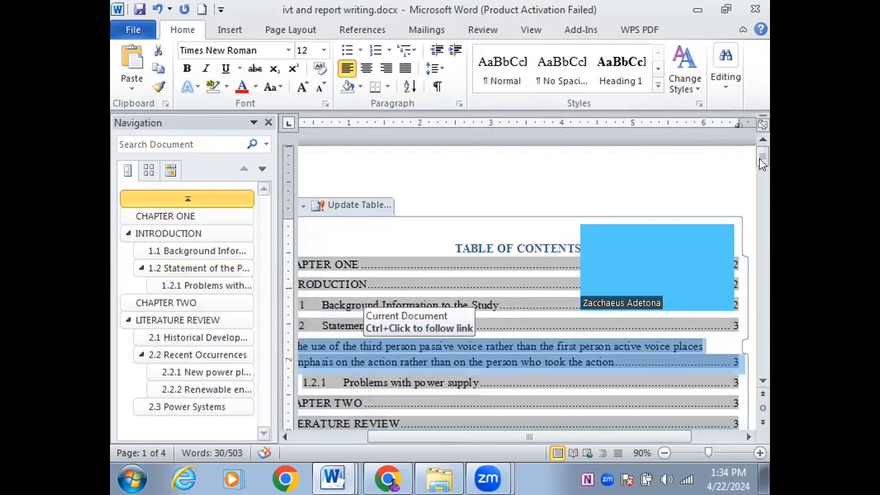
pyautogui.moveTo(760, 159); pyautogui.dragTo(760, 276)
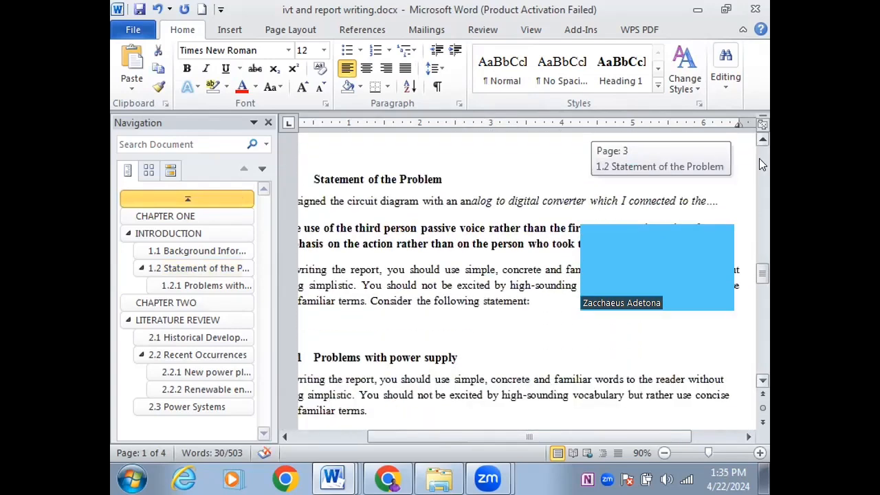
pyautogui.tripleClick(521, 233)
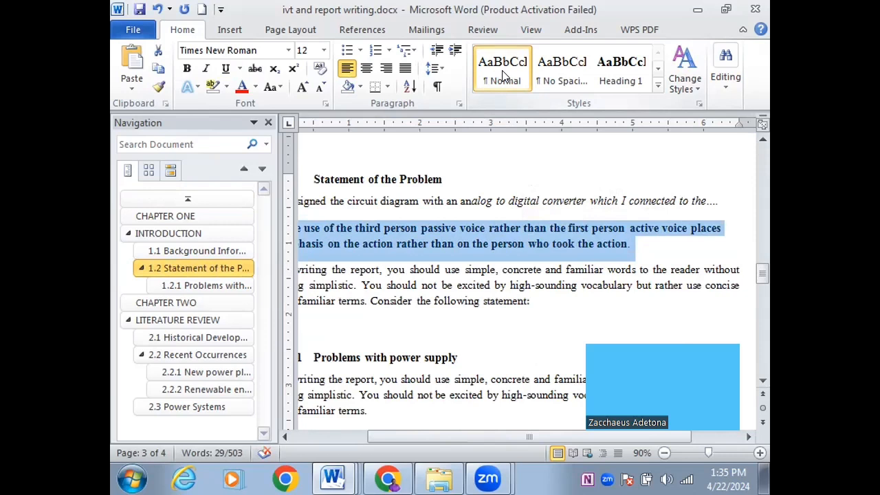
# Toggle the passive-voice paragraph between Heading 1 and Normal, leaving it as Normal
pyautogui.click(658, 86)
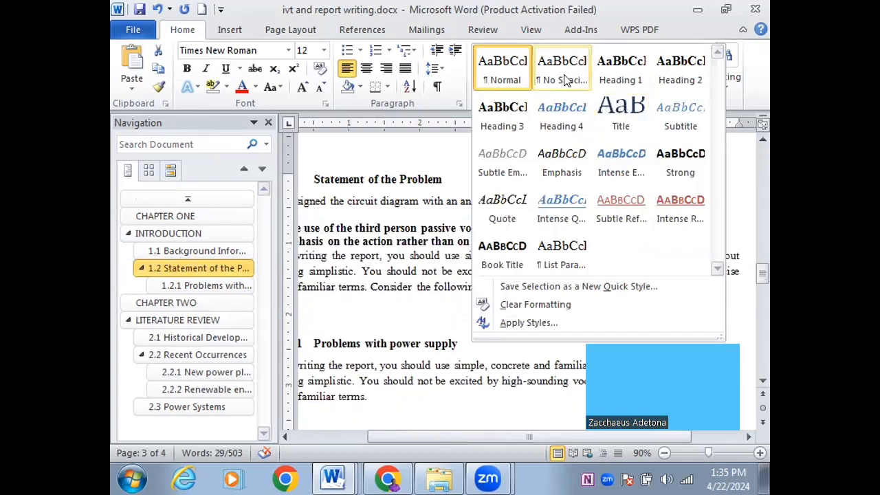
pyautogui.click(490, 86)
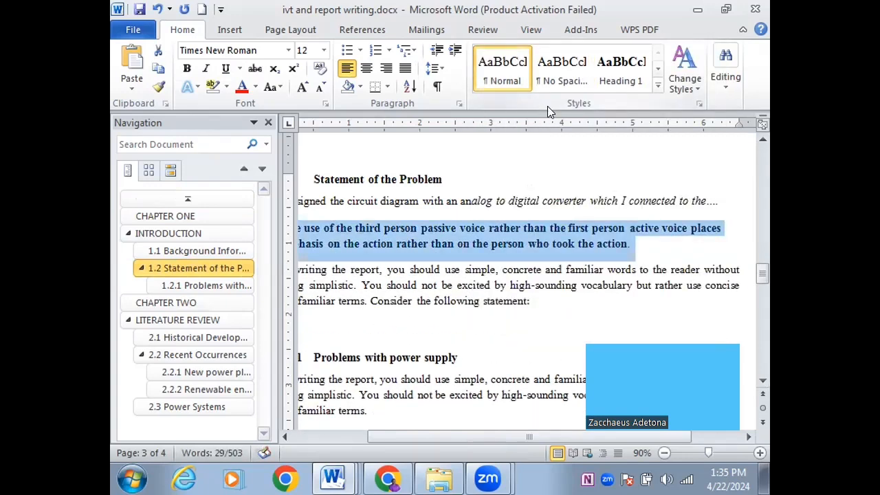
pyautogui.click(620, 71)
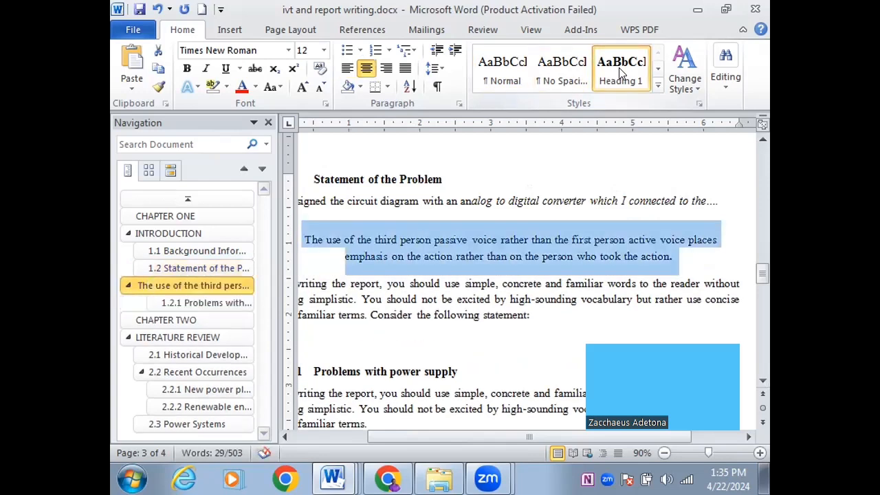
pyautogui.click(509, 69)
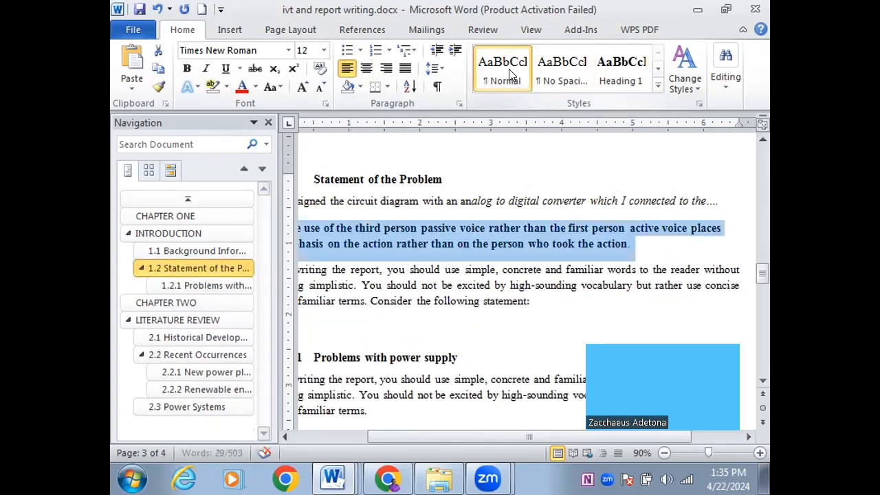
pyautogui.click(525, 261)
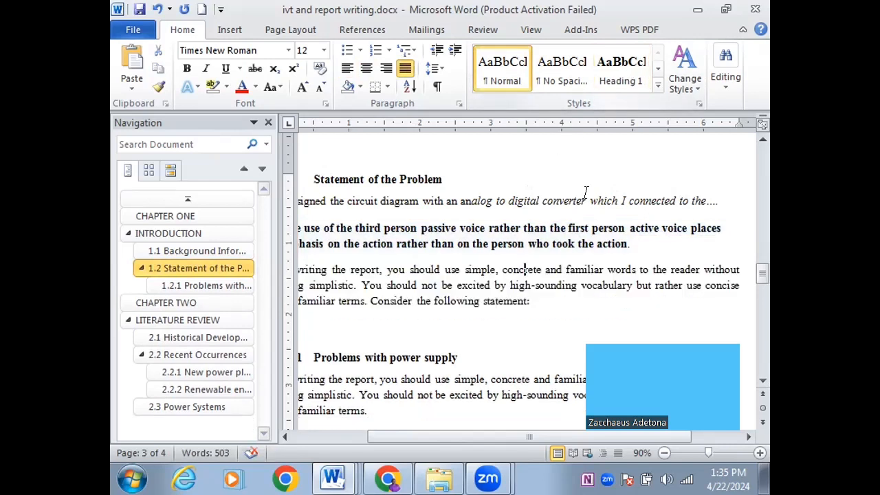
pyautogui.moveTo(631, 244); pyautogui.dragTo(302, 224)
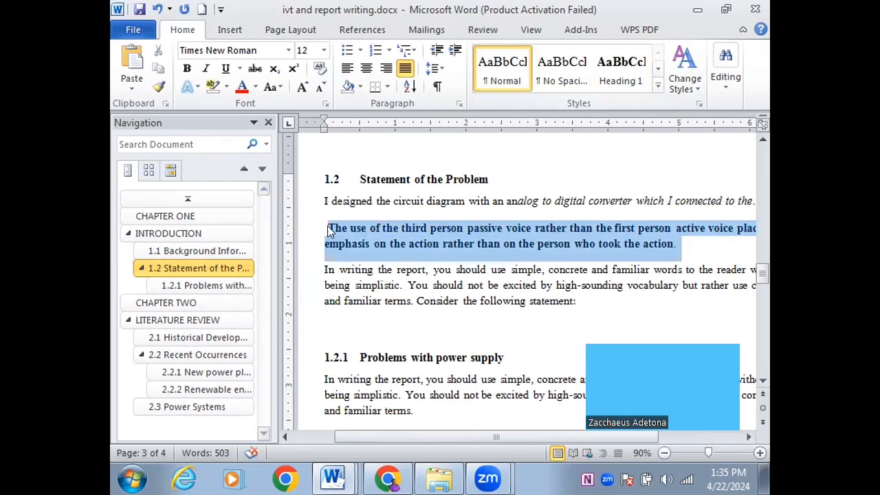
pyautogui.click(621, 69)
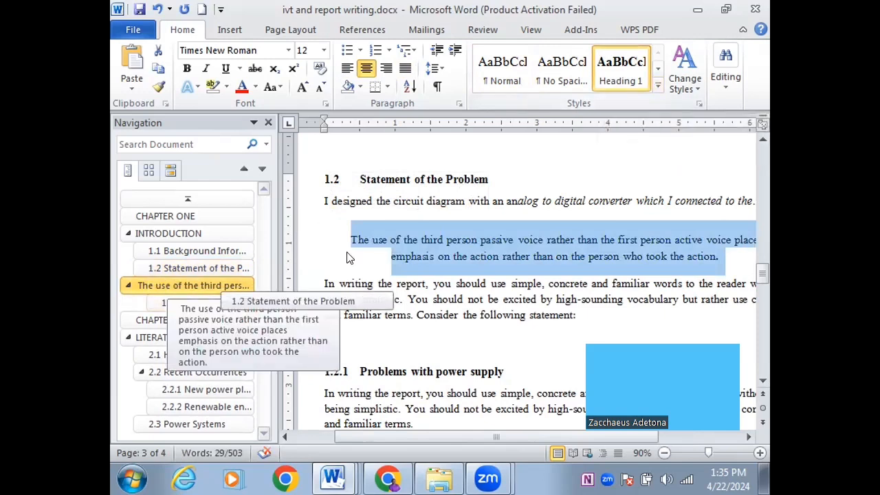
pyautogui.click(502, 73)
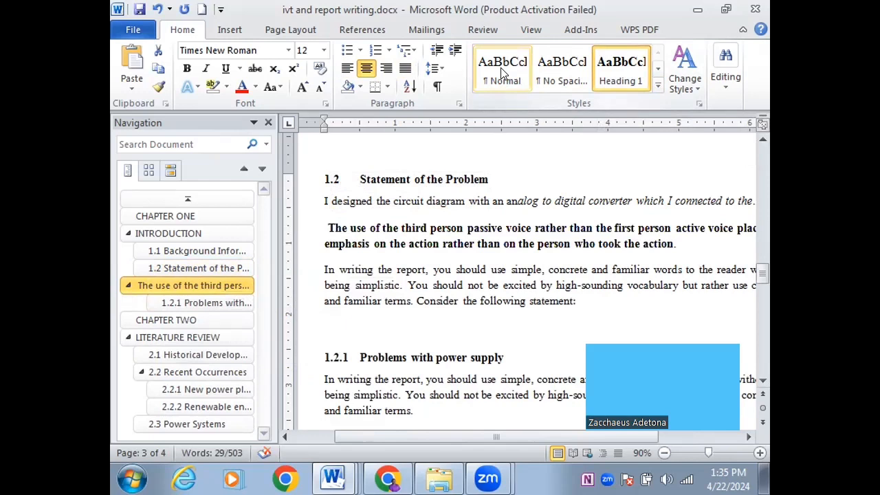
pyautogui.click(503, 73)
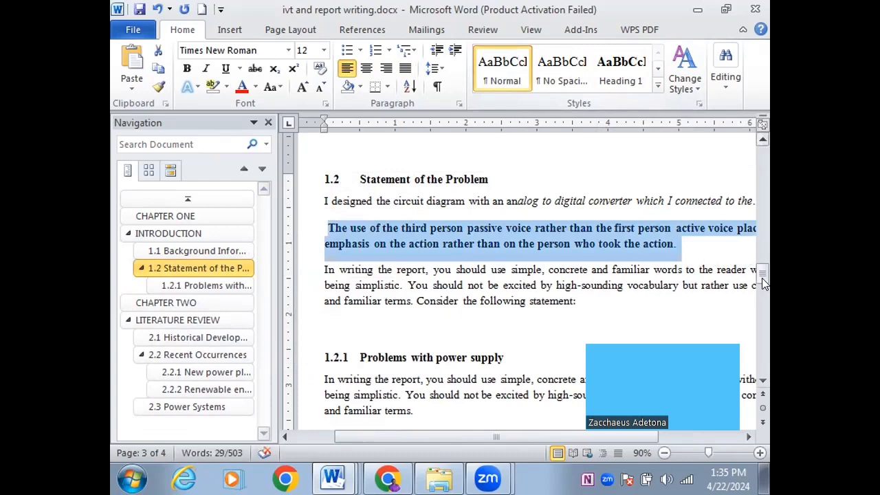
# Rebuild the entire Table of Contents once more
pyautogui.moveTo(761, 278); pyautogui.dragTo(762, 156)
pyautogui.click(479, 338)
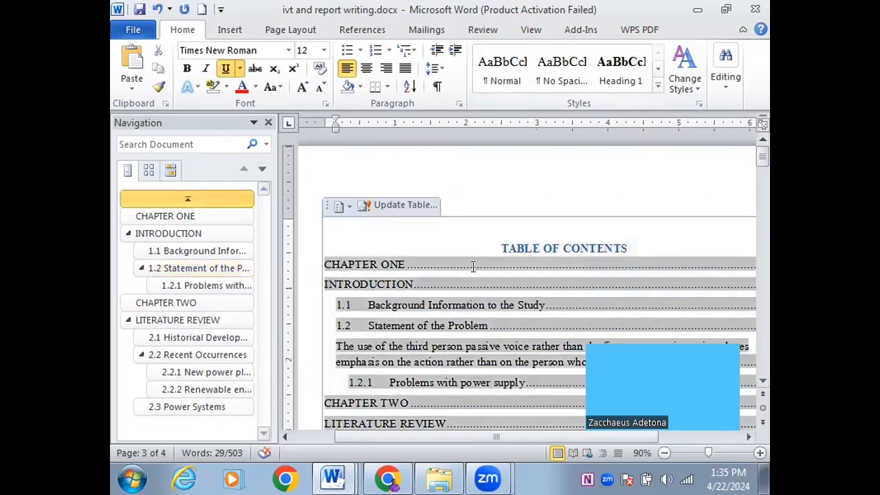
pyautogui.click(427, 200)
pyautogui.click(403, 237)
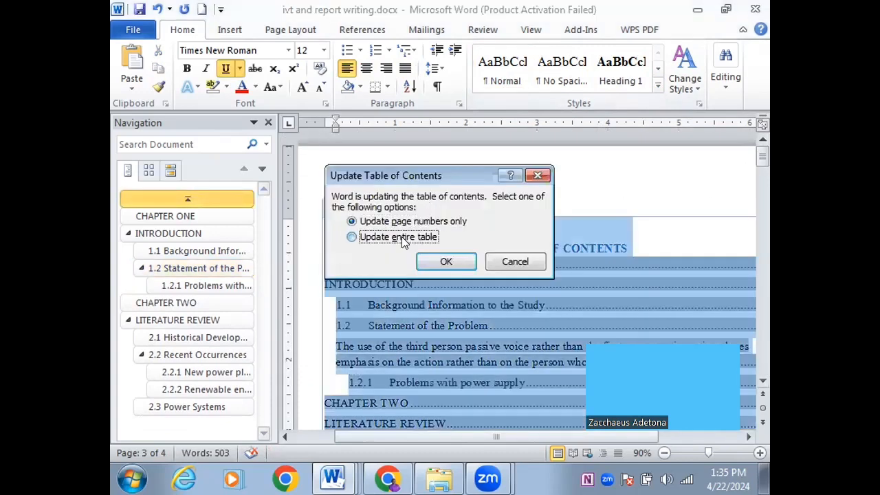
pyautogui.click(447, 262)
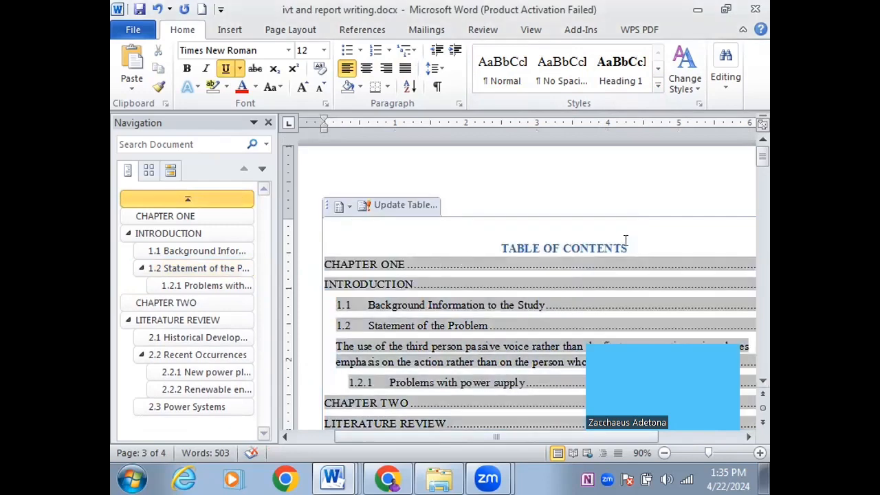
pyautogui.moveTo(761, 158)
pyautogui.mouseDown()
pyautogui.moveTo(761, 179)
pyautogui.moveTo(753, 165)
pyautogui.mouseUp()
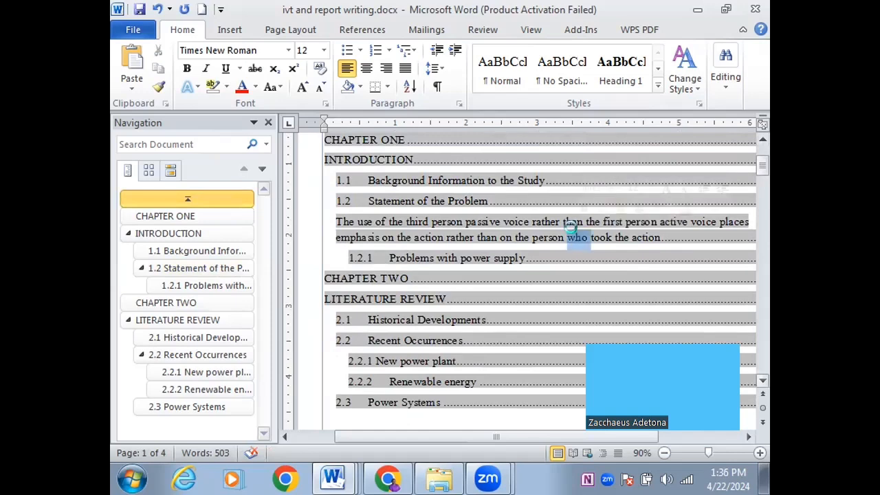
# Select the passive-voice entry in the contents and update only the table's page numbers
pyautogui.tripleClick(572, 231)
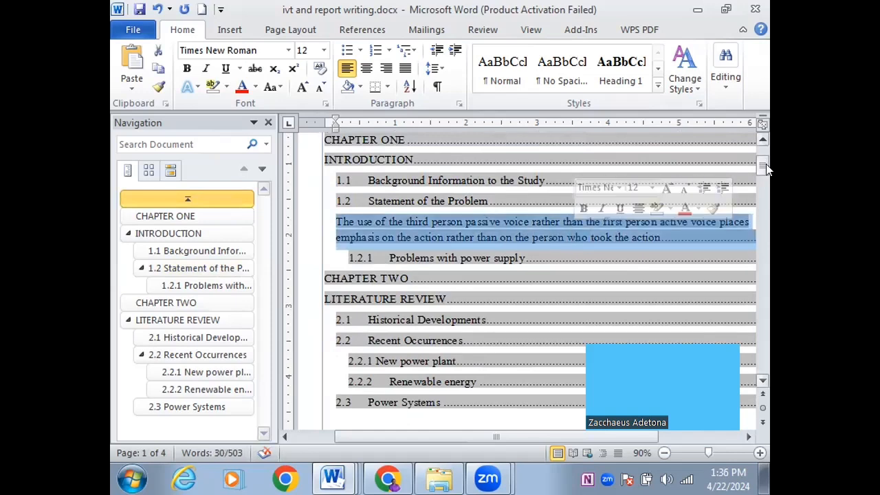
pyautogui.moveTo(767, 169); pyautogui.dragTo(763, 157)
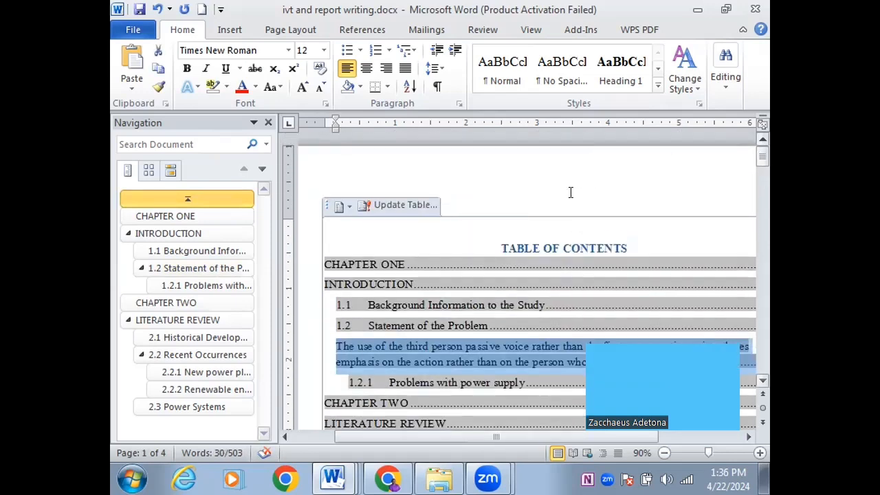
pyautogui.click(349, 207)
pyautogui.click(375, 205)
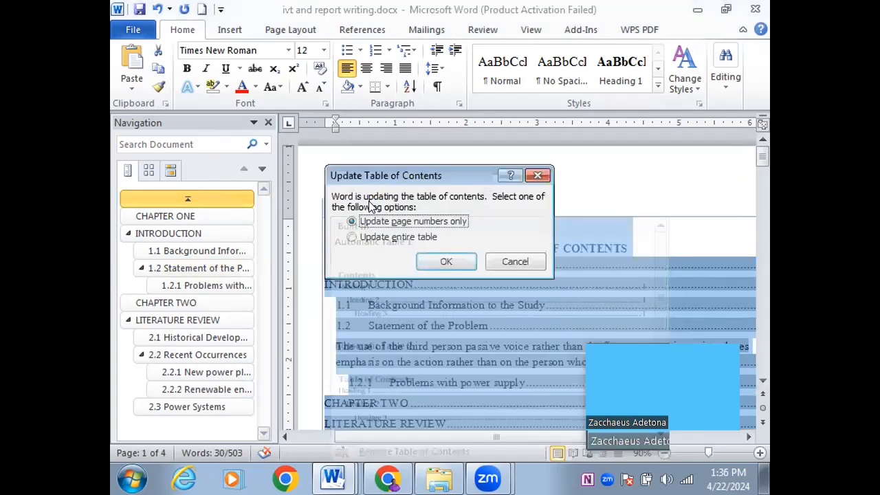
pyautogui.click(442, 261)
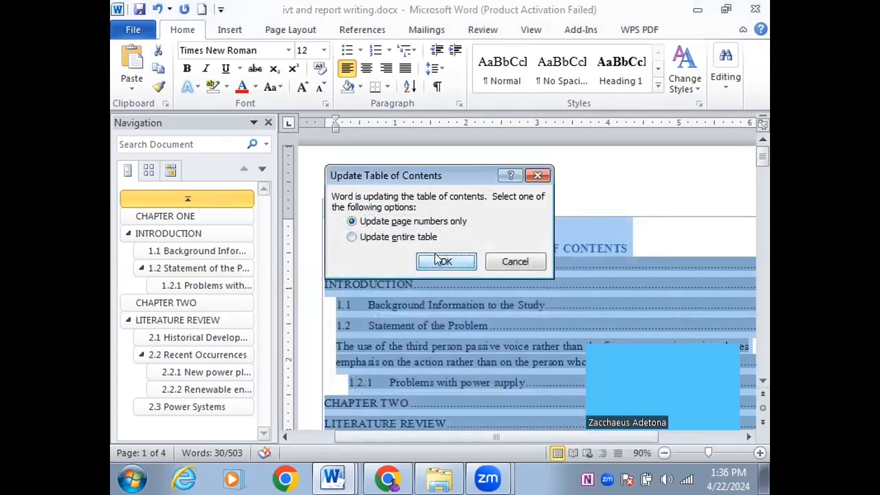
# Rebuild the entire table of contents and scroll down to page 2
pyautogui.click(367, 209)
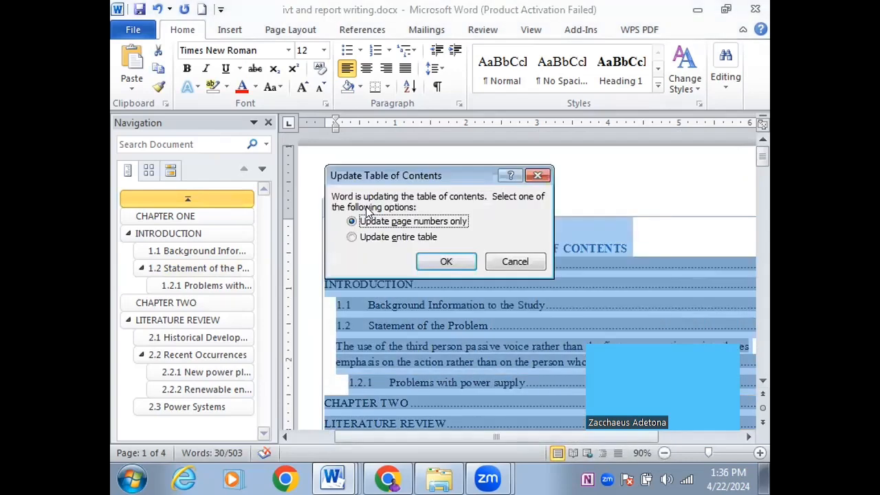
pyautogui.click(351, 238)
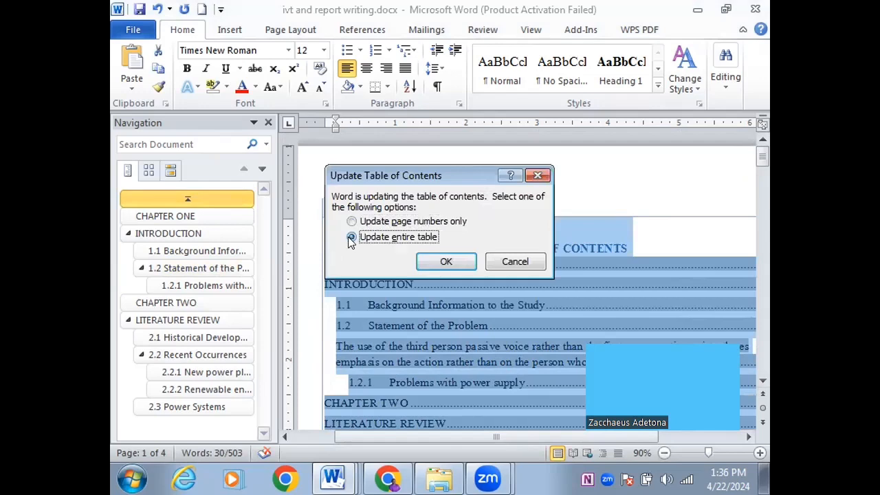
pyautogui.click(432, 259)
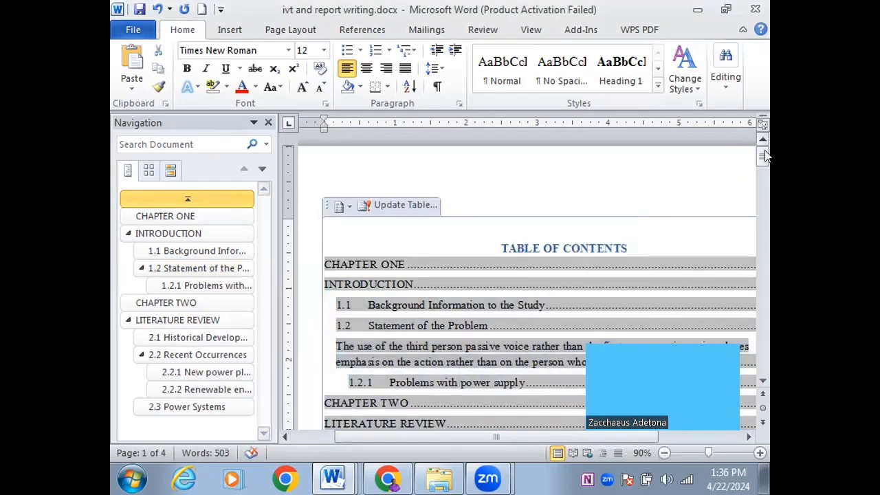
pyautogui.moveTo(763, 157); pyautogui.dragTo(764, 221)
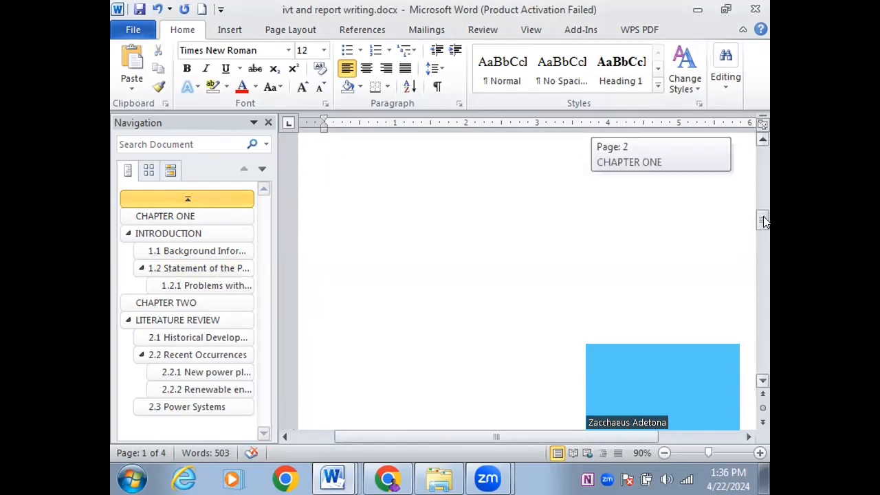
# Switch to ICT LECTURE IN REPORT WRITING.docx from the taskbar's list of open Word documents
pyautogui.click(333, 479)
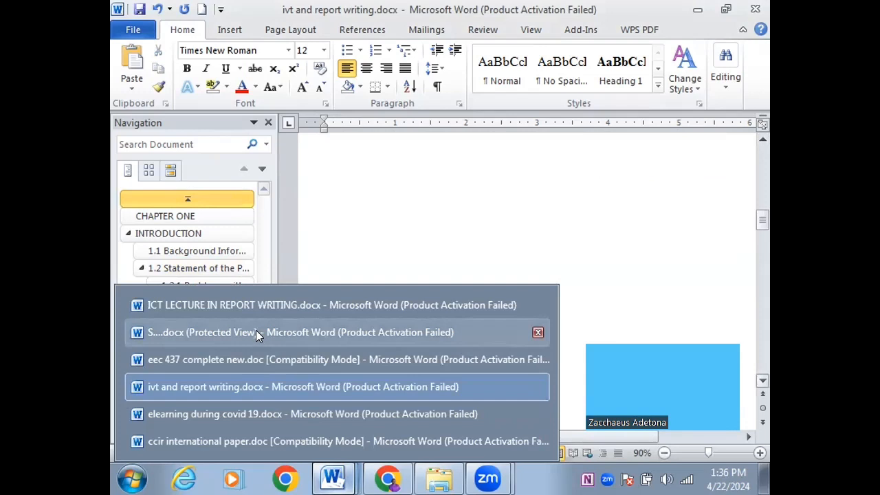
pyautogui.click(227, 304)
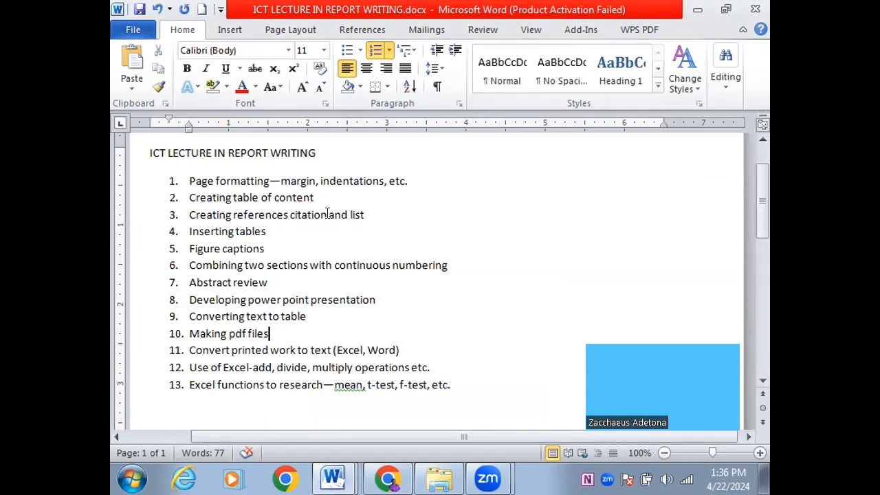
# Add an unnumbered line reading 'Word app' directly below item 3
pyautogui.click(387, 209)
pyautogui.press('Return')
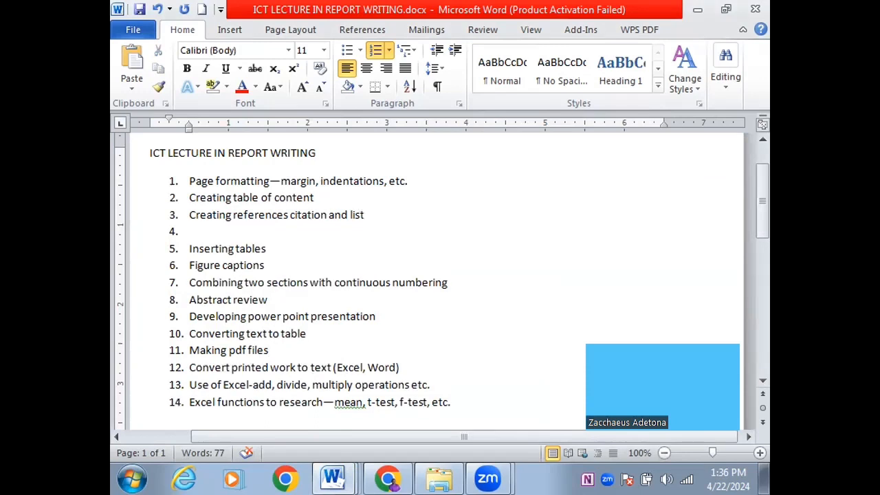
pyautogui.press('BackSpace')
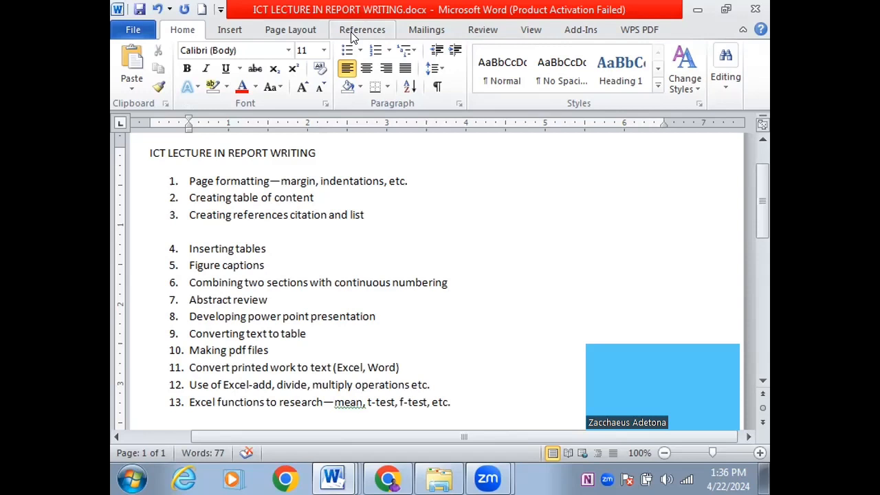
pyautogui.write('Word app')
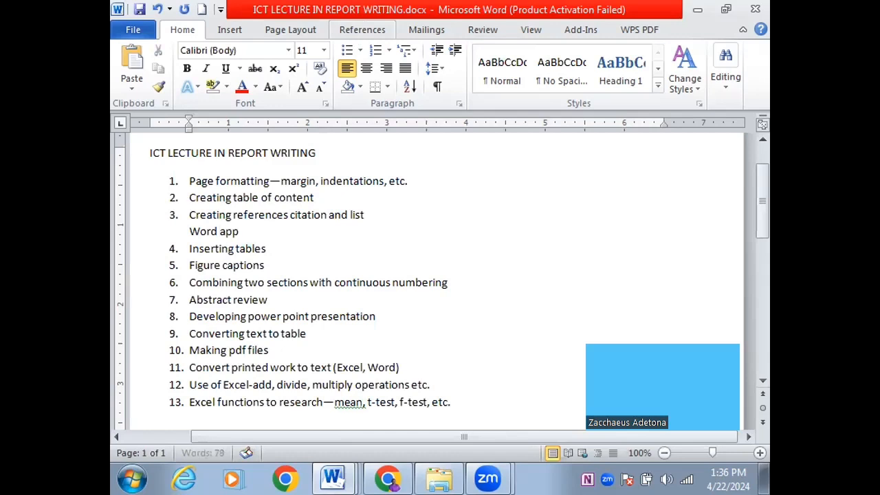
# Add a second unnumbered line 'One note or mendeley referencing' and select both new lines
pyautogui.press('Return')
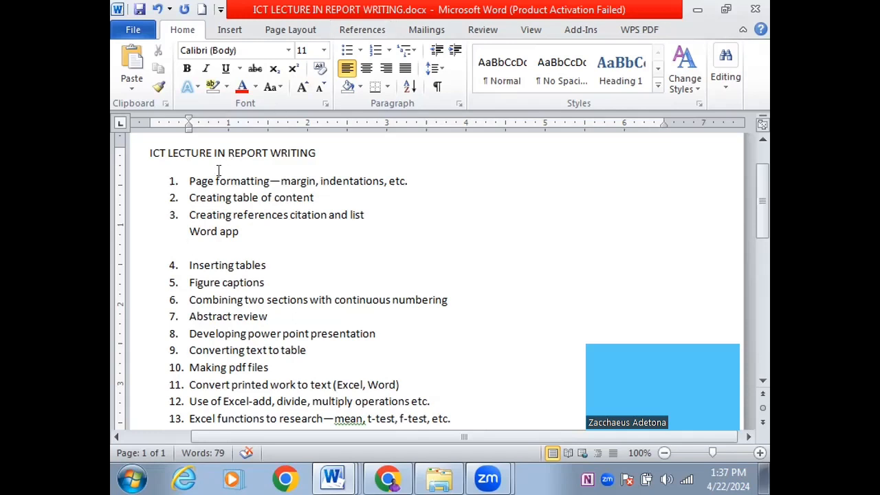
pyautogui.write('One no')
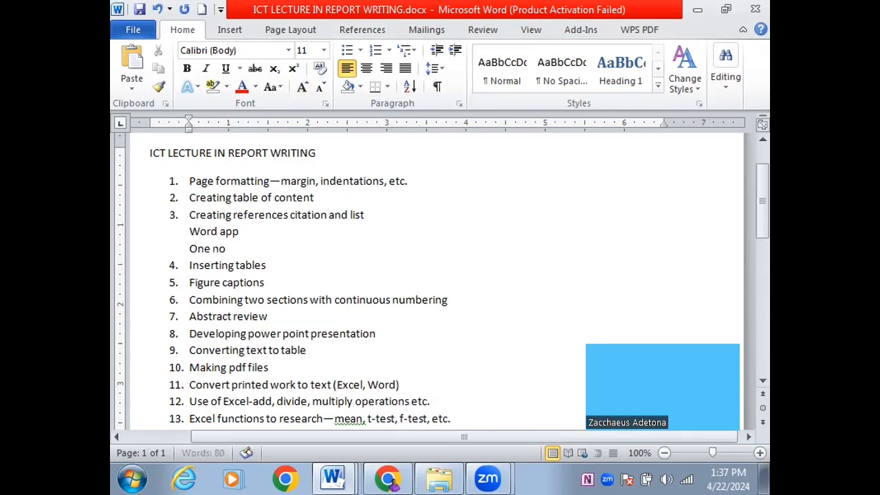
pyautogui.write('te or')
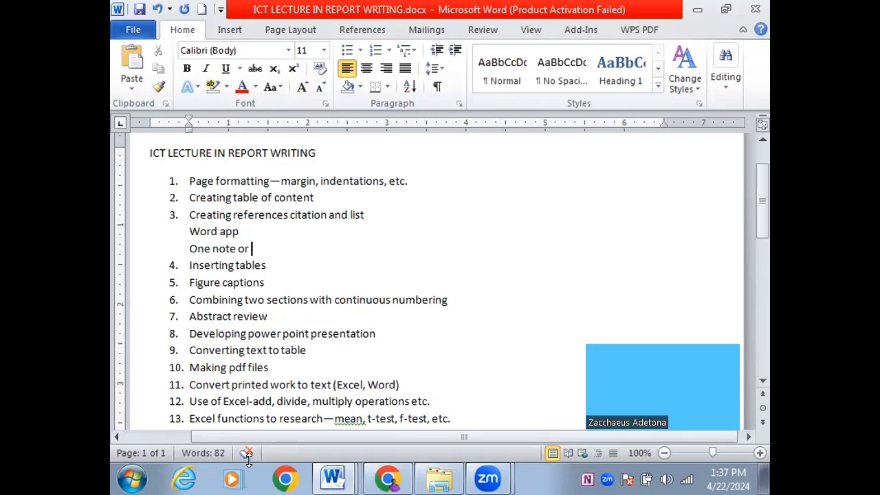
pyautogui.write('mendeley')
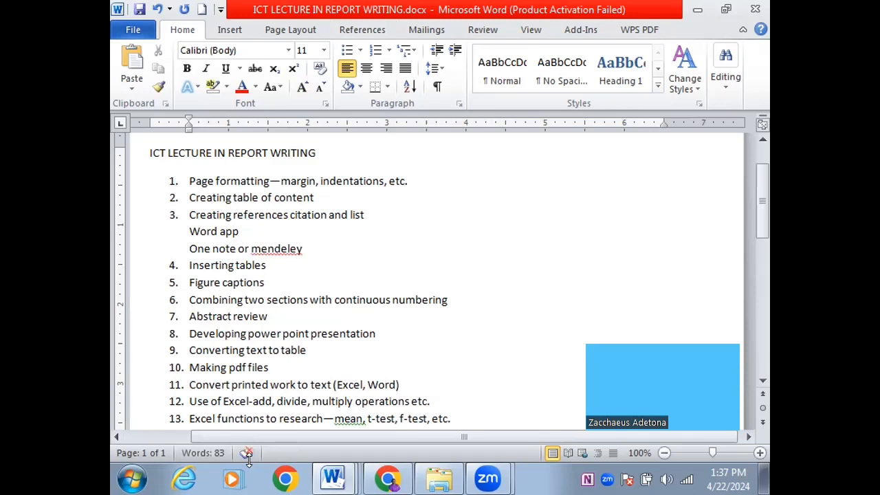
pyautogui.write(' referencin')
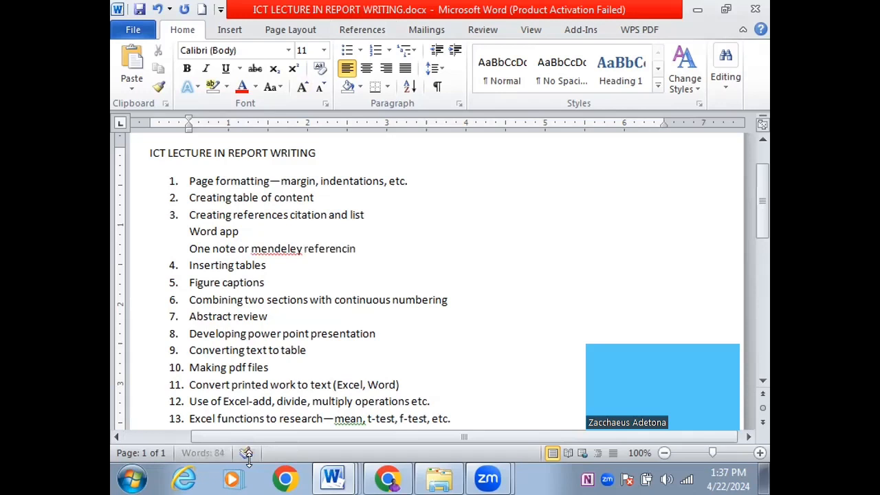
pyautogui.write('g')
pyautogui.moveTo(189, 248); pyautogui.dragTo(356, 249)
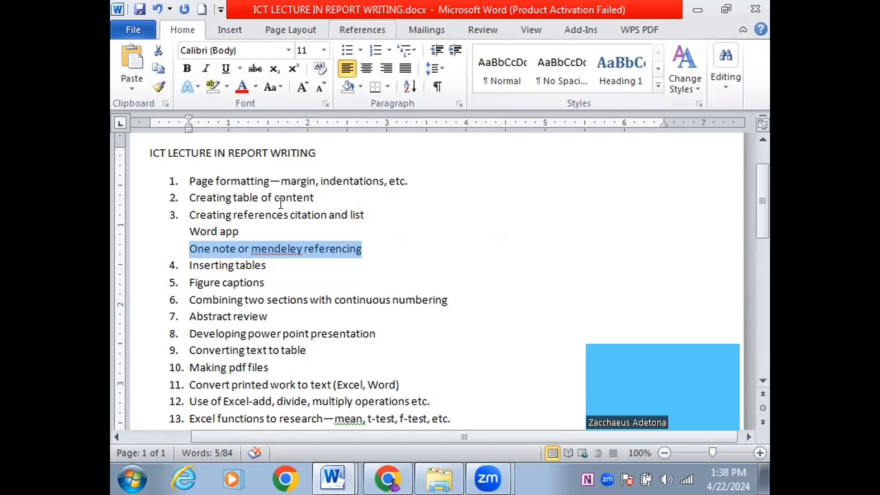
pyautogui.moveTo(240, 232); pyautogui.dragTo(190, 232)
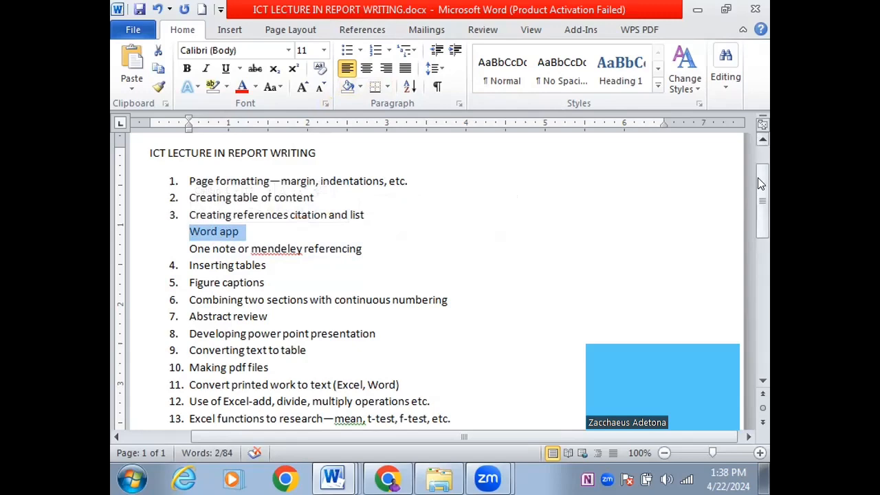
pyautogui.moveTo(759, 182); pyautogui.dragTo(750, 154)
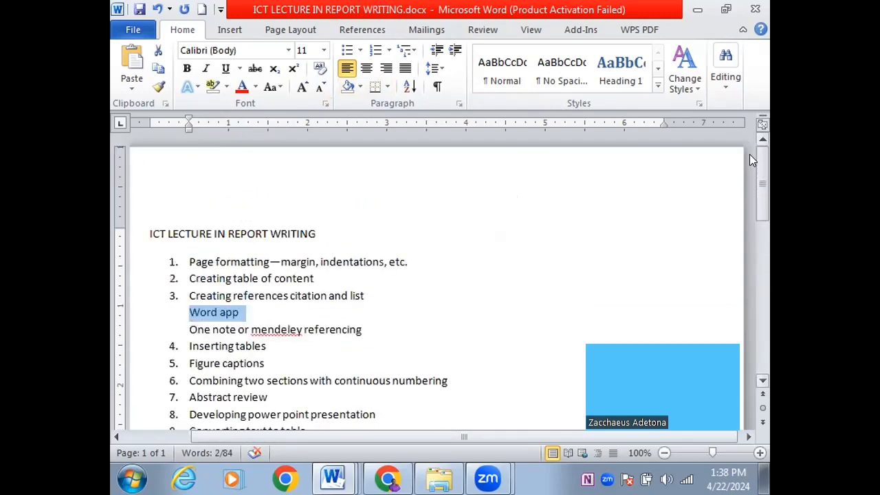
# Switch back to ivt and report writing.docx and scroll to the INTRODUCTION page
pyautogui.click(336, 474)
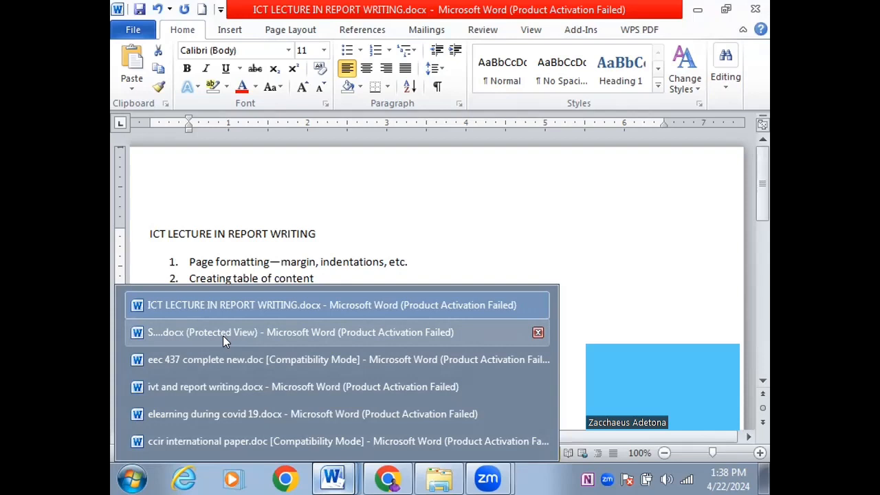
pyautogui.click(215, 387)
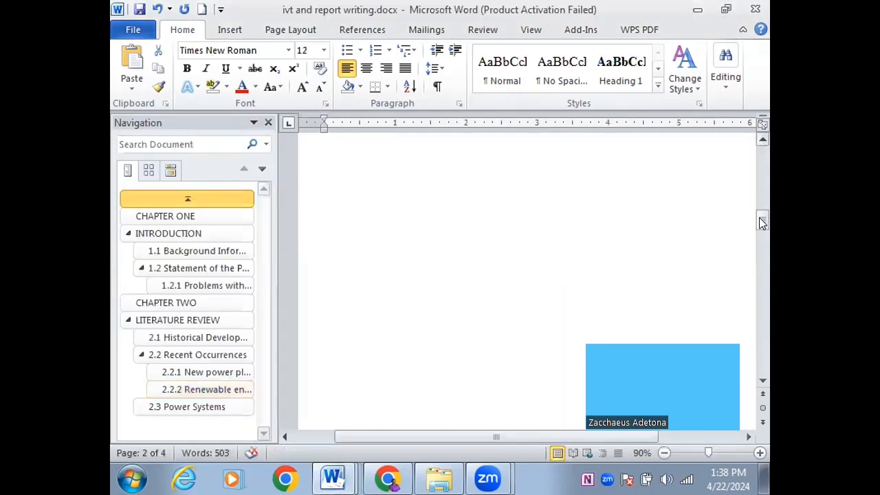
pyautogui.moveTo(759, 221); pyautogui.dragTo(744, 246)
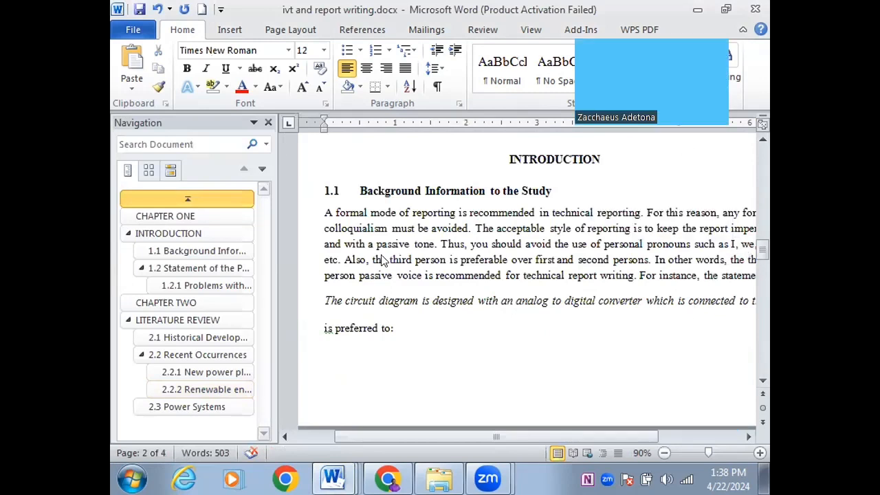
# Put the cursor in the 1.1 Background Information paragraph and show the References tab's citation tools
pyautogui.tripleClick(636, 274)
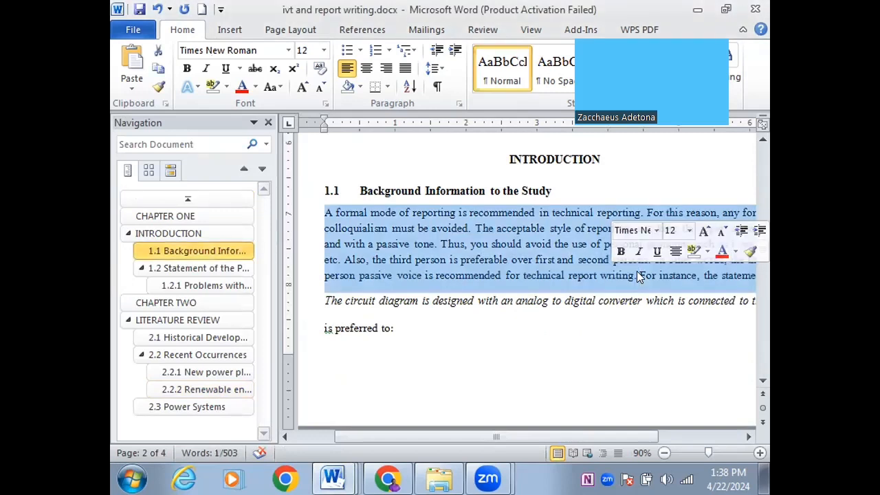
pyautogui.click(636, 274)
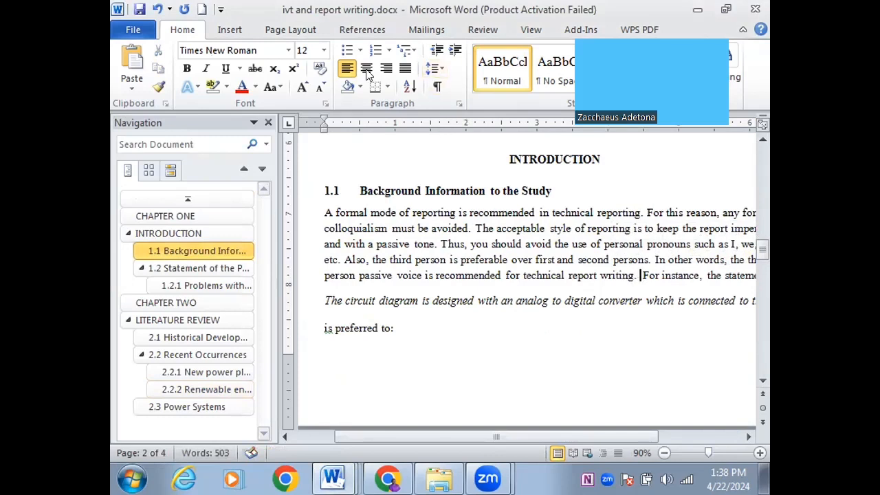
pyautogui.click(346, 162)
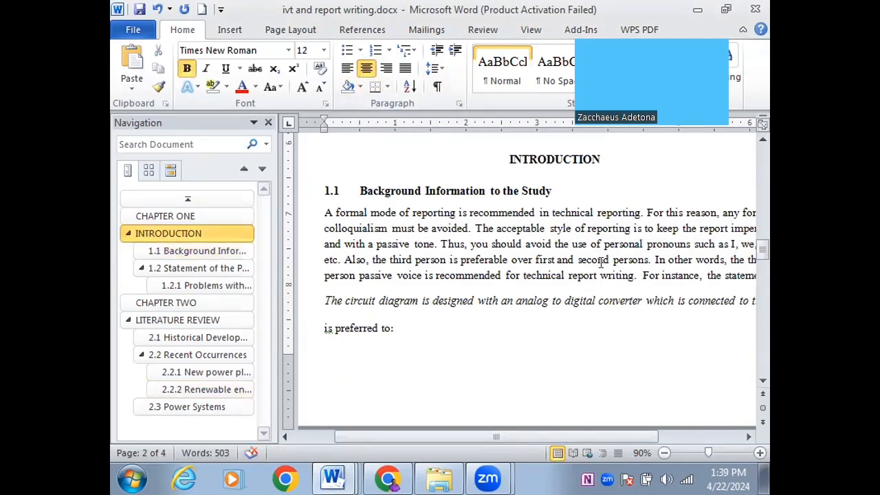
pyautogui.click(646, 260)
pyautogui.moveTo(677, 77); pyautogui.dragTo(727, 312)
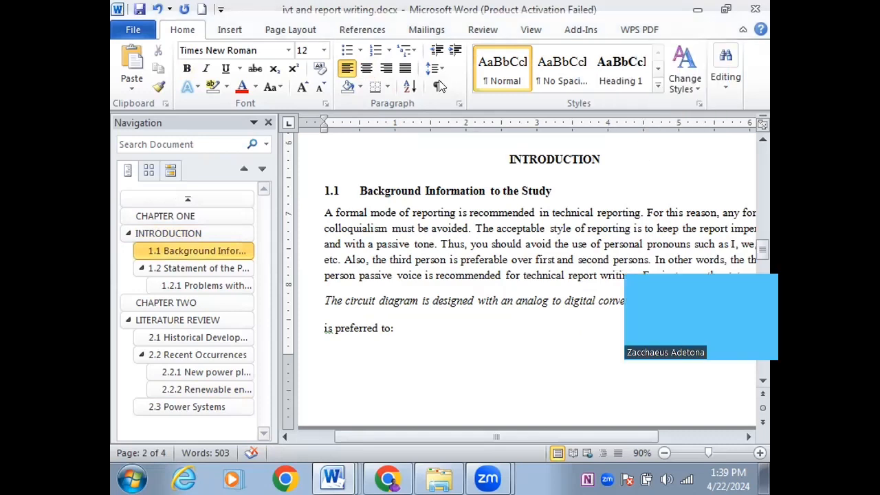
pyautogui.click(355, 29)
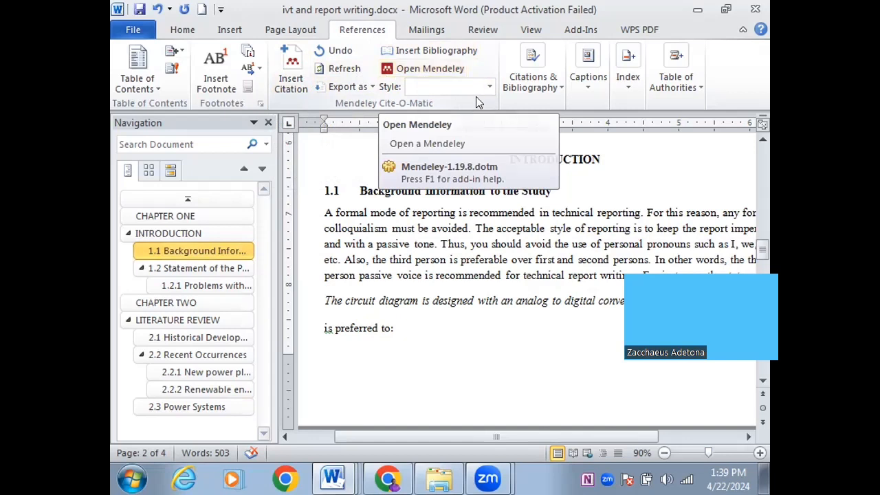
# Set the citation style to APA Sixth Edition and open the Insert Citation dropdown
pyautogui.click(546, 82)
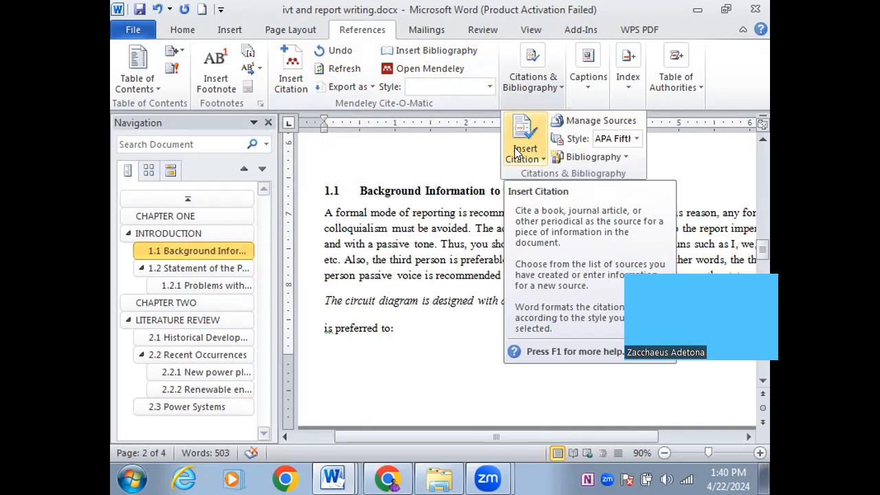
pyautogui.click(636, 139)
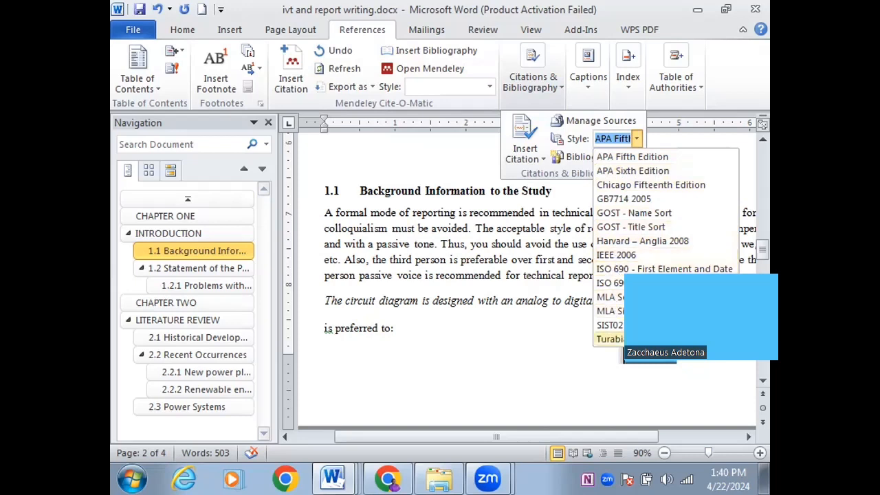
pyautogui.click(615, 171)
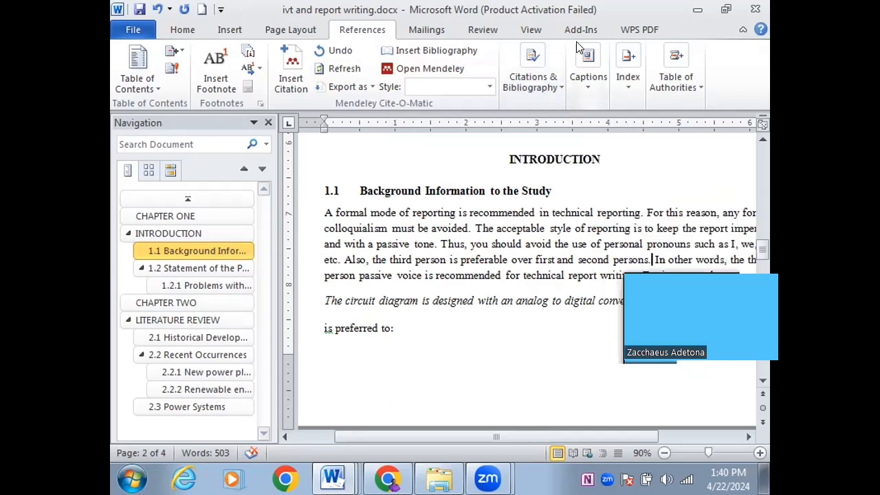
pyautogui.click(558, 83)
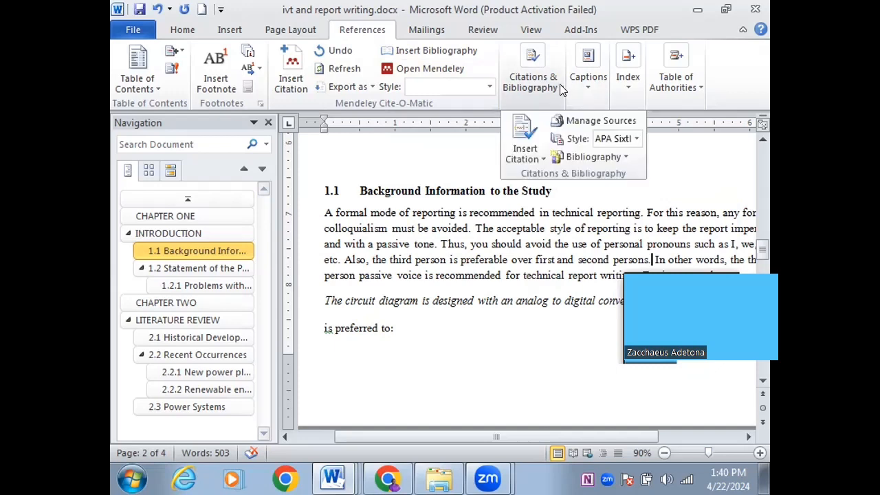
pyautogui.click(523, 151)
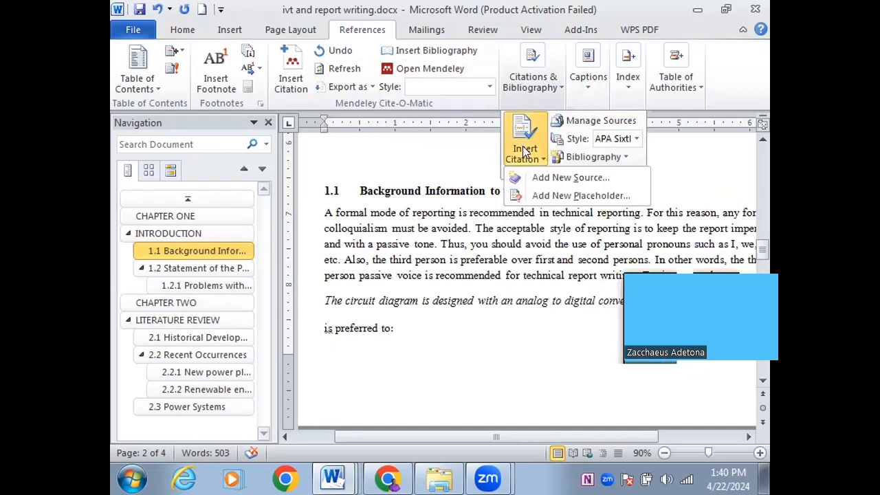
# Start a new source, keeping Book as the source type
pyautogui.click(549, 176)
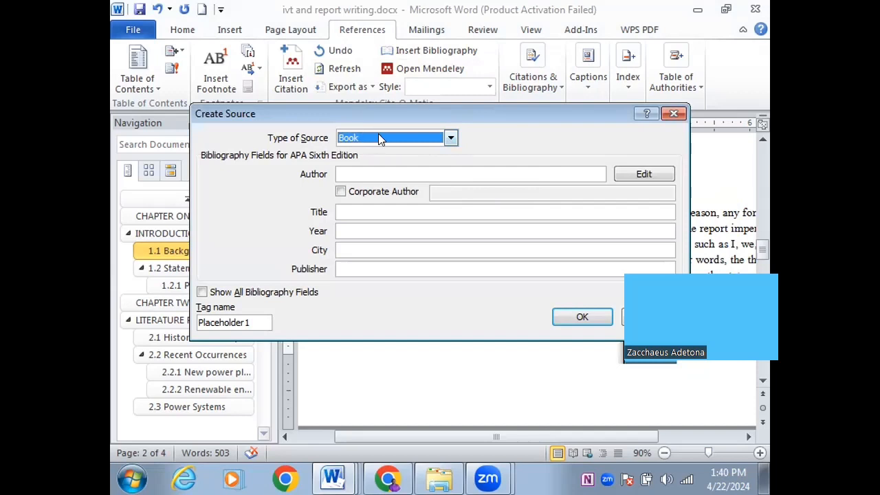
pyautogui.click(445, 137)
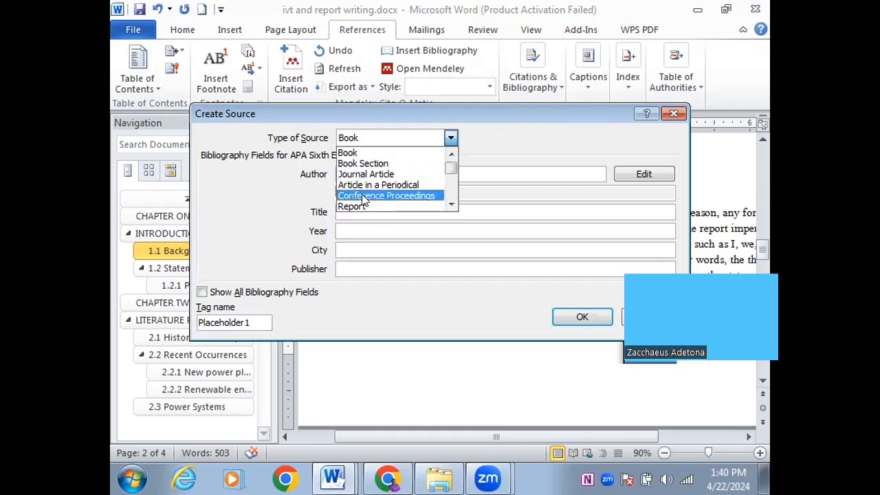
pyautogui.click(451, 205)
pyautogui.click(450, 205)
pyautogui.click(451, 205)
pyautogui.click(451, 205)
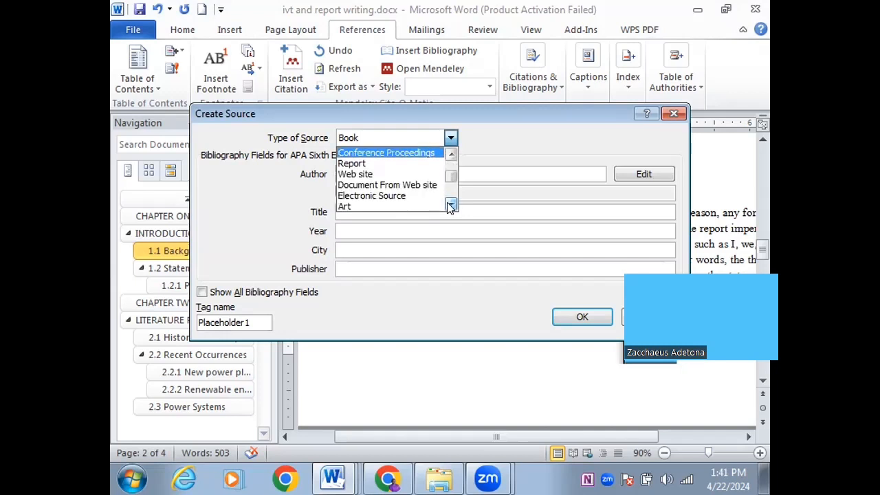
pyautogui.click(450, 138)
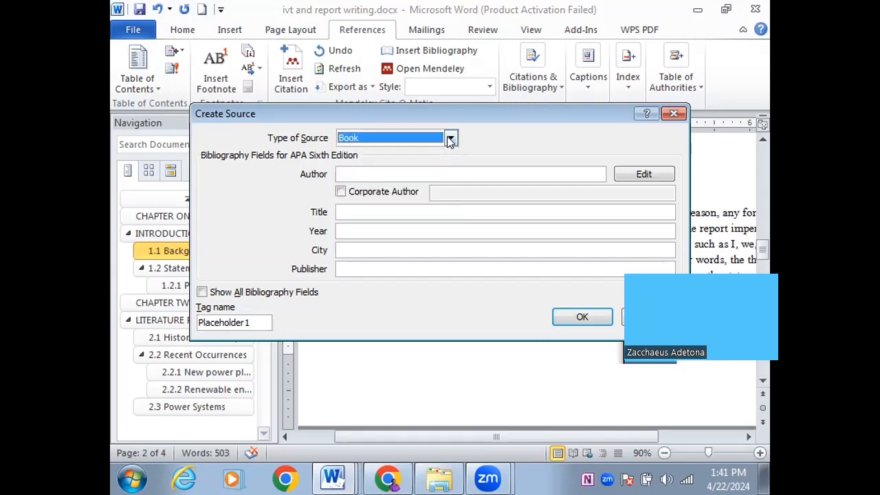
# Enter the author's name and the title 'Introduction to Electronics'
pyautogui.click(386, 172)
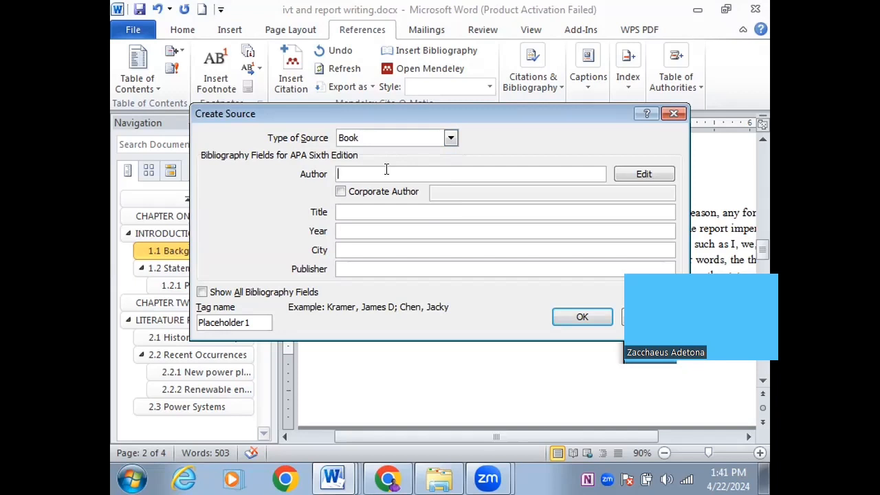
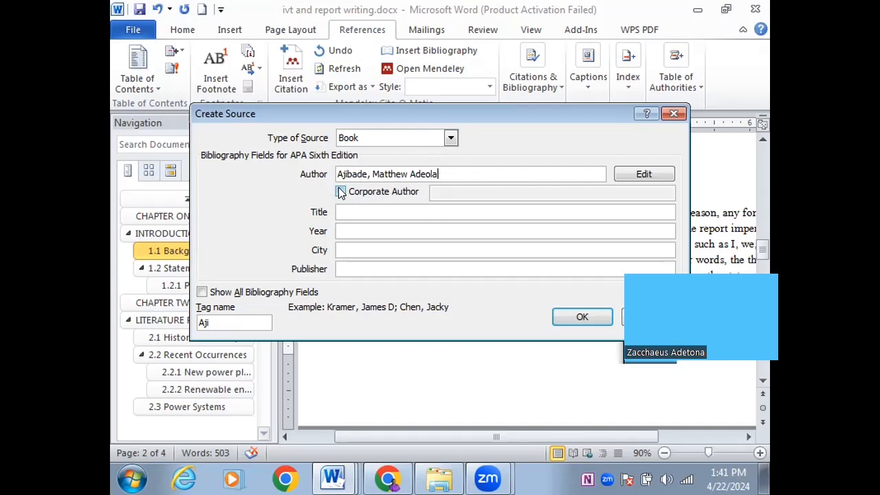
pyautogui.click(342, 210)
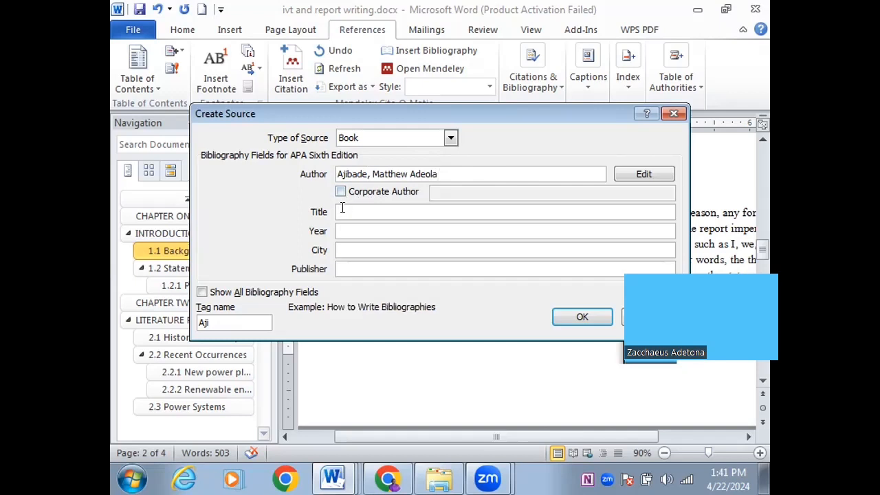
pyautogui.write('Introduction to Electronics')
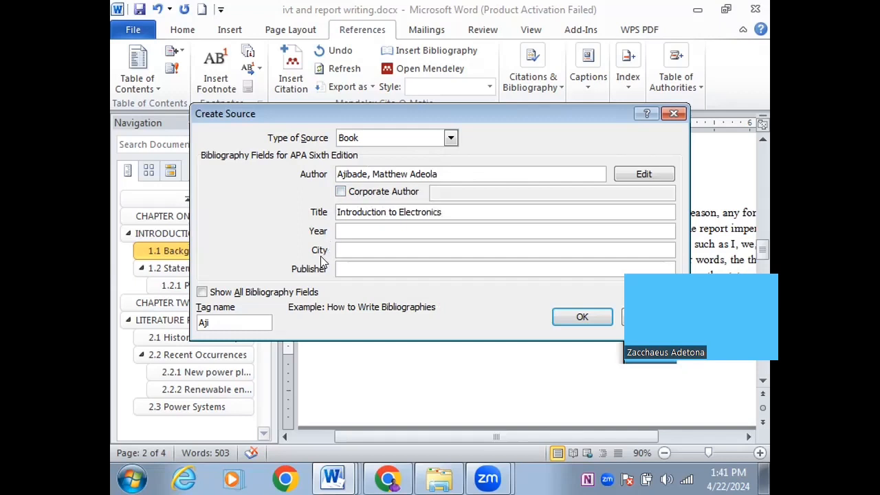
# Fill in year 2018, city New York and publisher Macmillam, then insert the citation
pyautogui.click(343, 227)
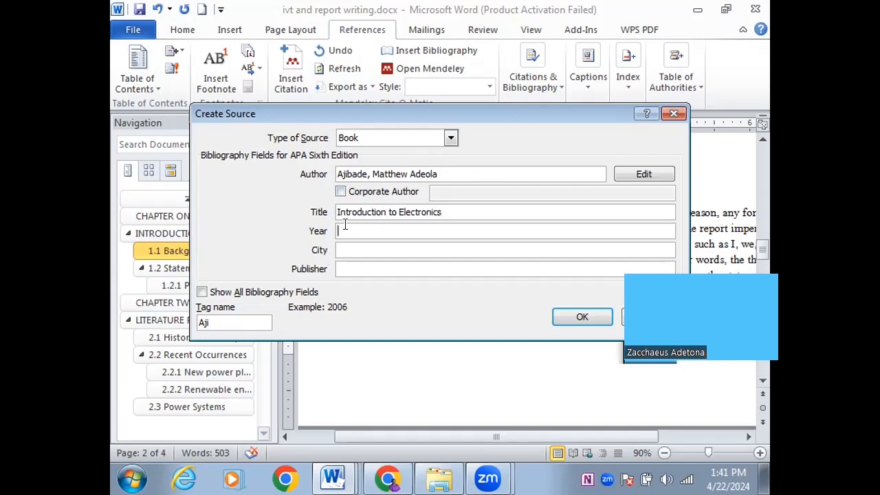
pyautogui.write('2018')
pyautogui.click(346, 250)
pyautogui.write('New Y')
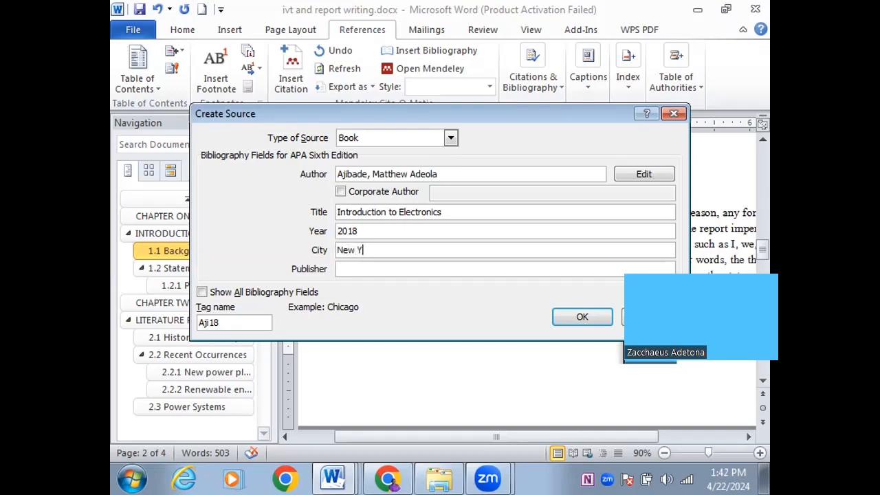
pyautogui.write('ork')
pyautogui.click(346, 268)
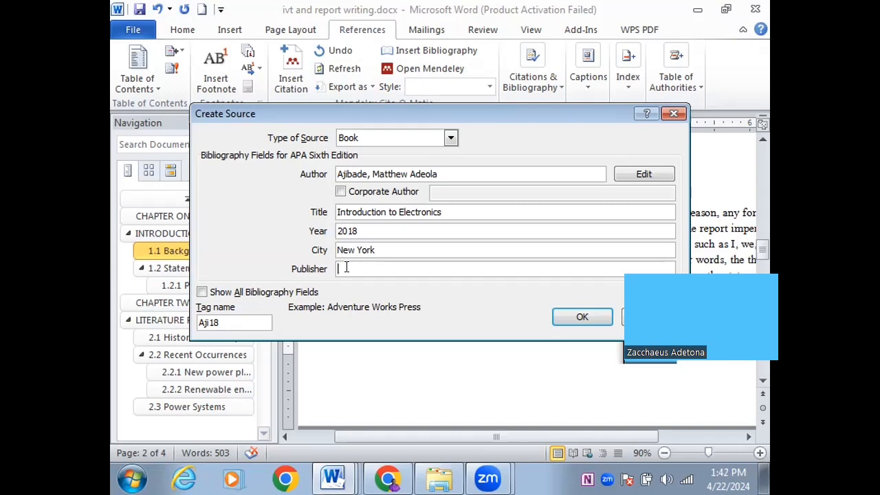
pyautogui.write('Macmillam')
pyautogui.click(570, 315)
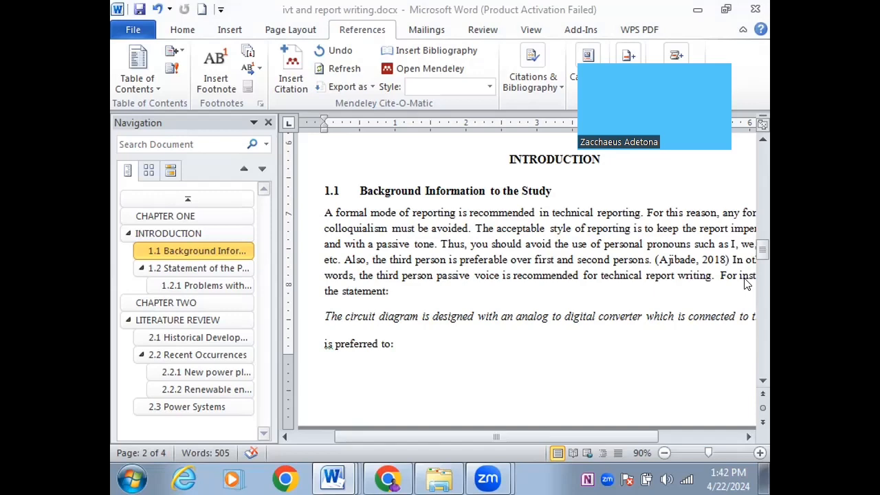
# Scroll to 1.2 Statement of the Problem and open the Citations & Bibliography tools
pyautogui.moveTo(762, 251); pyautogui.dragTo(762, 277)
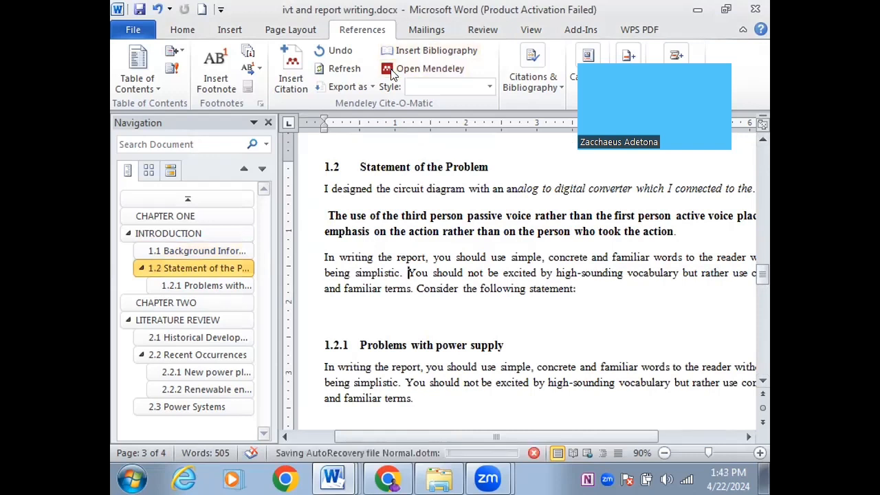
pyautogui.click(560, 88)
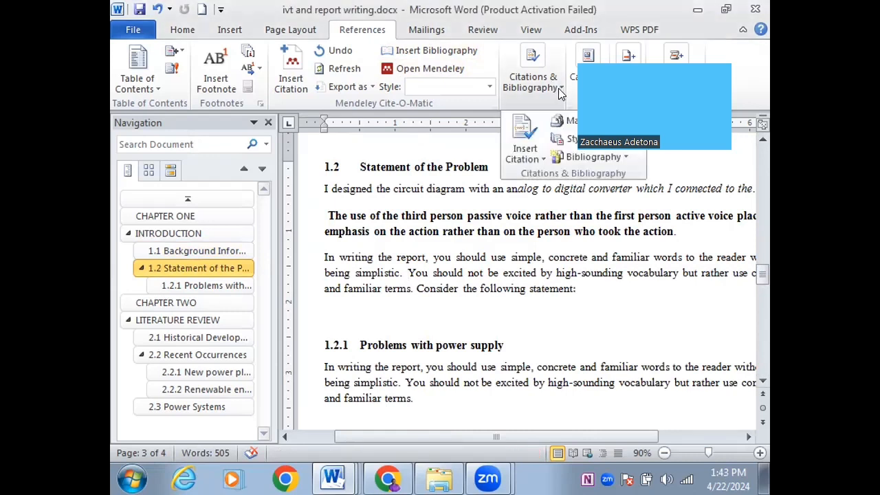
# Start a second new source with the type set to Journal Article
pyautogui.click(525, 152)
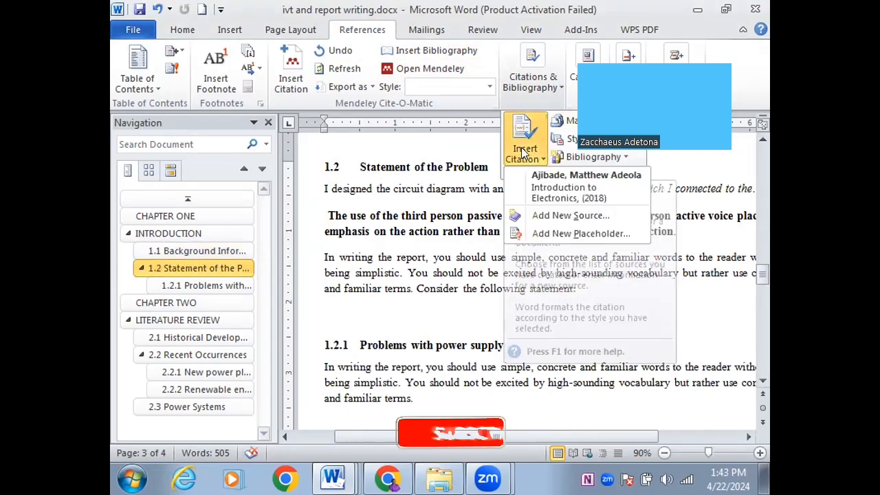
pyautogui.click(537, 215)
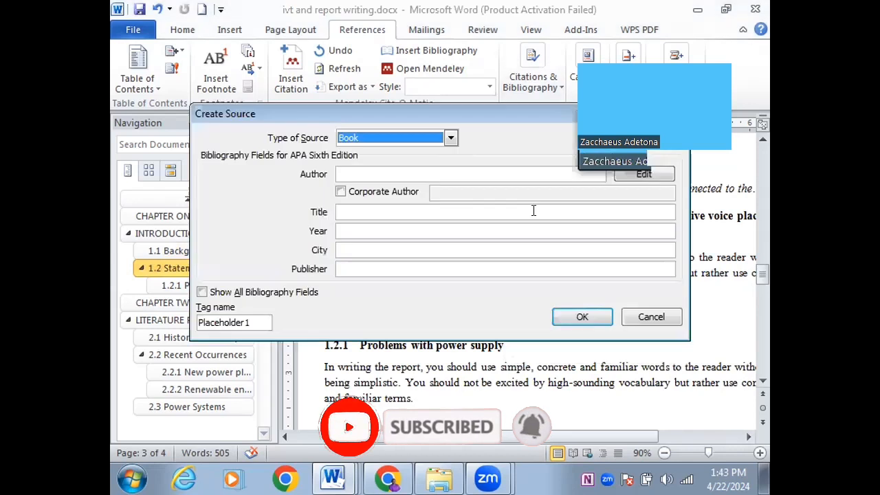
pyautogui.click(440, 138)
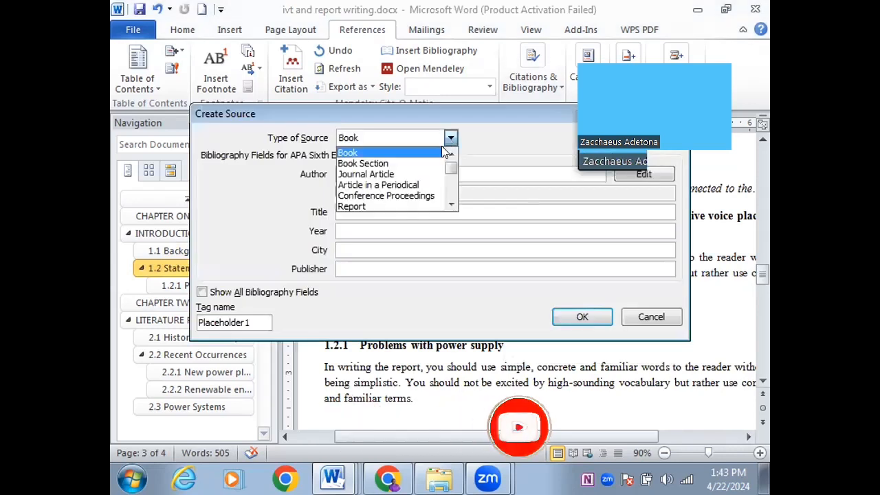
pyautogui.click(396, 176)
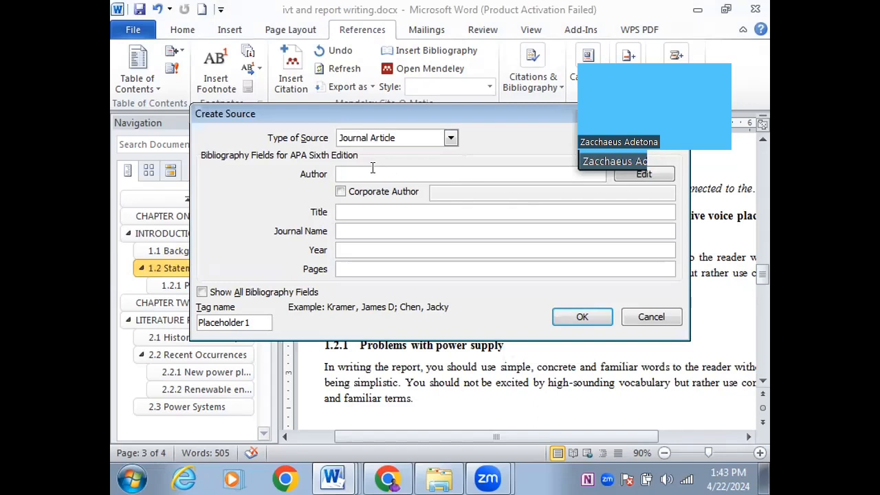
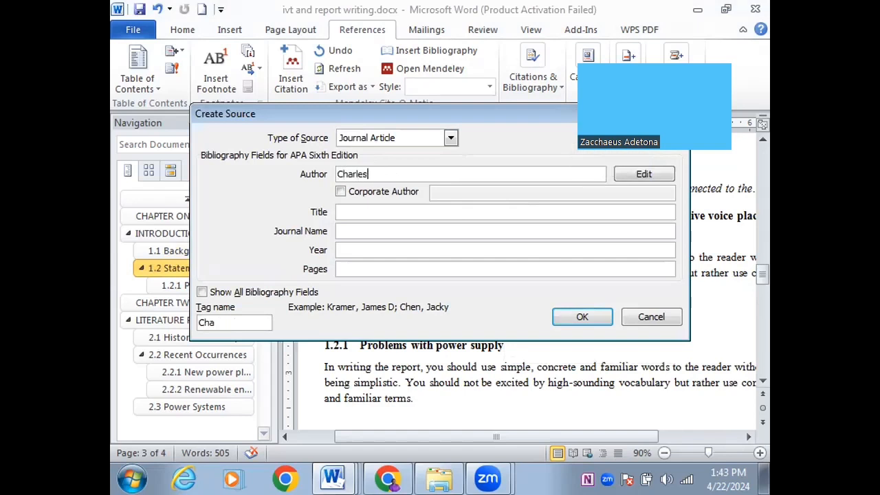
# Enter both authors' names in the Author field, separated by a semicolon
pyautogui.click(367, 172)
pyautogui.write(',')
pyautogui.click(399, 172)
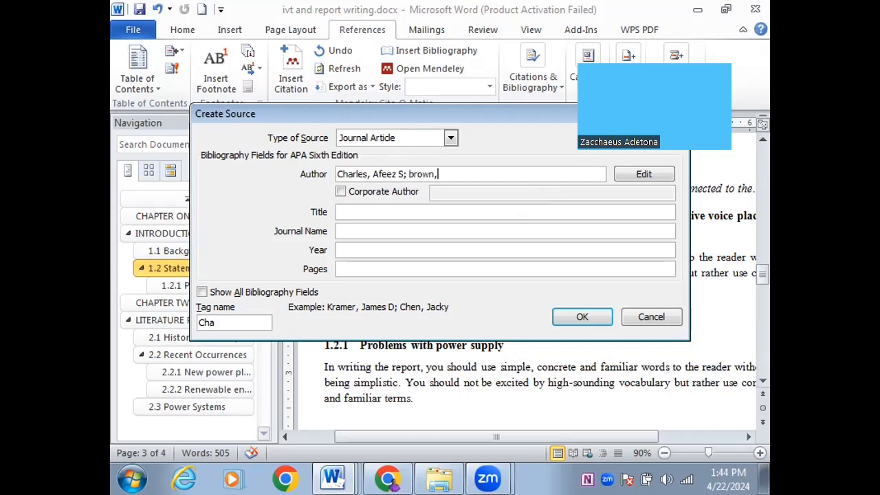
pyautogui.click(367, 208)
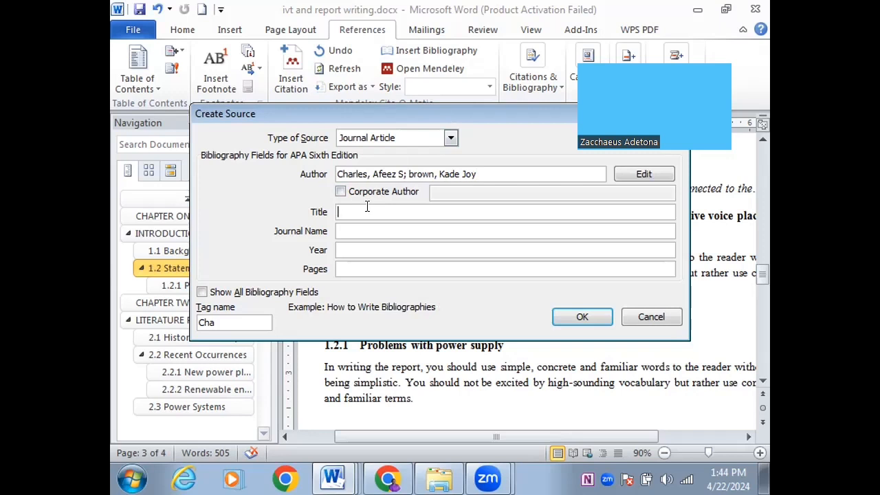
# Enter title 'The Effects of Renewable Energy in Power' and journal 'Internationsal Journal of Power Systems'
pyautogui.write('The Effects of Renewable Ene')
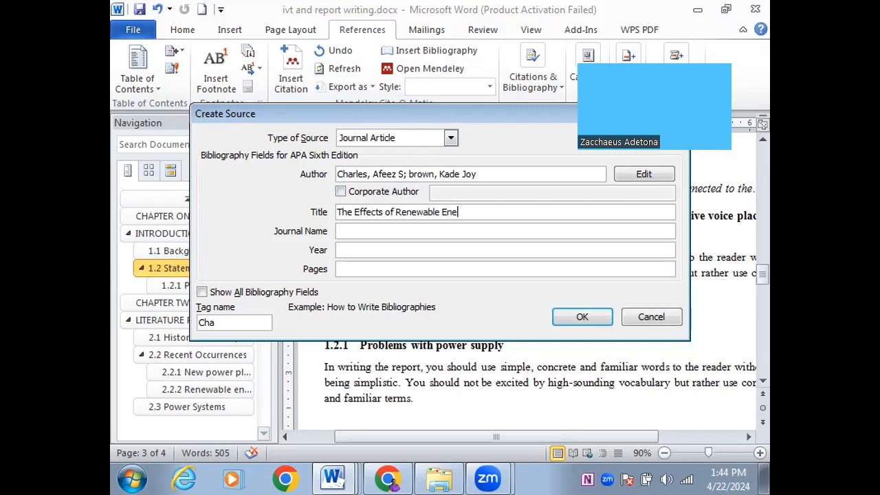
pyautogui.write('rgy in Power')
pyautogui.click(359, 231)
pyautogui.write('I')
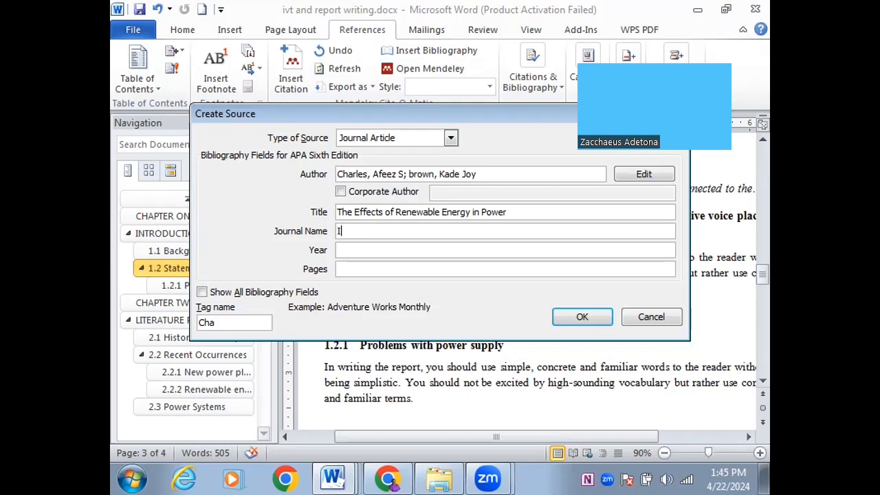
pyautogui.write('nternationsal Jour')
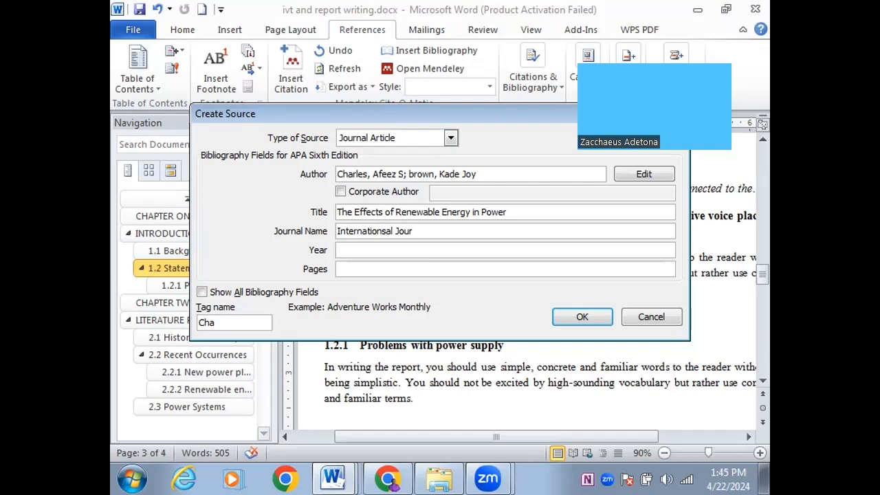
pyautogui.write('nal of Power System')
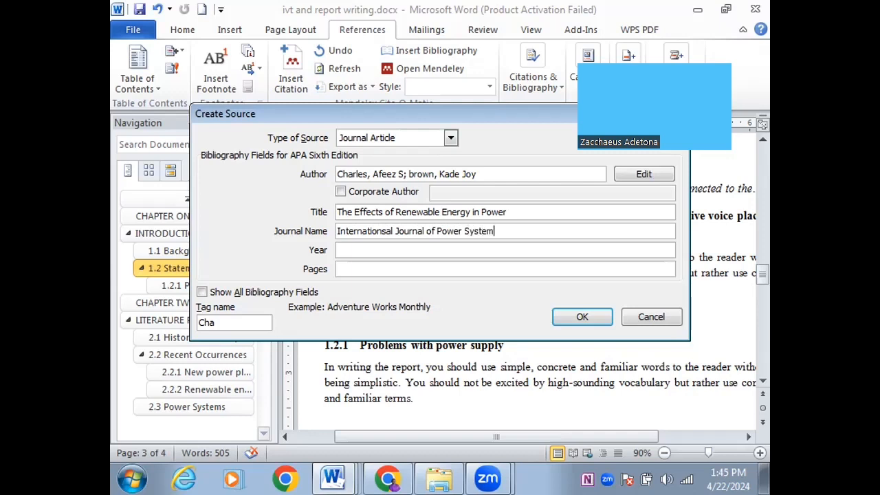
pyautogui.write('s')
# Set year 2021 and pages 45-54, then save the source and insert the citation
pyautogui.click(371, 250)
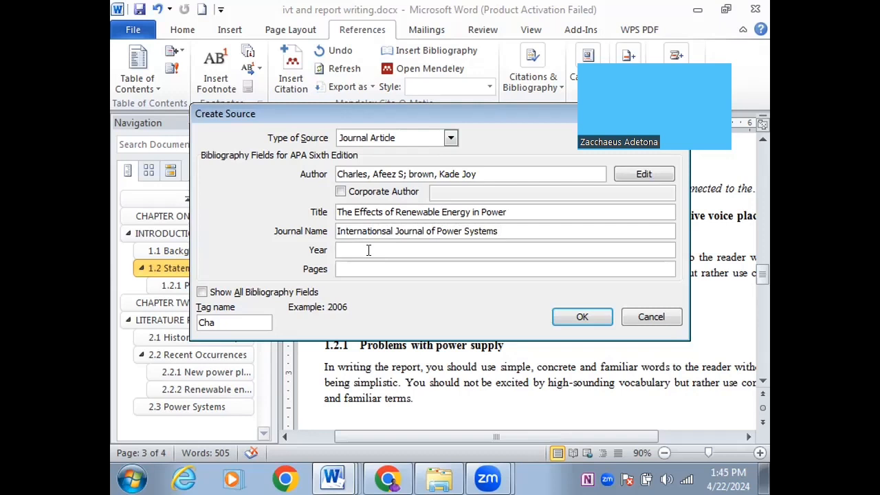
pyautogui.write('2021')
pyautogui.click(368, 263)
pyautogui.write('45-54')
pyautogui.click(563, 319)
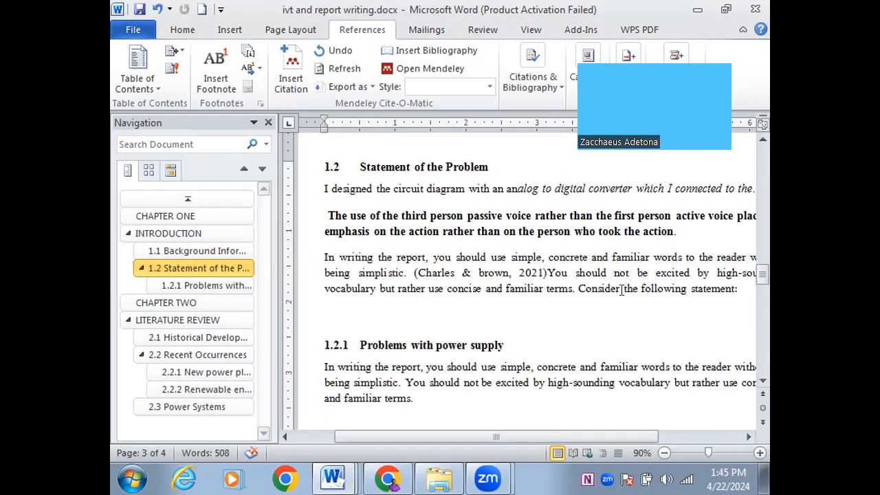
# End the citation sentence with a period and add a 'References' line on a new final page
pyautogui.write('.')
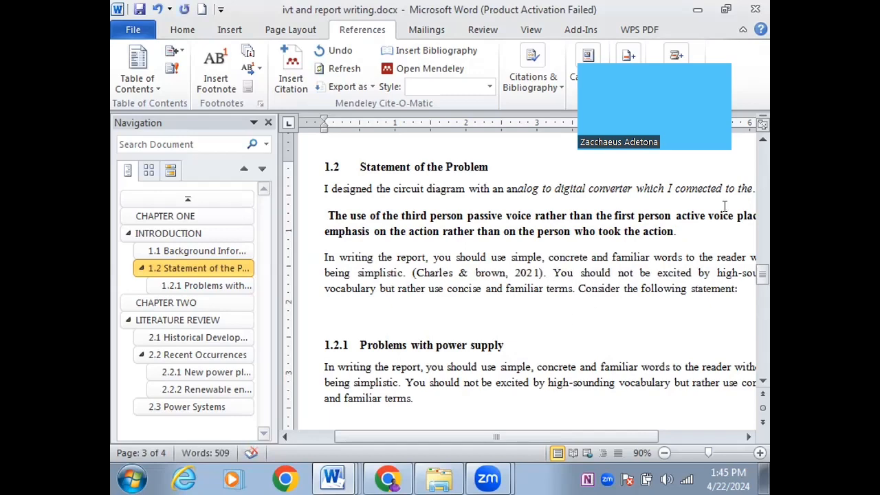
pyautogui.moveTo(761, 275); pyautogui.dragTo(762, 363)
pyautogui.click(542, 284)
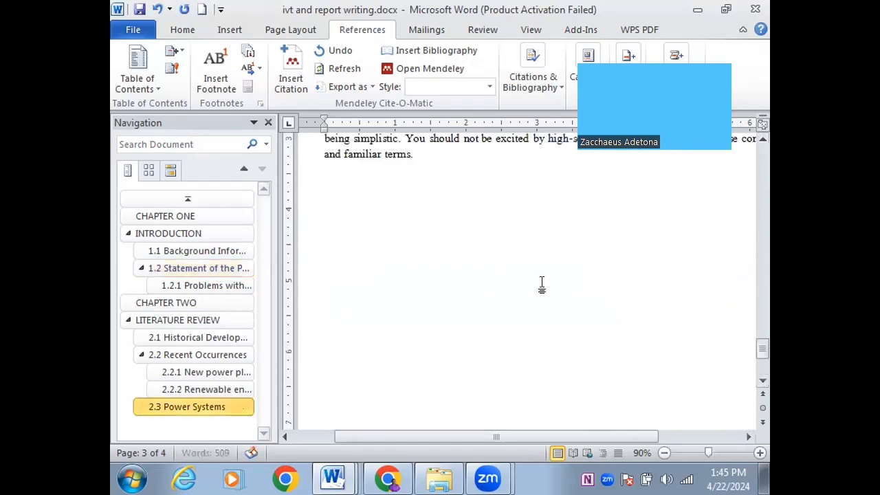
pyautogui.press('Return')
pyautogui.press('Return')
pyautogui.press('Return')
pyautogui.press('Return')
pyautogui.press('Return')
pyautogui.press('Return')
pyautogui.press('Return')
pyautogui.press('Return')
pyautogui.press('Return')
pyautogui.press('Return')
pyautogui.press('Return')
pyautogui.press('Return')
pyautogui.press('Return')
pyautogui.press('Return')
pyautogui.press('Return')
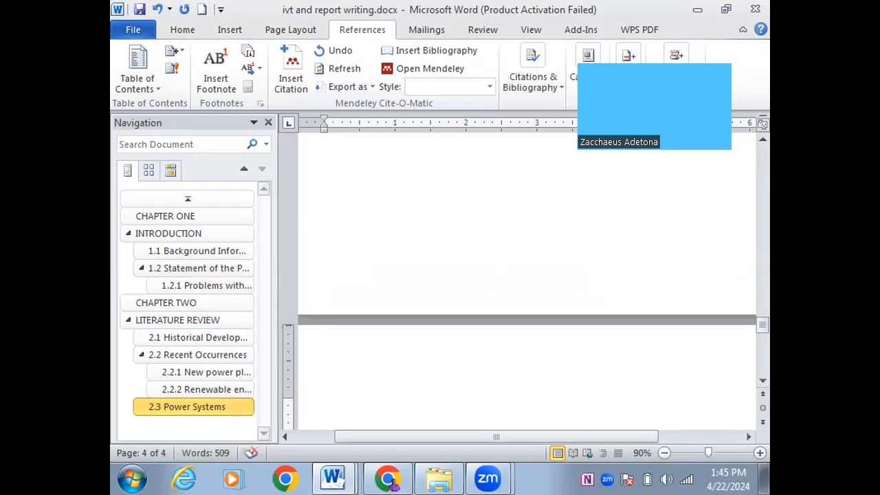
pyautogui.write('References')
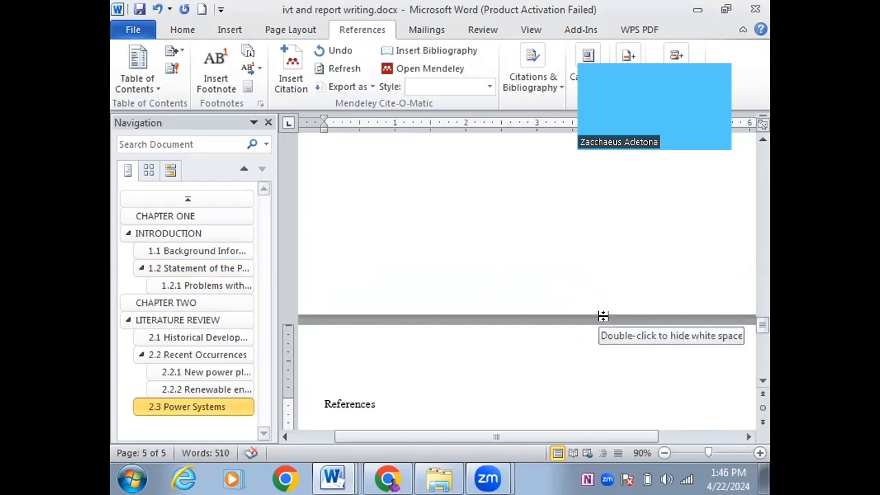
pyautogui.press('Return')
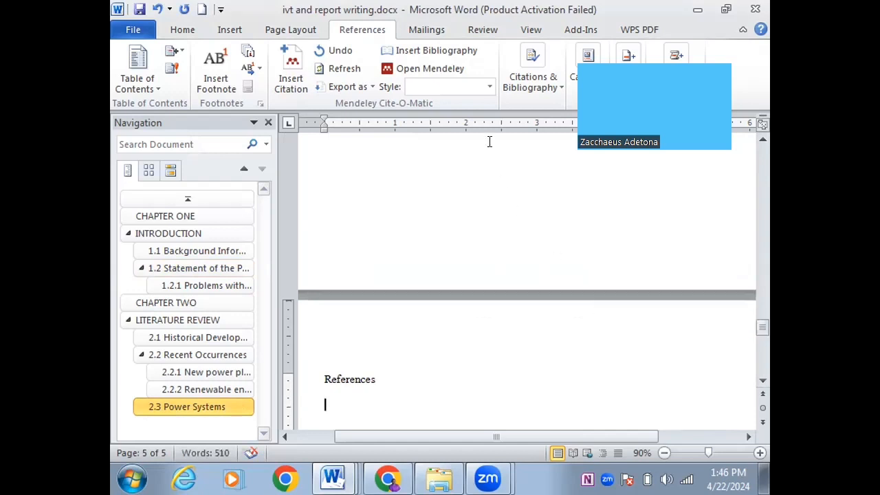
pyautogui.click(561, 87)
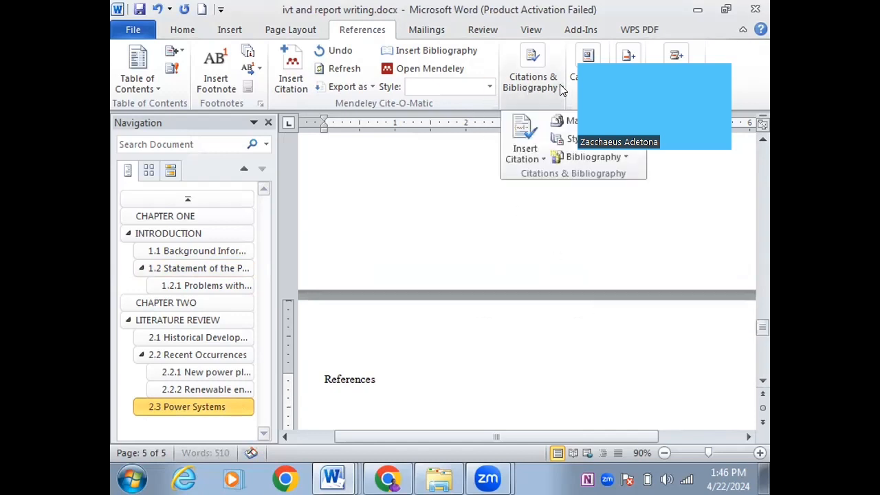
# Insert the built-in Bibliography reference list under References, listing both the 2018 and 2021 sources
pyautogui.click(578, 157)
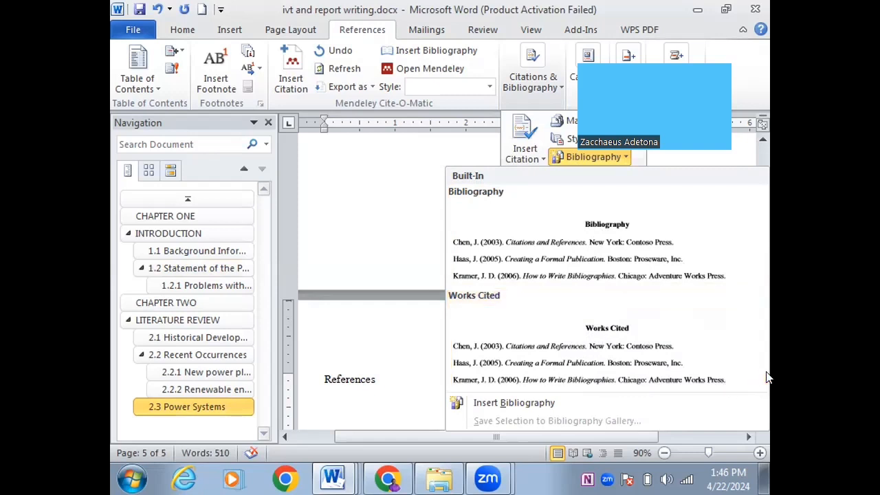
pyautogui.click(575, 249)
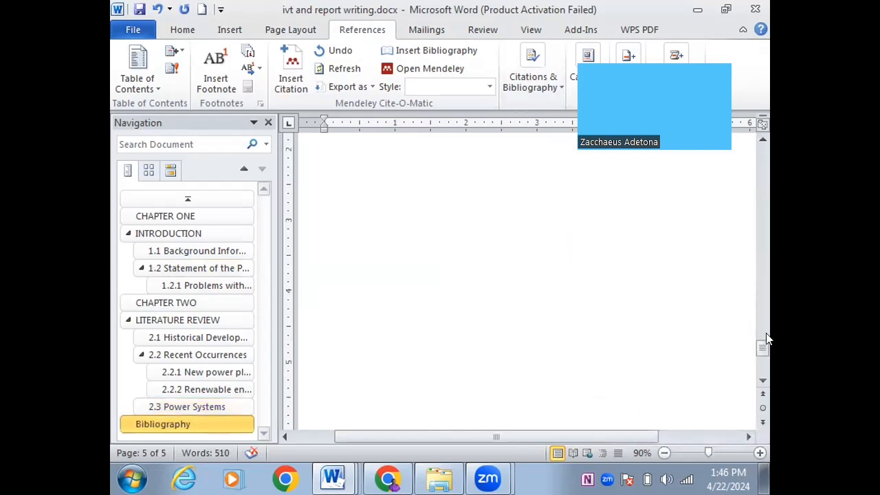
pyautogui.moveTo(762, 349); pyautogui.dragTo(762, 339)
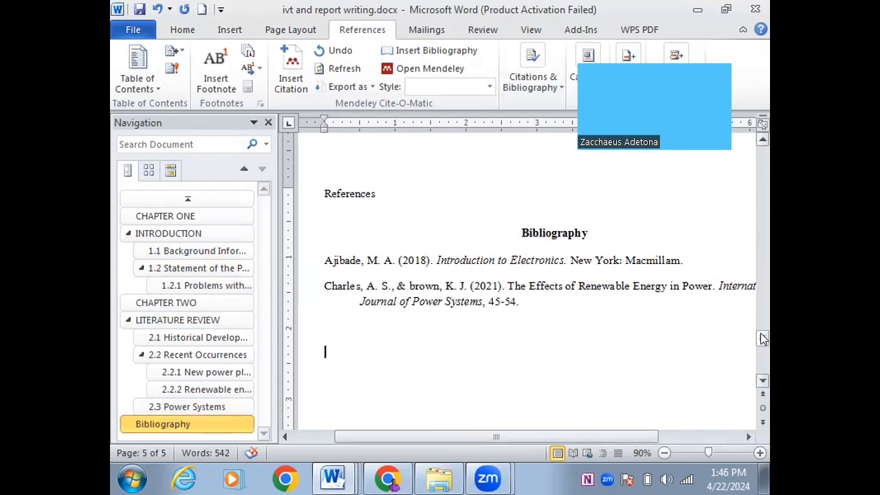
# Delete the automatic 'Bibliography' title and cut the 'References' heading to reposition it
pyautogui.moveTo(590, 232); pyautogui.dragTo(521, 237)
pyautogui.press('Delete')
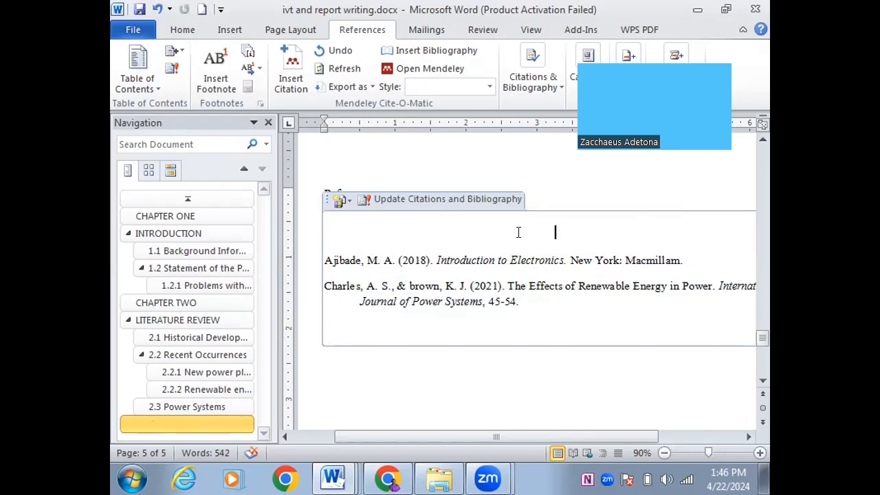
pyautogui.click(530, 195)
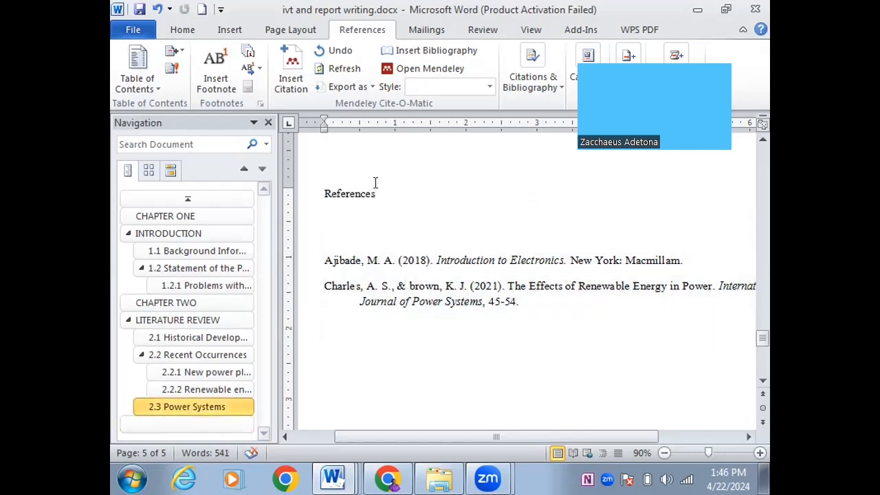
pyautogui.doubleClick(368, 193)
pyautogui.hotkey('ctrl', 'c')
pyautogui.press('Delete')
pyautogui.hotkey('ctrl', 'v')
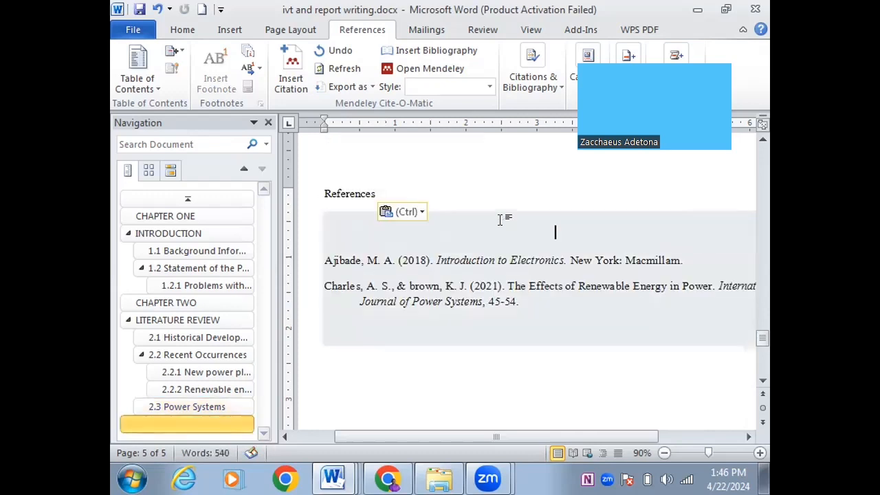
# Paste 'References' at the top of the bibliography field and remove the blank lines beneath it
pyautogui.moveTo(376, 194); pyautogui.dragTo(321, 194)
pyautogui.hotkey('ctrl', 'c')
pyautogui.press('Delete')
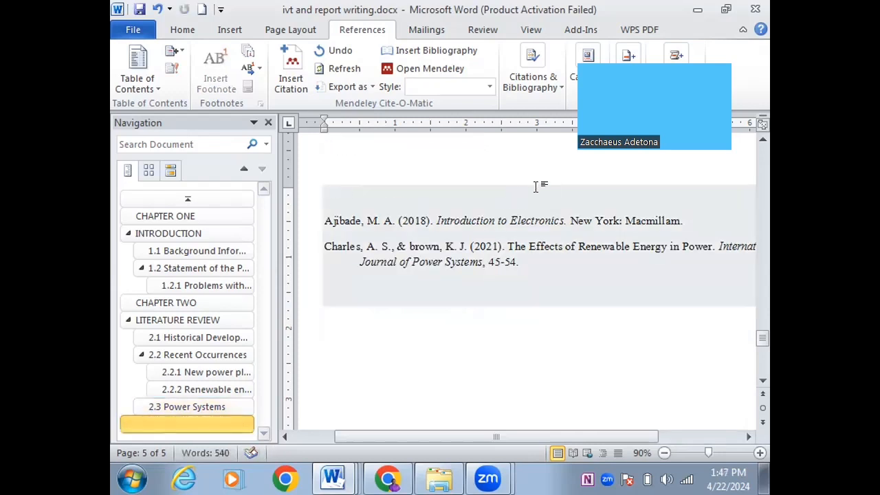
pyautogui.click(541, 193)
pyautogui.hotkey('ctrl', 'v')
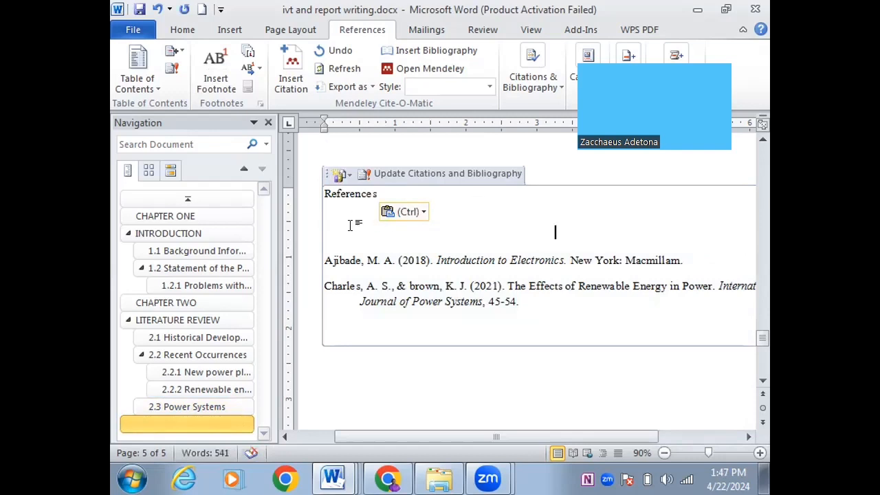
pyautogui.press('BackSpace')
pyautogui.press('BackSpace')
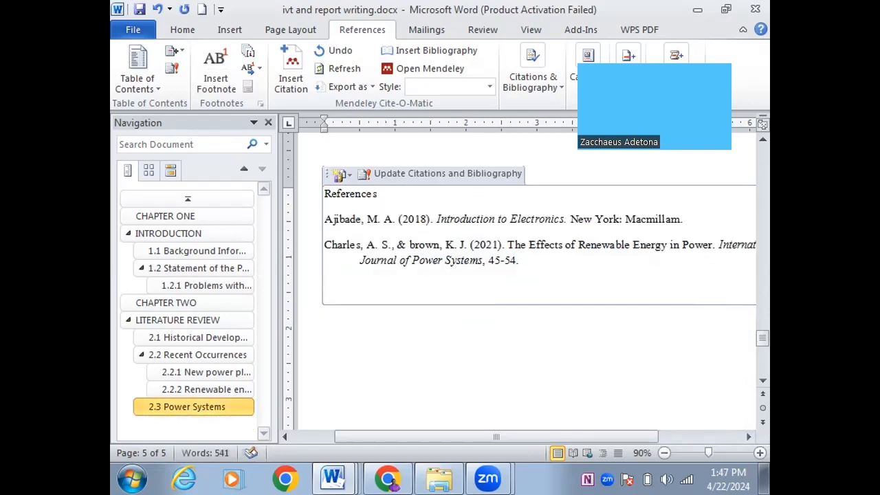
pyautogui.click(488, 479)
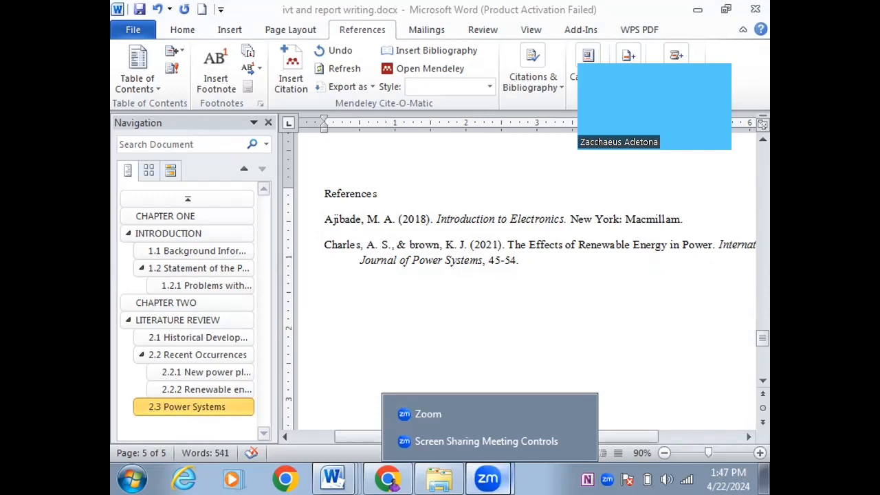
# Close the Zoom window list and bring ICT LECTURE IN REPORT WRITING.docx forward from Word's taskbar button
pyautogui.click(762, 380)
pyautogui.click(763, 380)
pyautogui.click(762, 380)
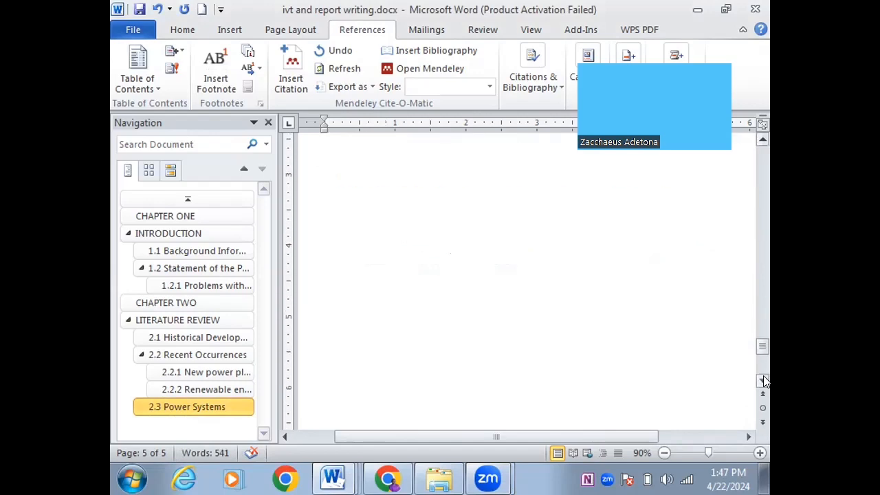
pyautogui.moveTo(761, 347); pyautogui.dragTo(725, 171)
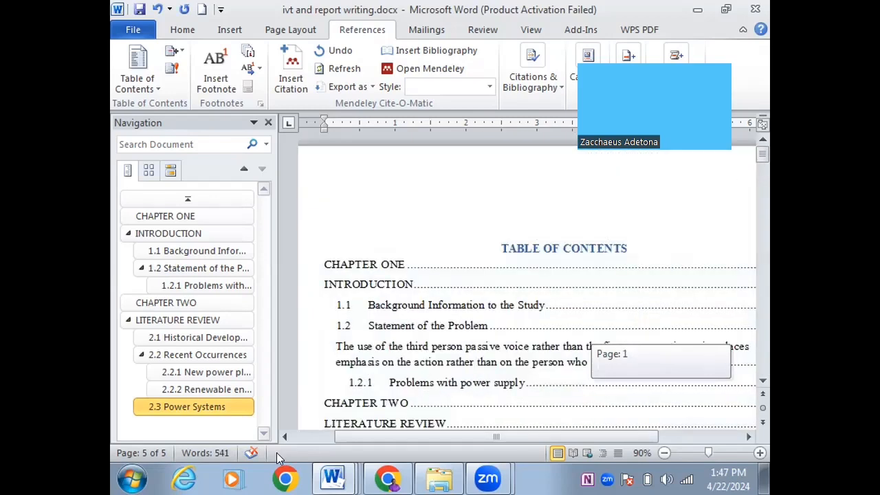
pyautogui.click(333, 479)
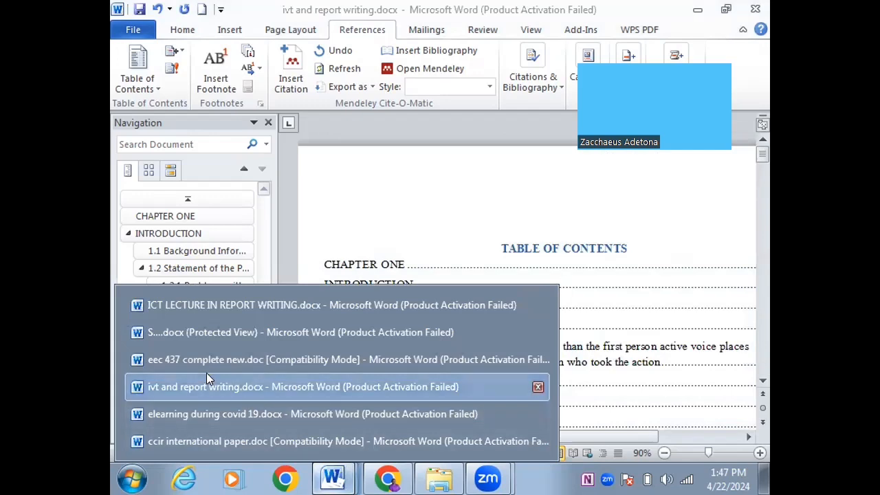
pyautogui.click(194, 306)
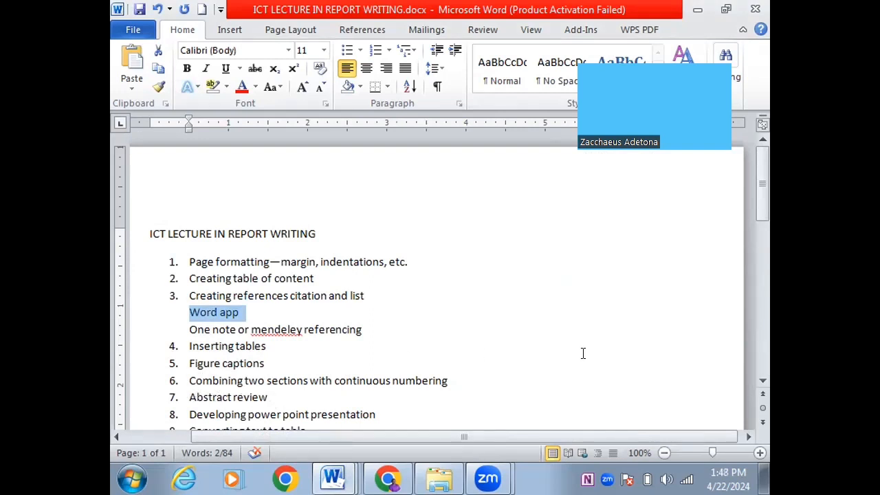
pyautogui.scroll(-5, 762, 209)
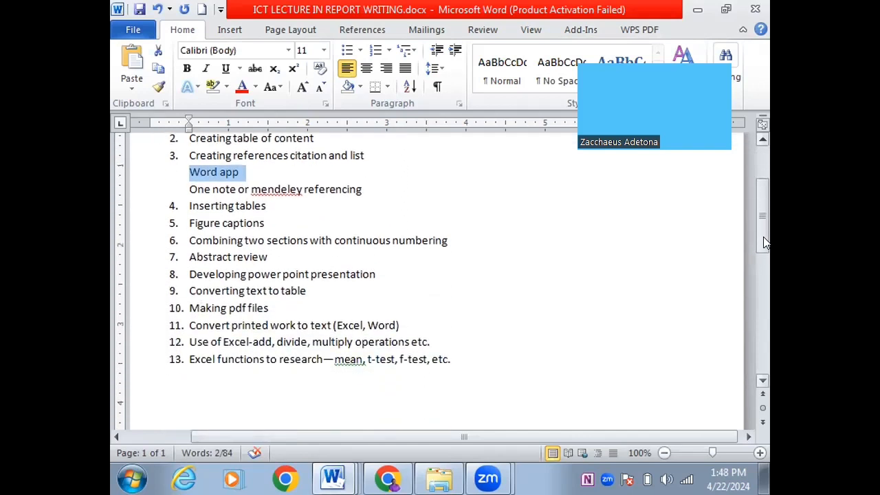